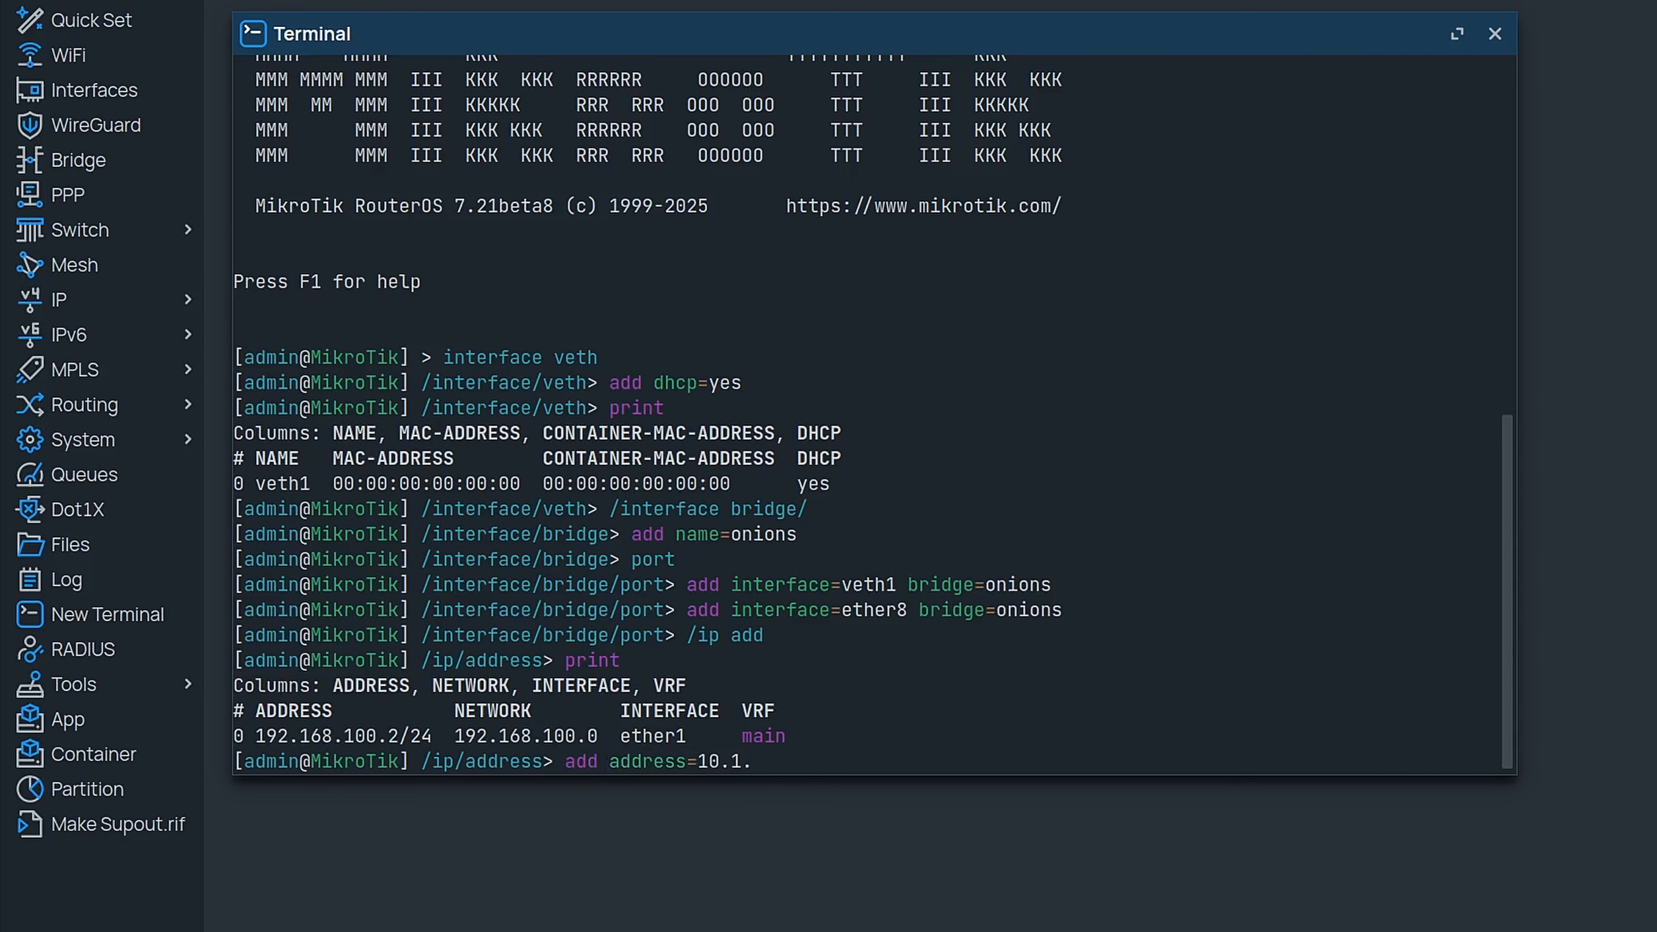
Add the IP address 10.1.1.1/24 to the onions interface
type("nterface=")
key("Tab")
key("Tab")
type("onions")
key("Return")
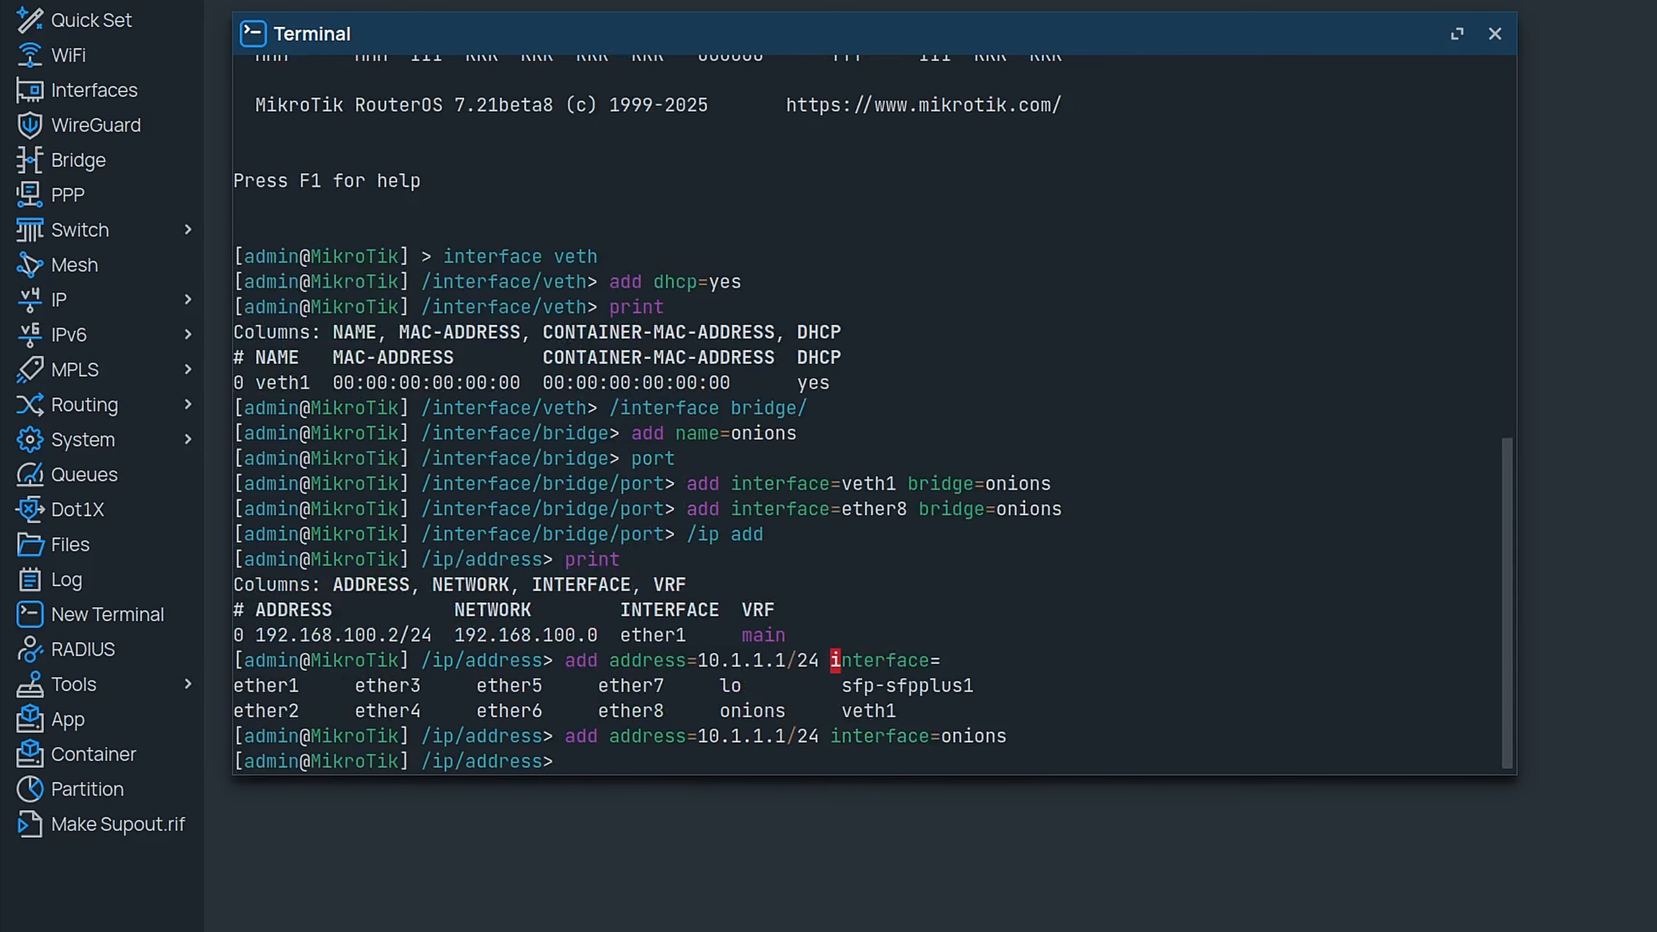
Start the DHCP server setup on the onions interface, accepting address space 10.1.1.0/24 and gateway 10.1.1.1
type("/ip dhcp-server/")
key("Return")
type("set")
key("Tab")
key("Tab")
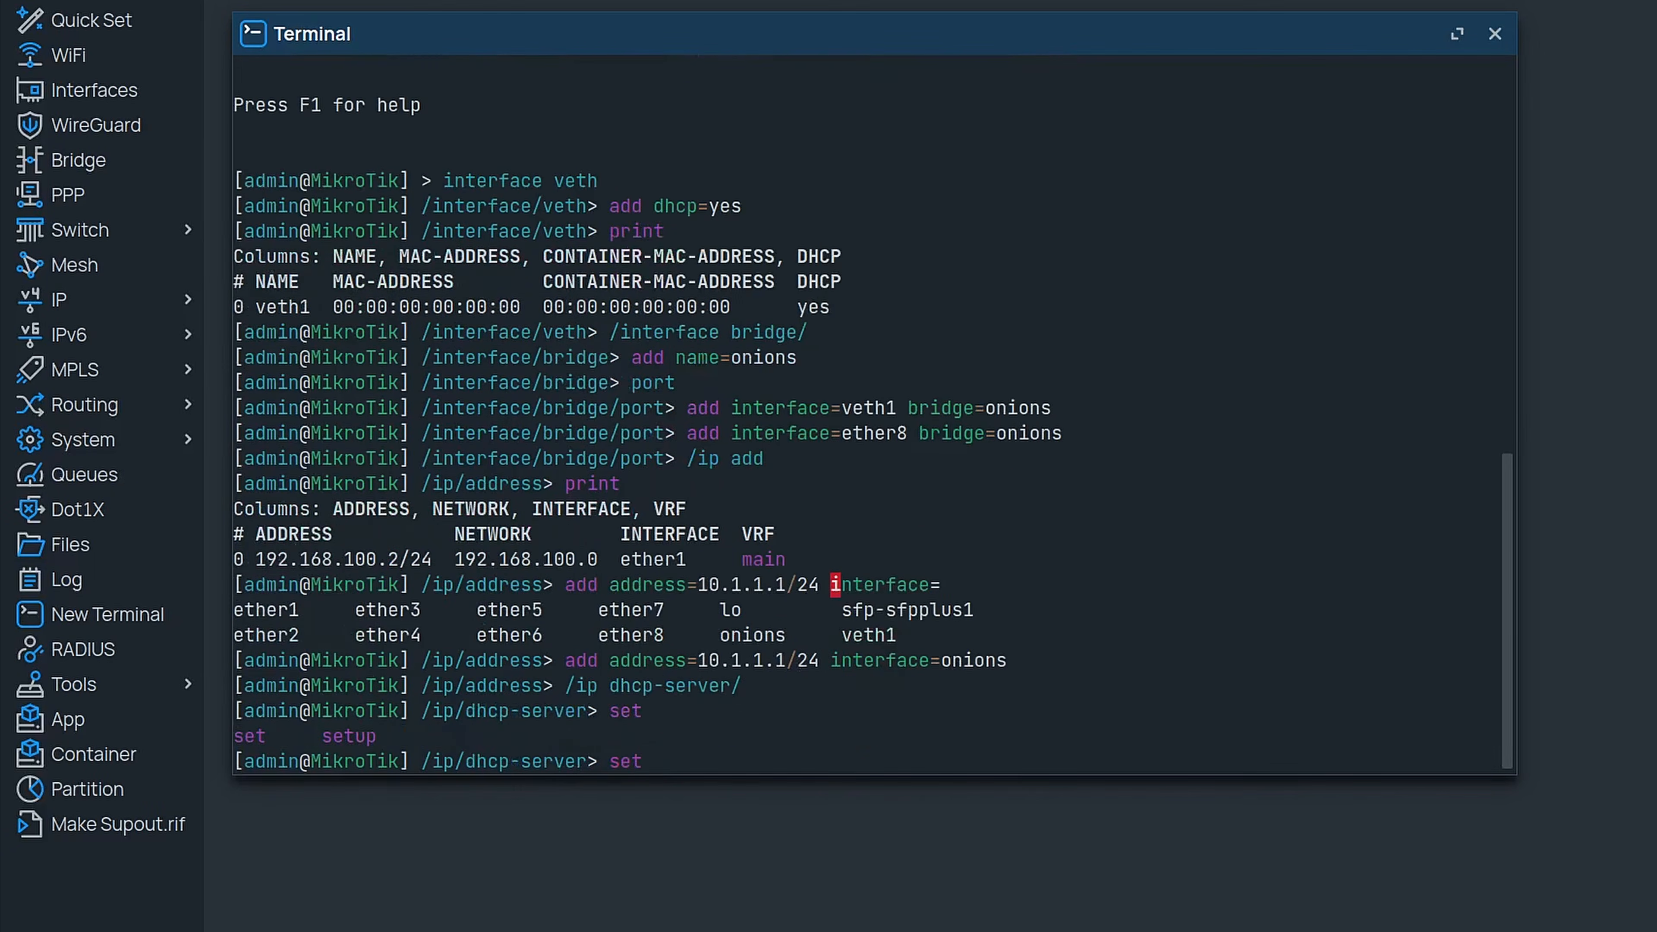
type("up")
key("Return")
type("onions")
key("Return")
key("Return")
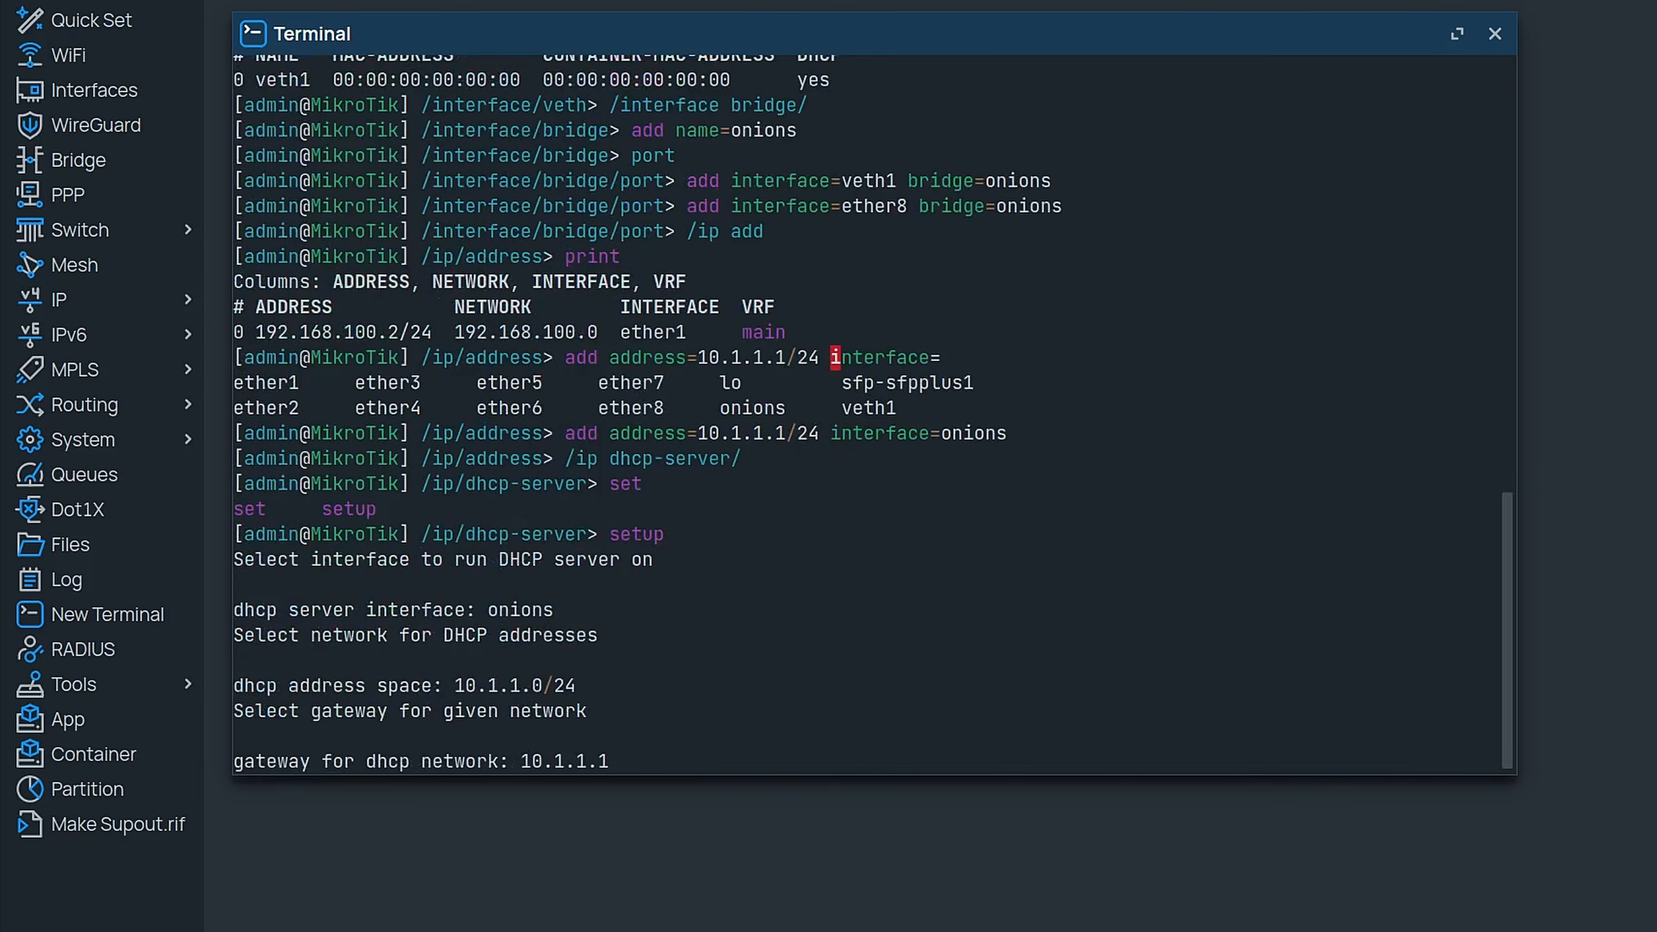
key("Return")
Set the DHCP address pool to 10.1.1.2-10.1.1.100 and choose yes for sending DNS servers to clients
key("BackSpace")
key("BackSpace")
key("BackSpace")
type("100")
key("Return")
type("yes")
key("Return")
Set the DHCP clients' DNS server to 10.1.1.1 and accept the 1800 lease time to finish the setup
key("BackSpace")
key("BackSpace")
key("BackSpace")
key("BackSpace")
key("BackSpace")
key("BackSpace")
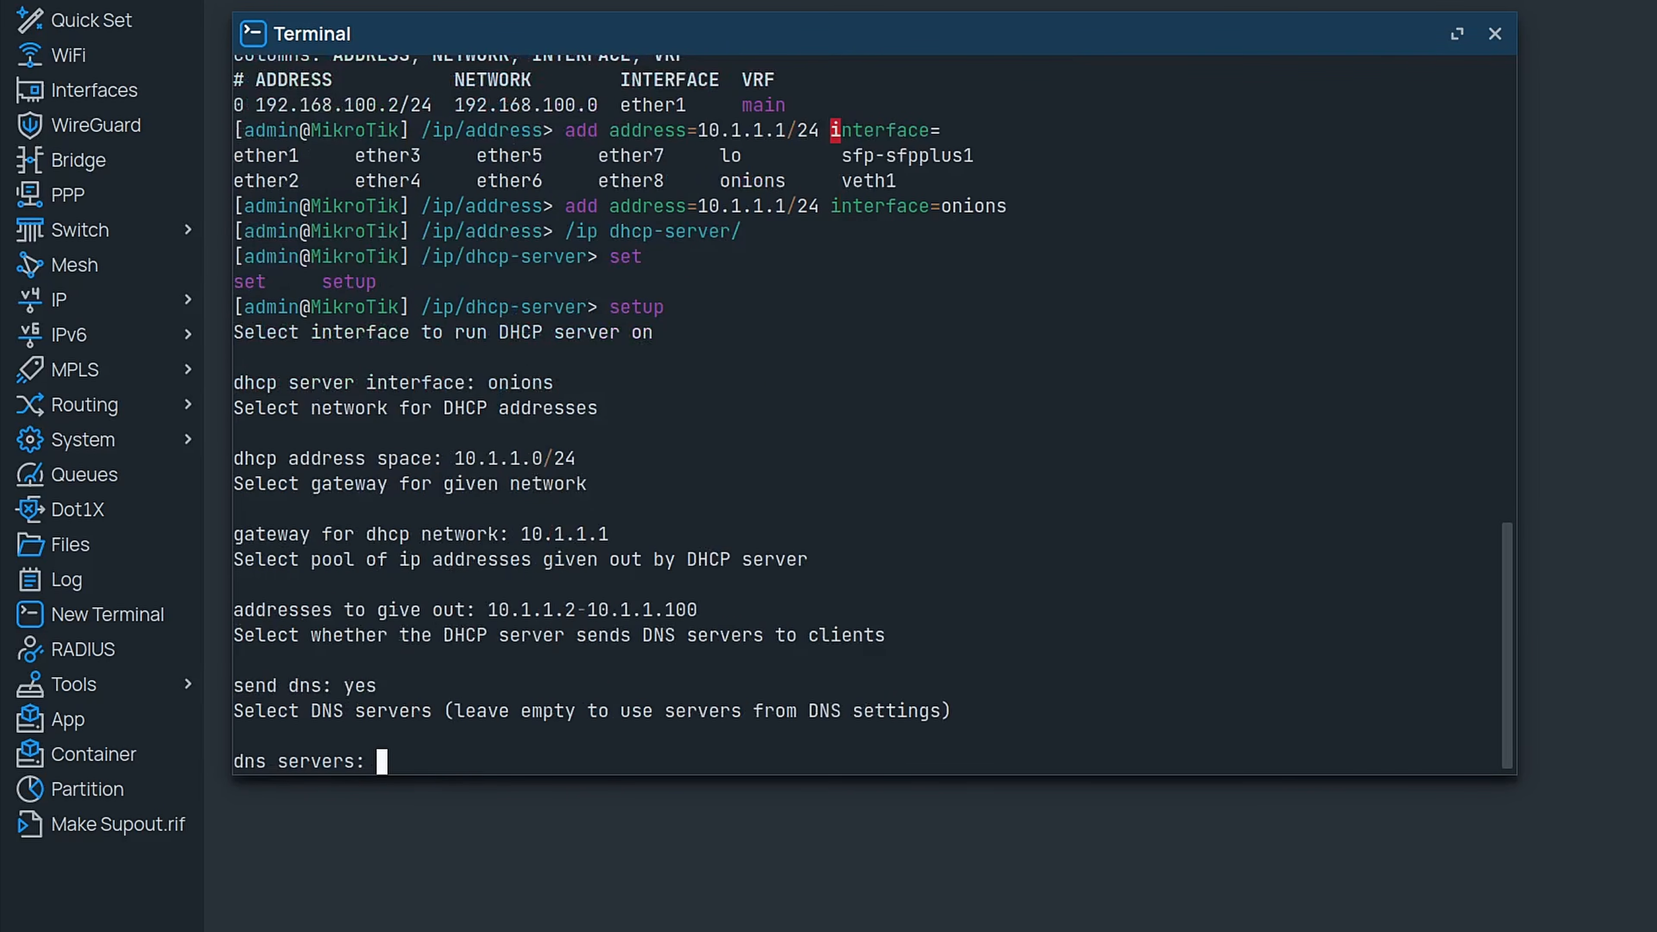
type("10.1.1.1")
key("Return")
key("Return")
Review the router's DNS settings and set allow-remote-requests to yes
type("/ip d")
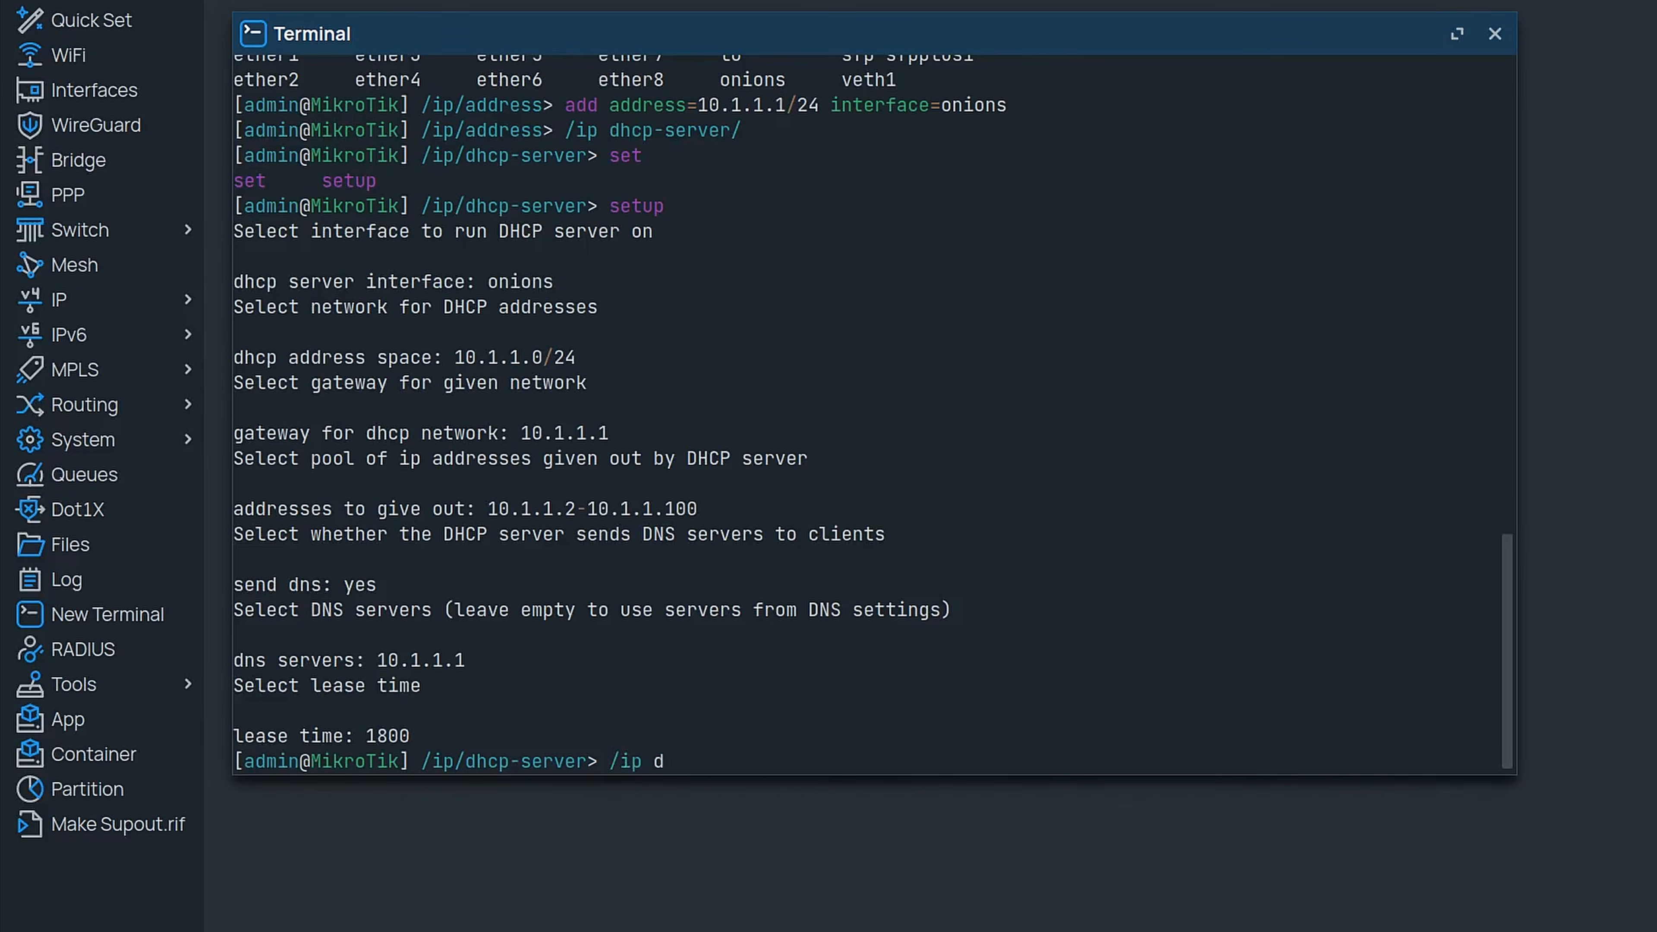
type("ns")
key("Return")
type("print")
key("Return")
type("set allow-")
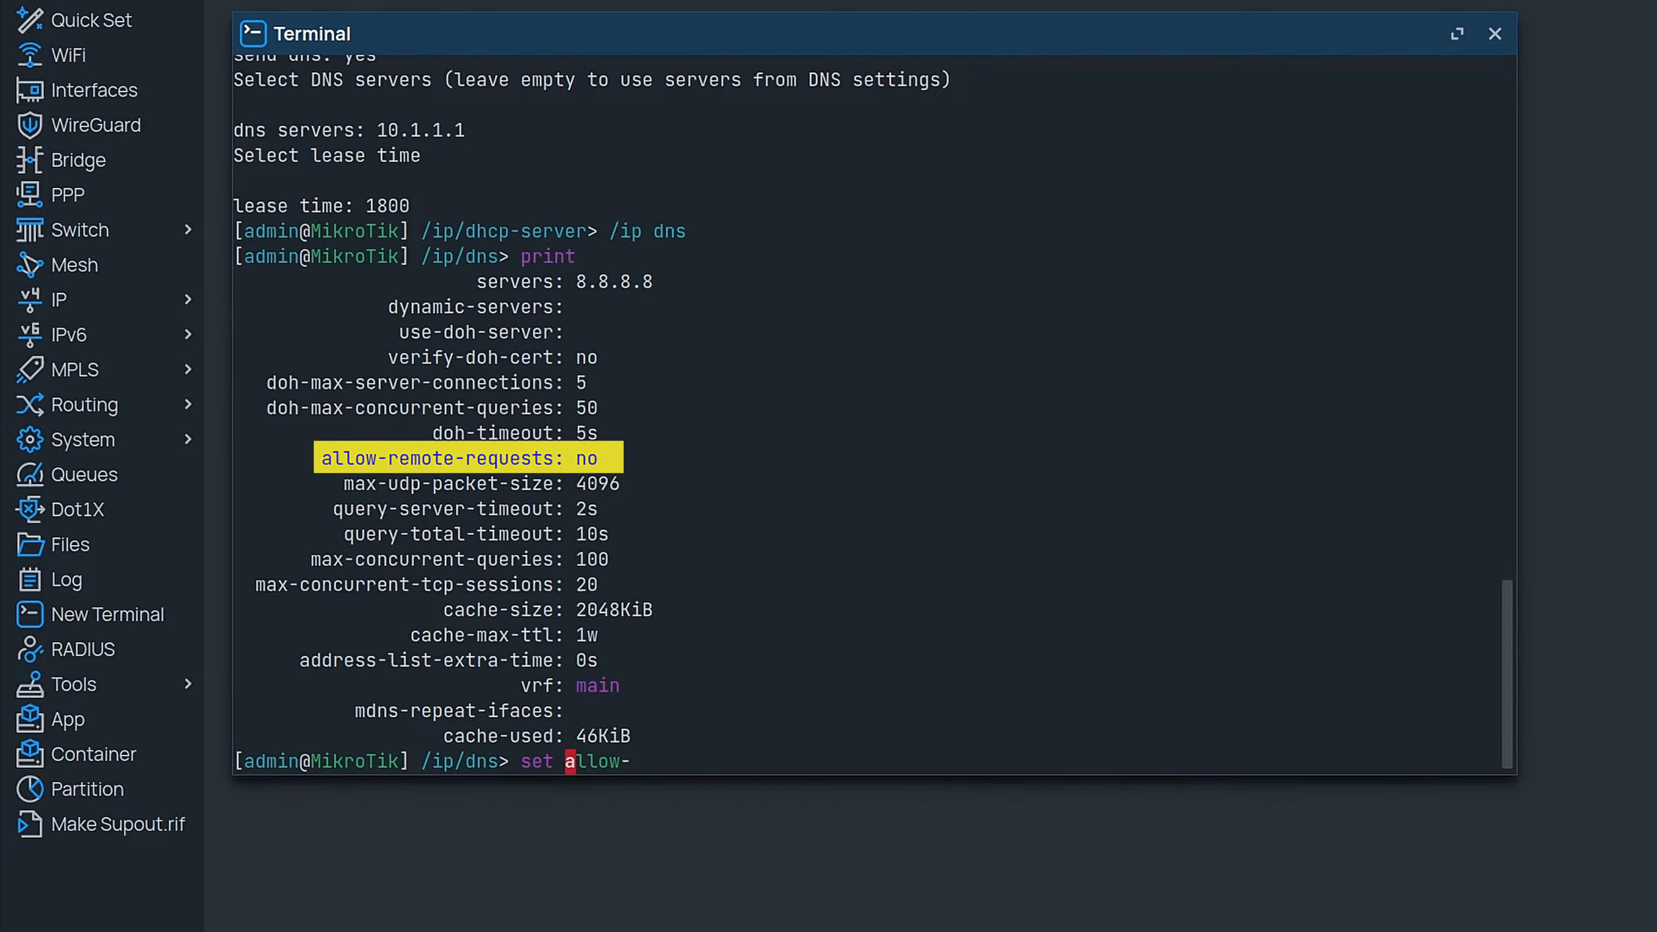
key("Tab")
type("yes")
key("Return")
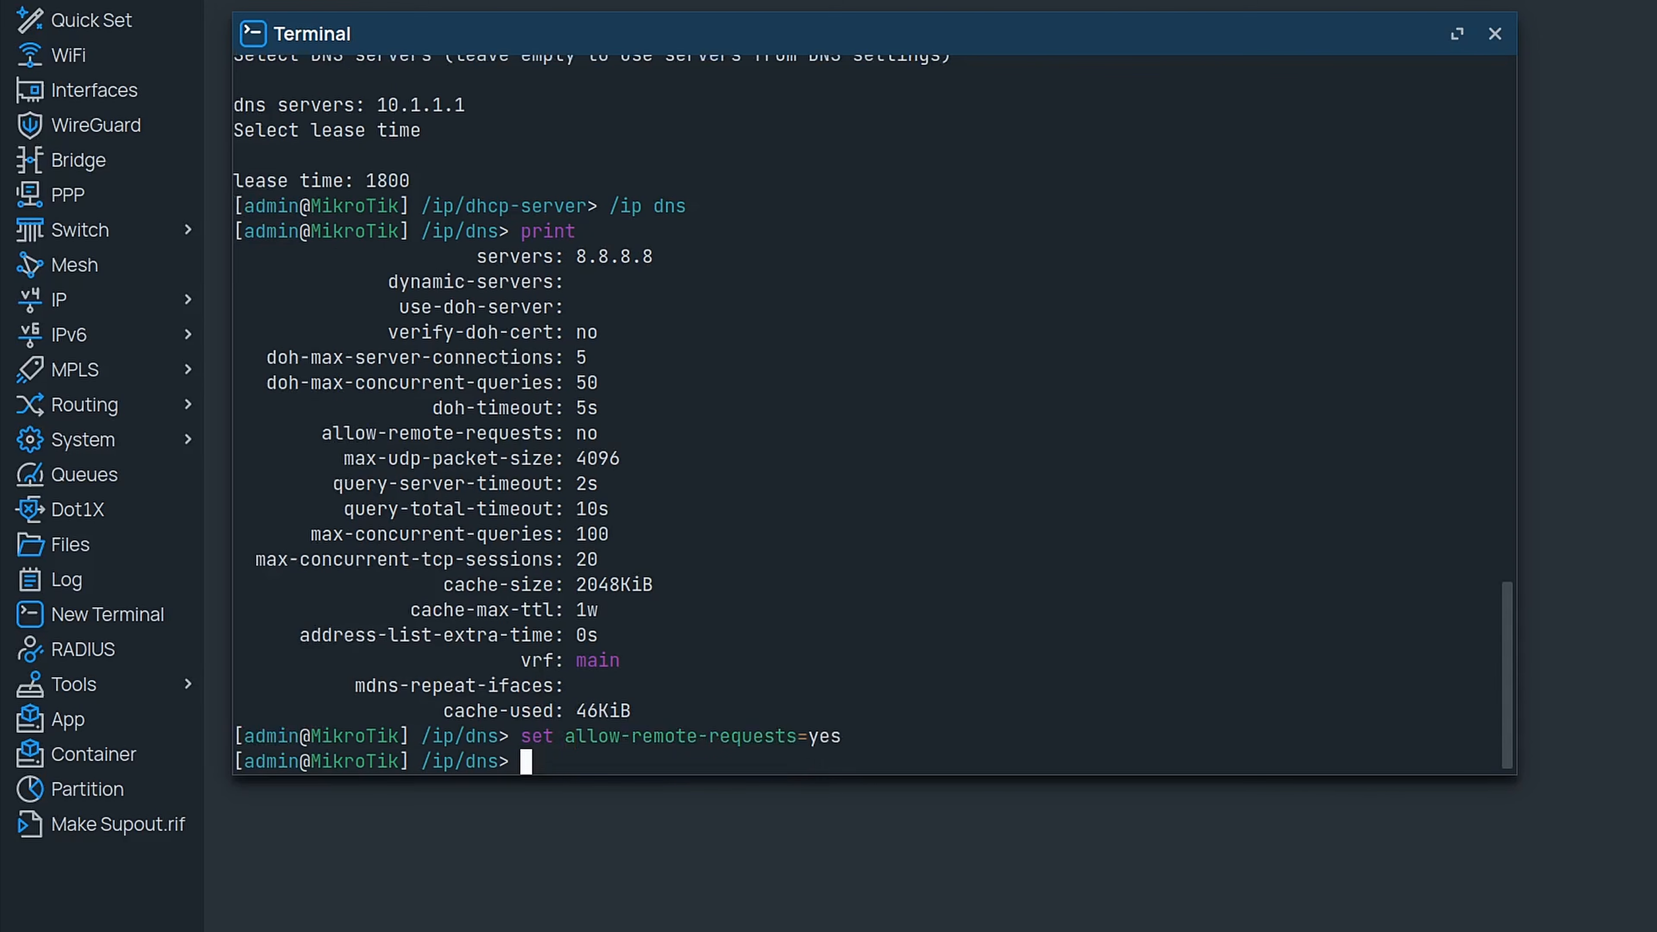
List the updated DNS settings and the existing firewall NAT rules
type("print")
key("Return")
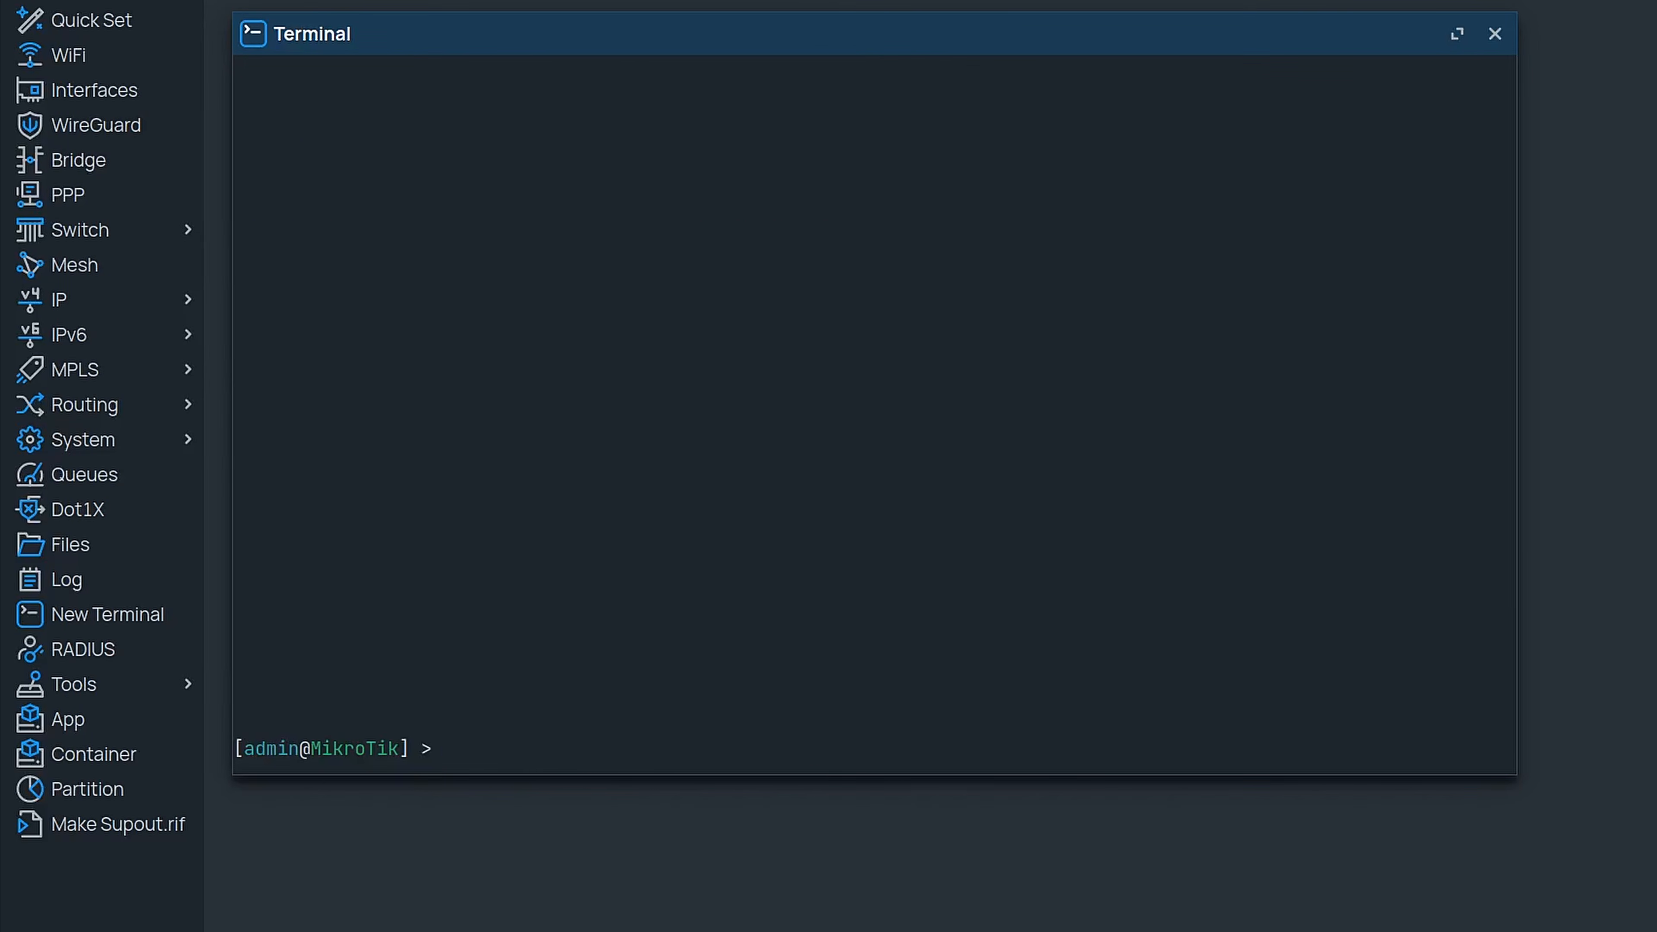
type("ip firewall nat print")
key("Return")
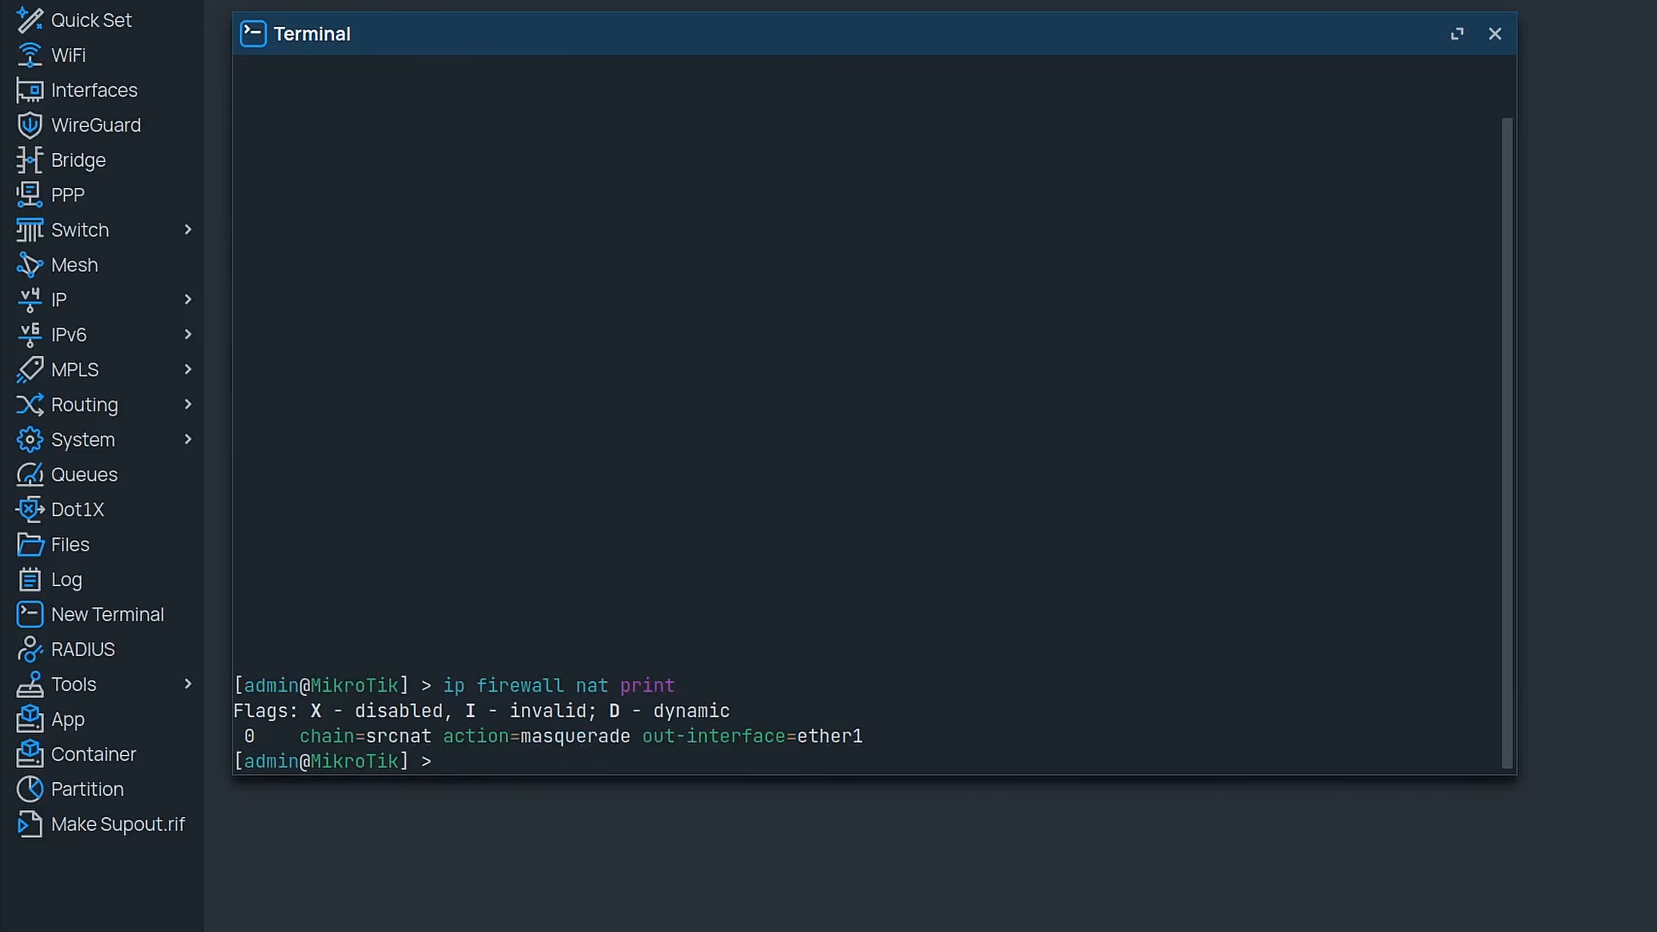
Review the container configuration and set its registry URL to registry-1.docker.io
type("container")
key("Return")
type("config")
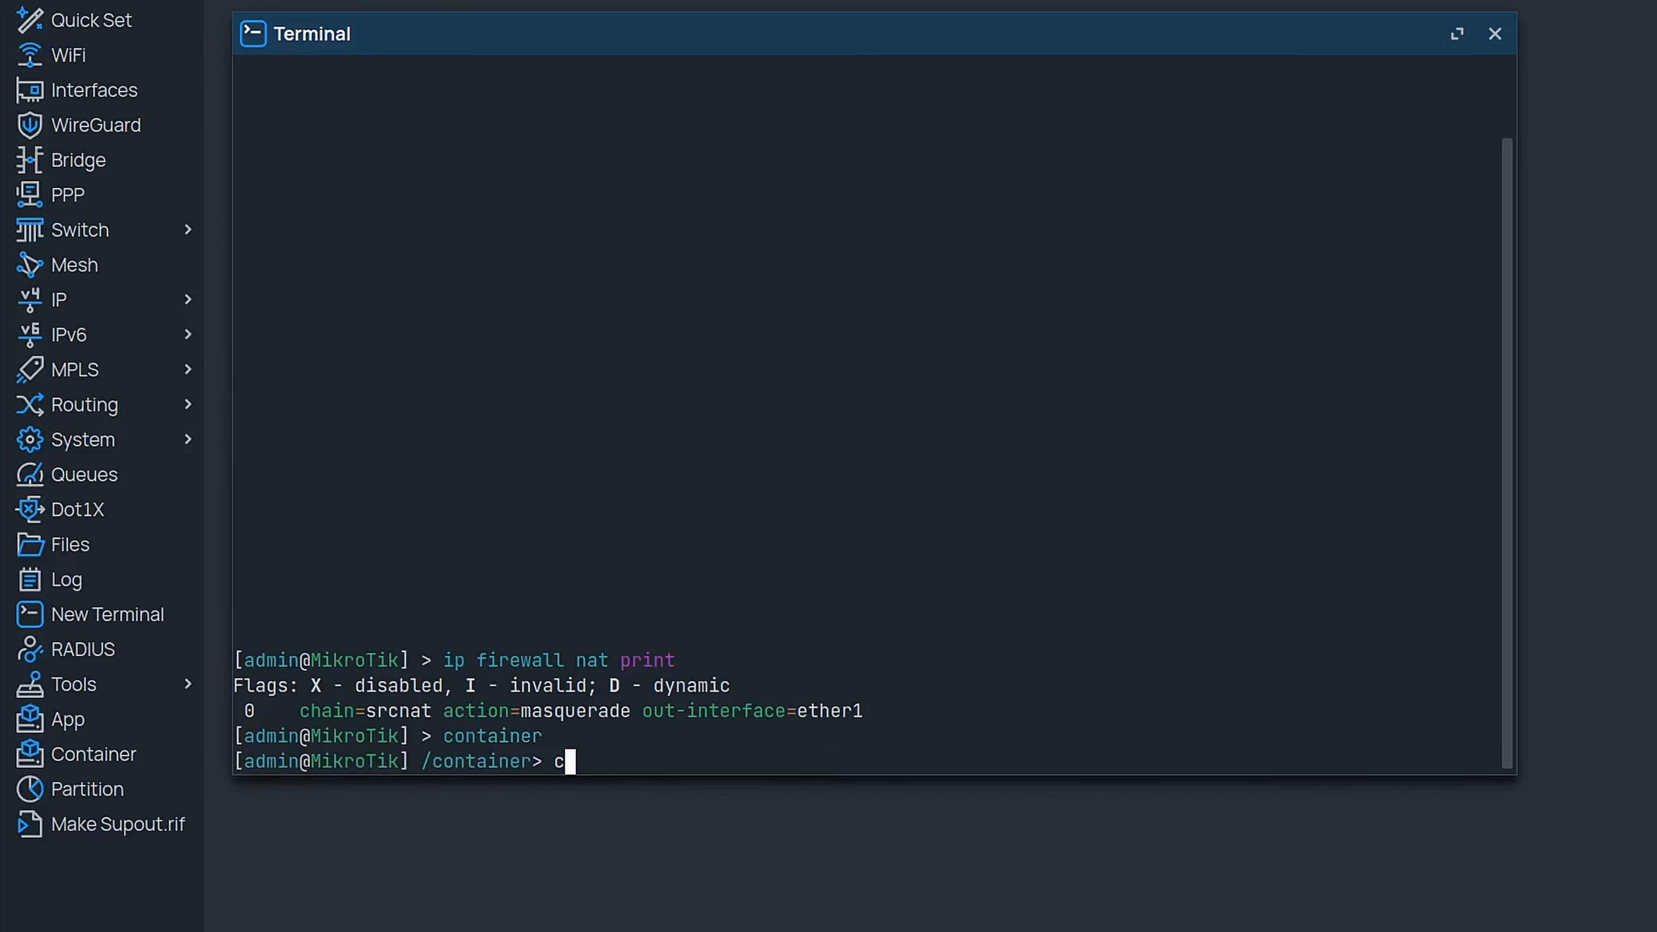
key("Return")
type("print")
key("Return")
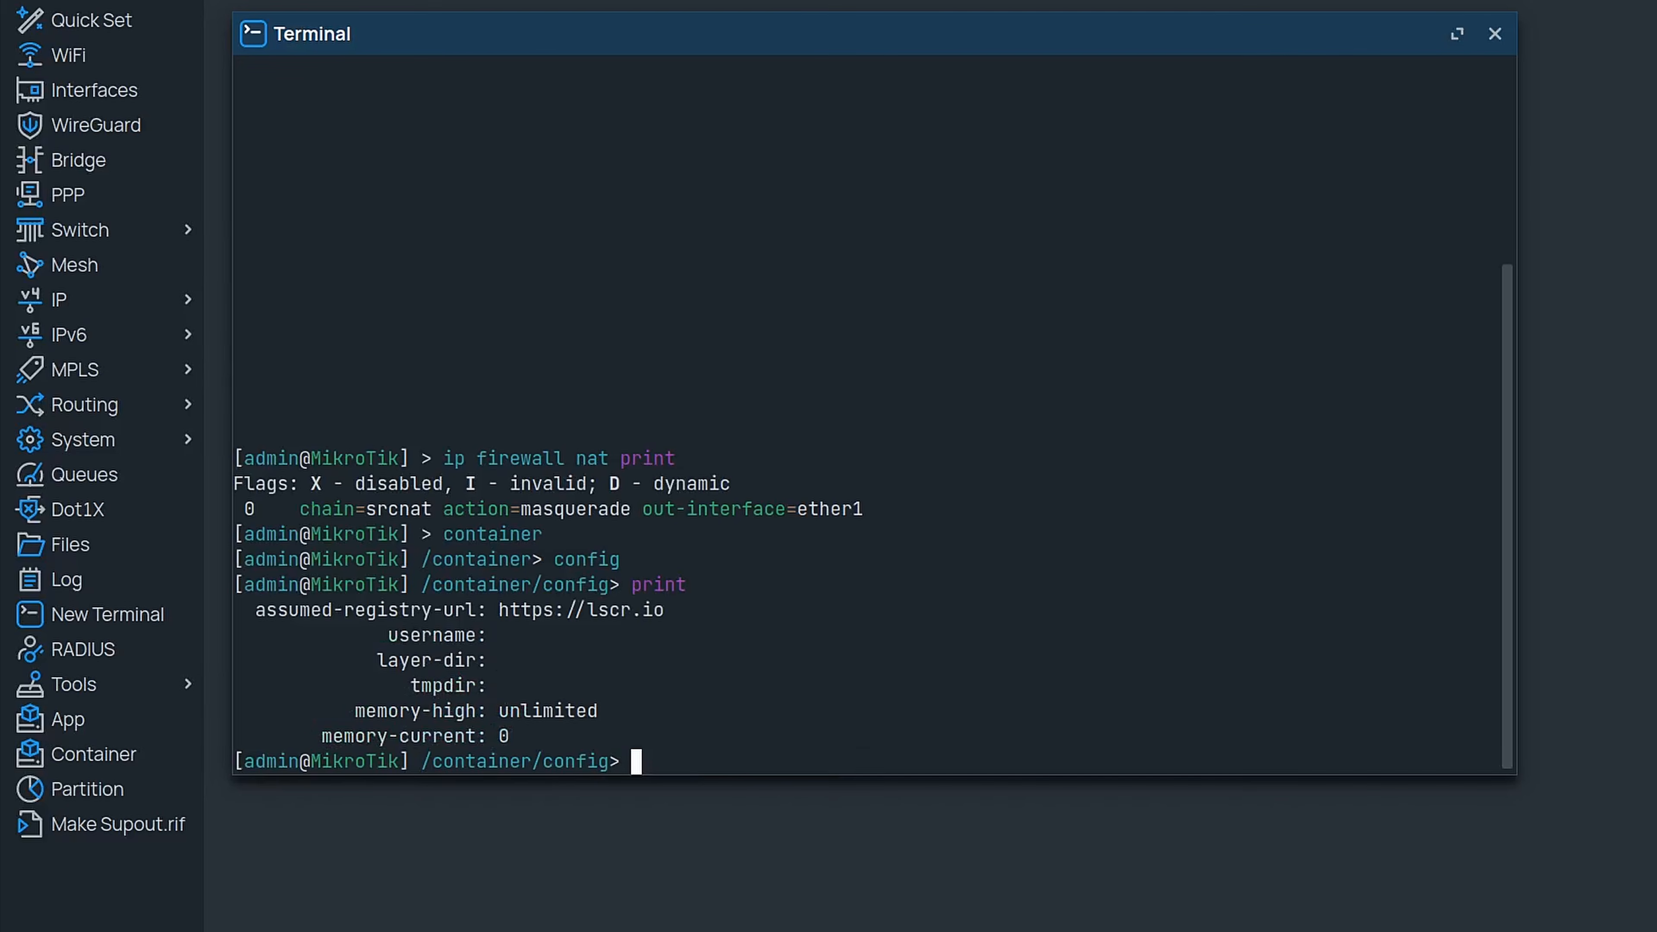
type("set registry-url=registry-1.docker.io")
key("Return")
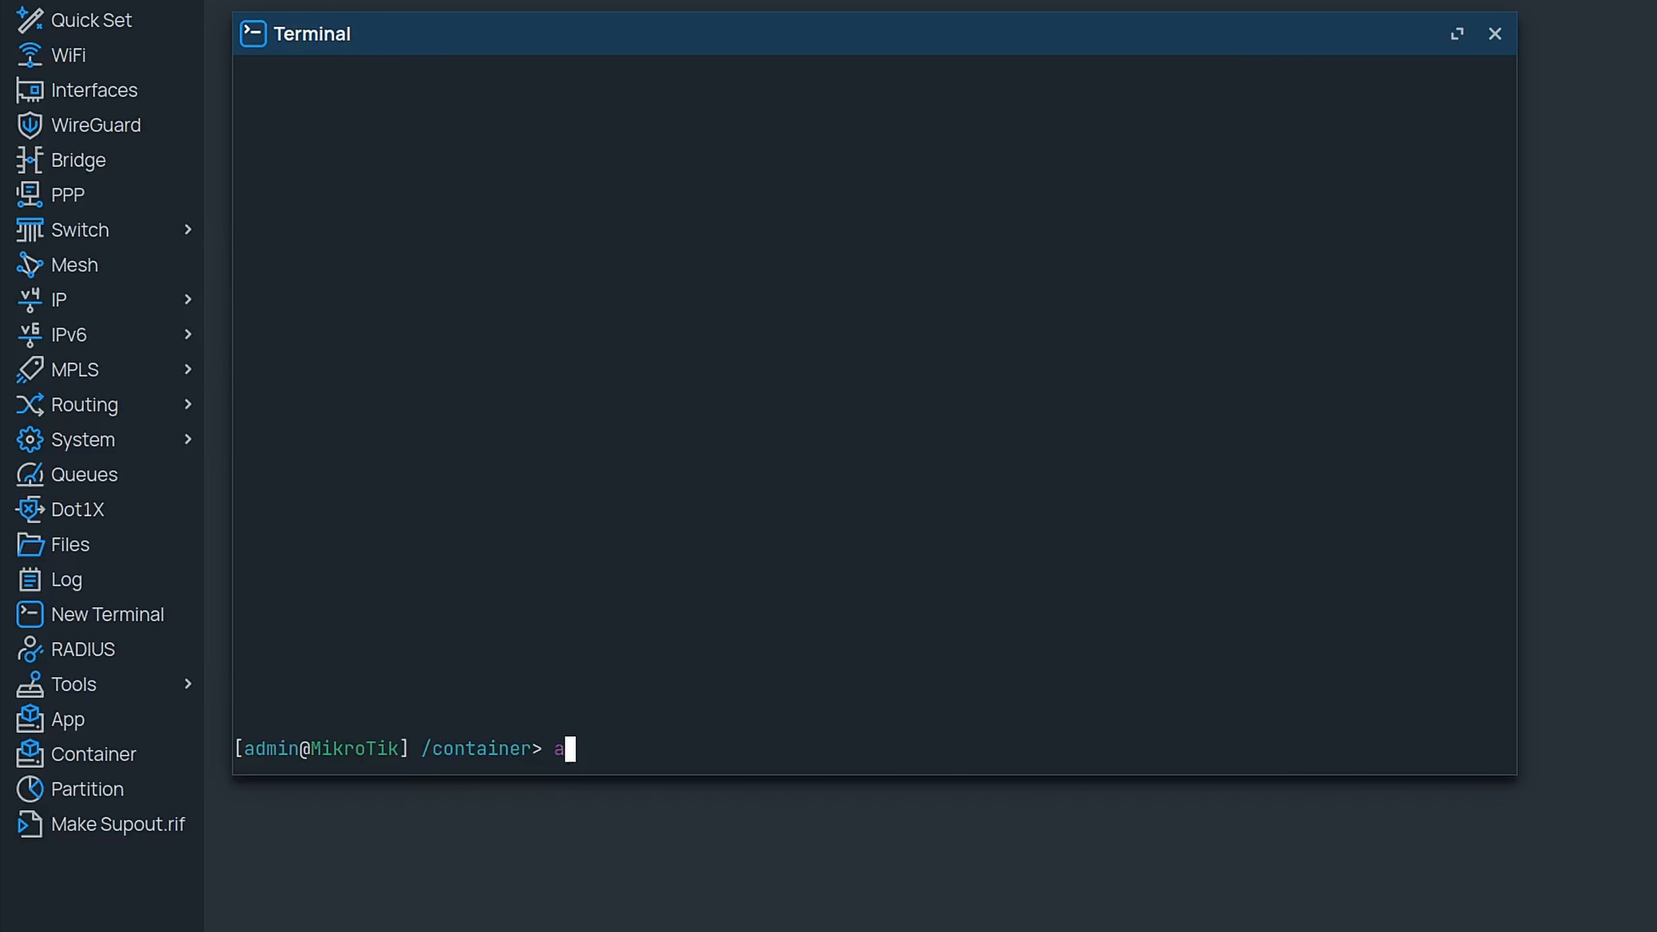
Add a container from alpine:latest on interface veth1 with the command "tail -f /dev/null" and list its extraction status
type("add remote-image=alpine:latest interface=veth1 cmd=")
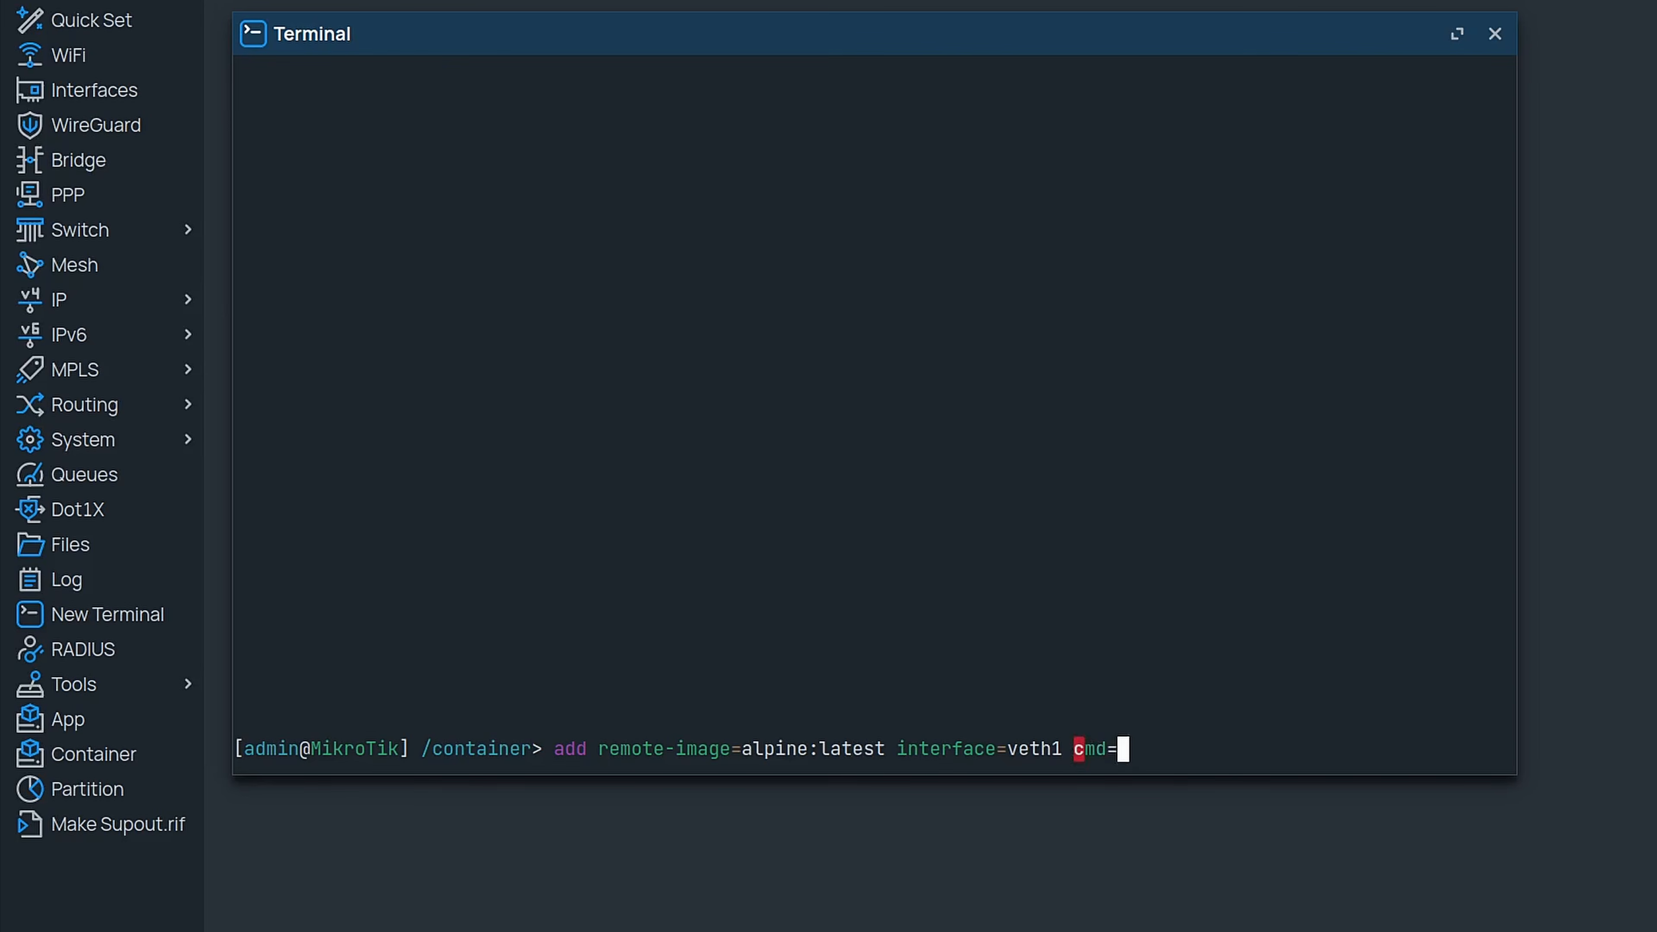
type("\"tail -f /dev/null\"")
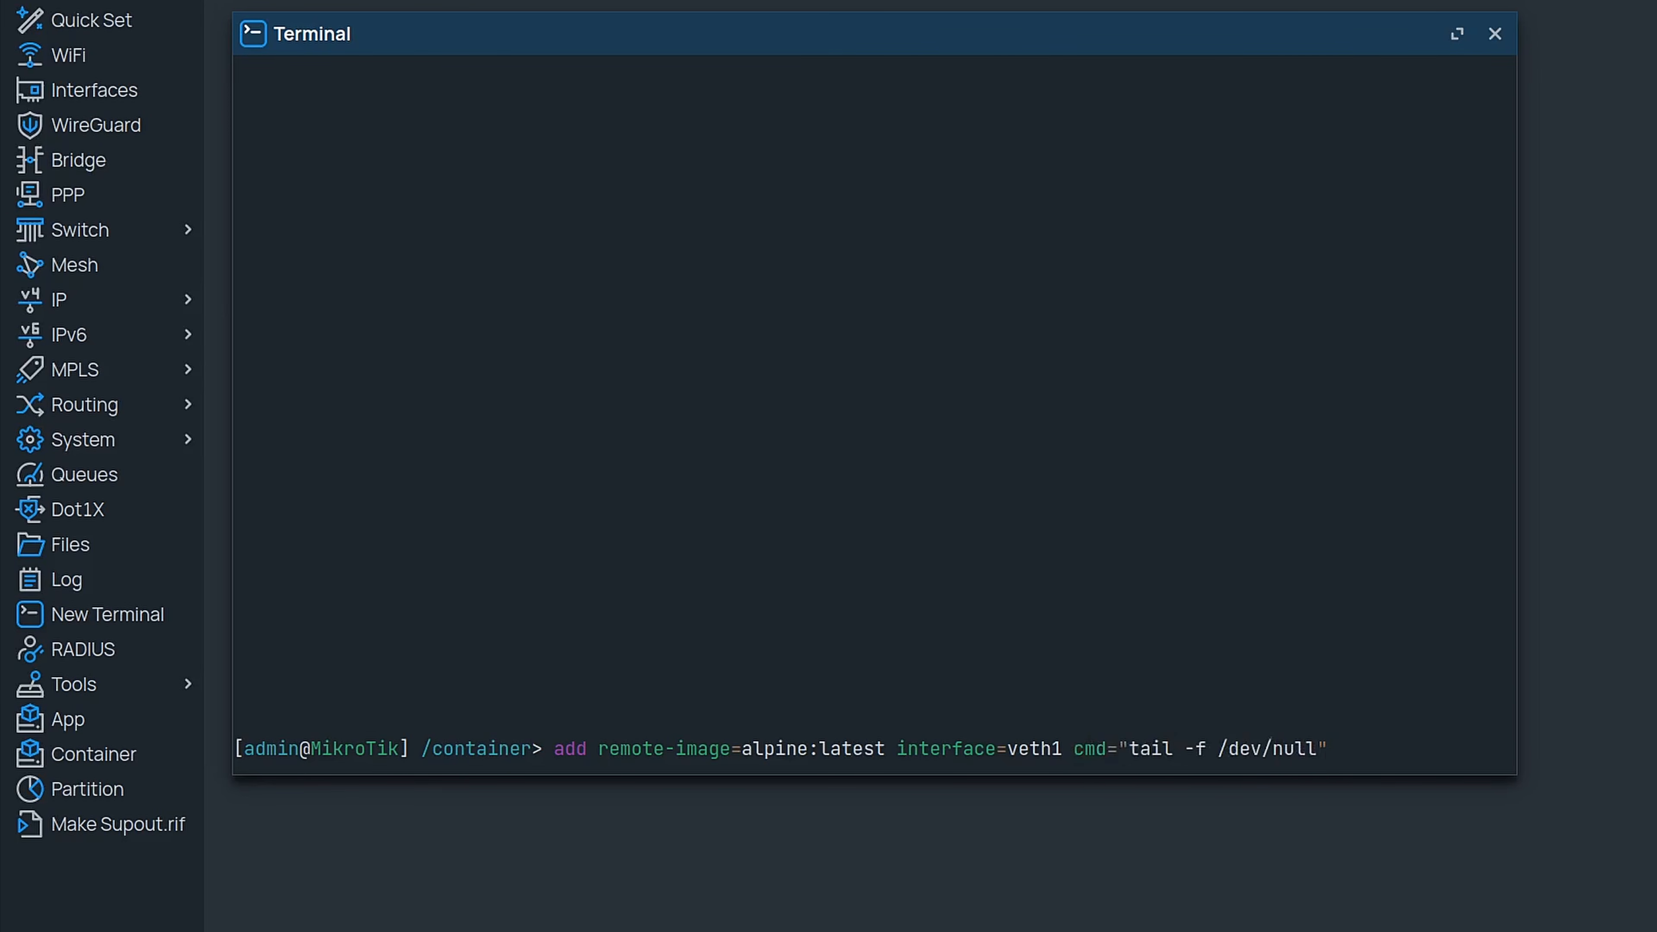
key("Return")
type("print")
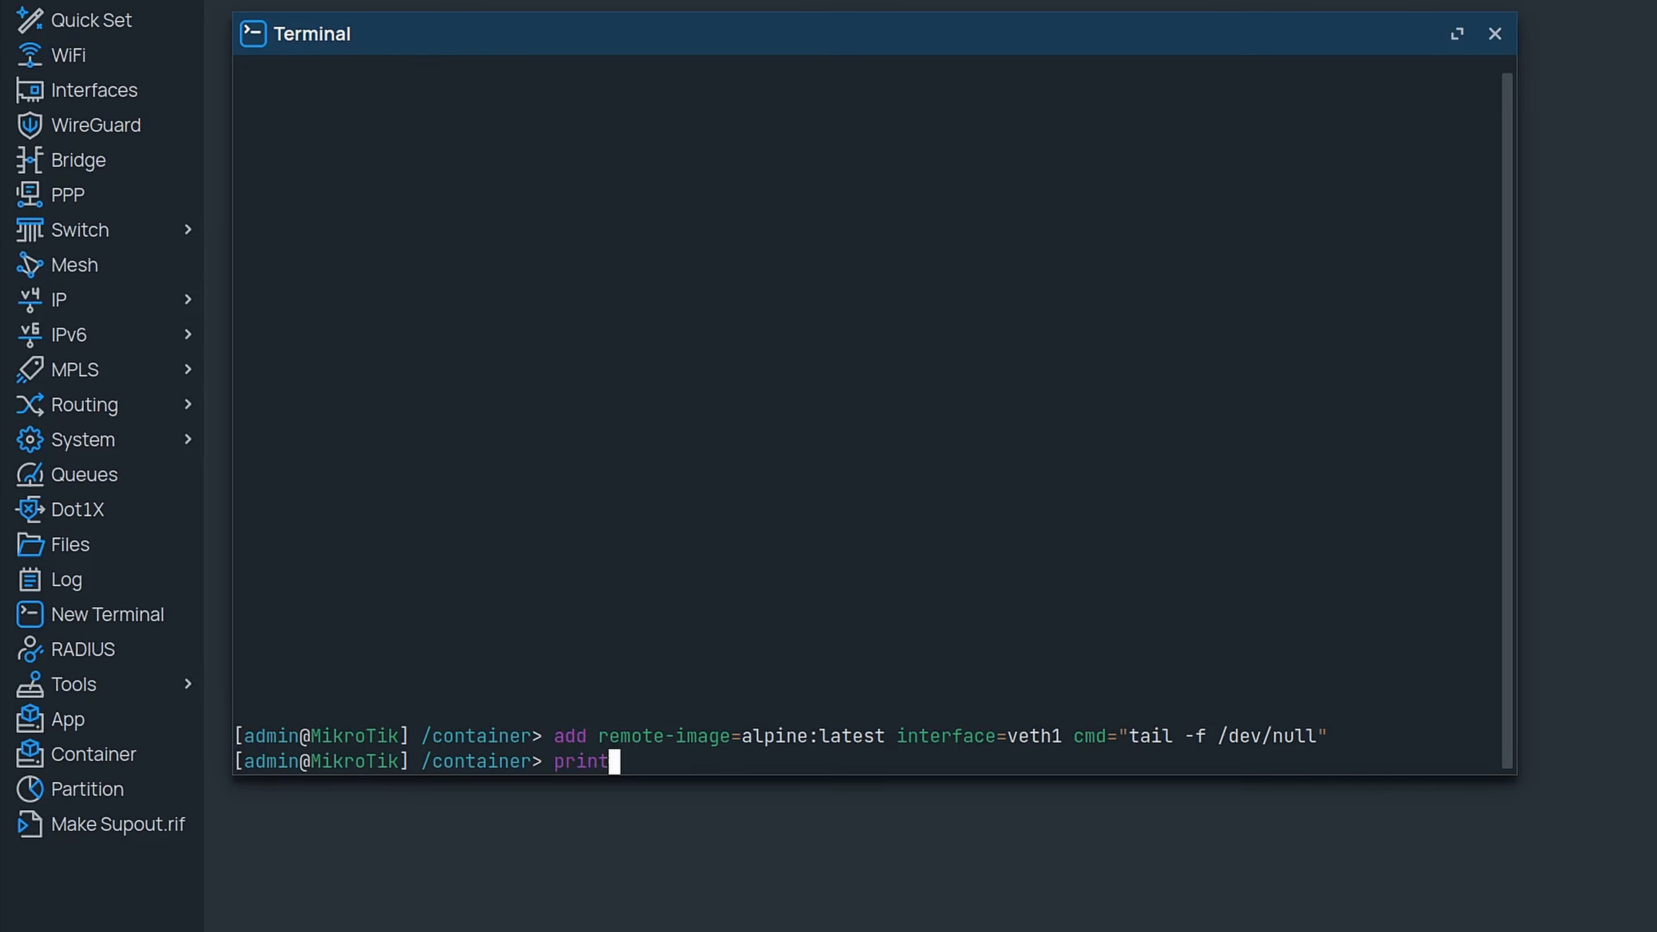
key("Return")
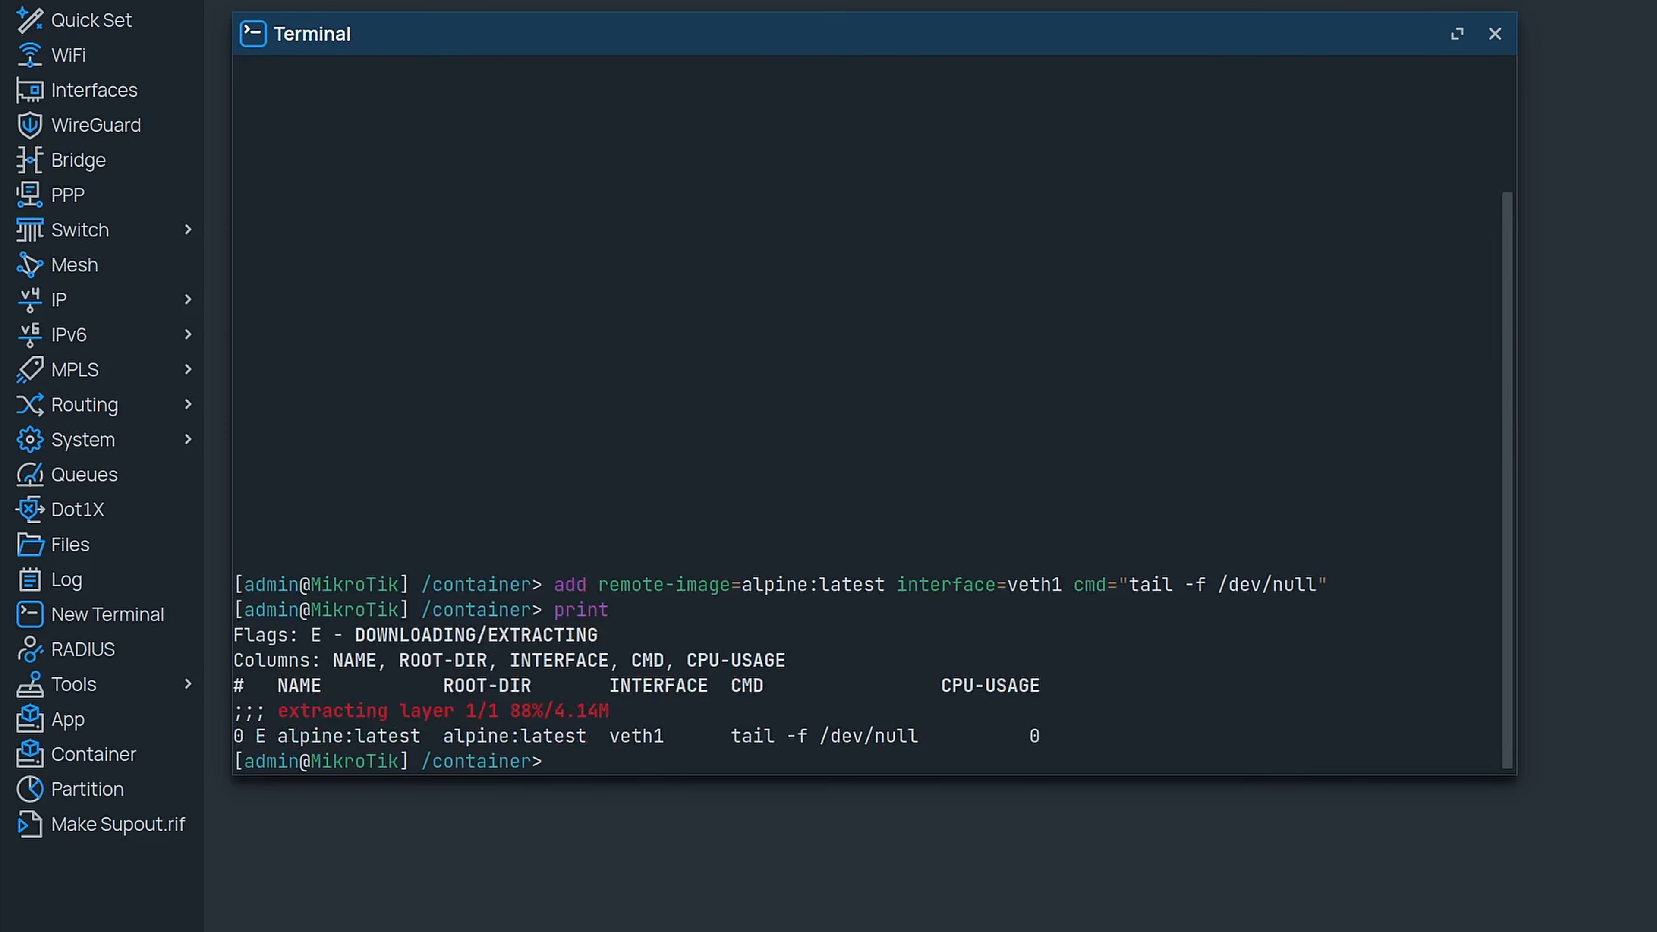
key("Up")
key("Return")
Start container 0 and open a shell in it
type("start 0")
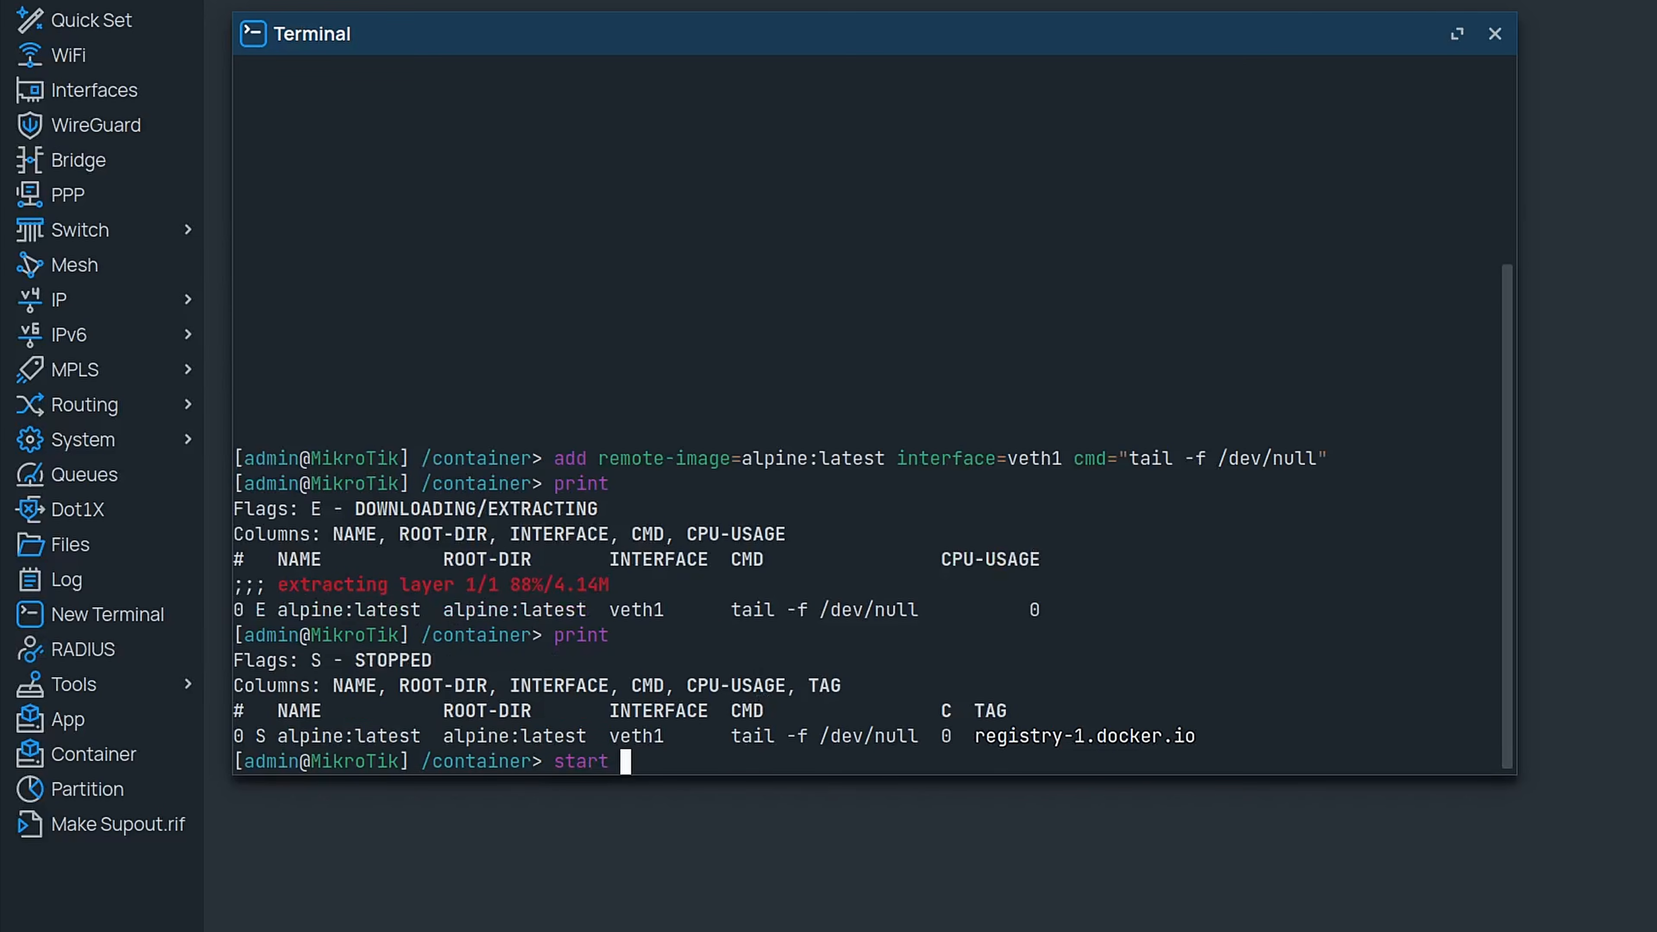
key("Return")
type("shell 0")
key("Return")
Update the Alpine package index and install the tor package in the container
type("apk update")
key("Return")
type("apk add tor")
key("Return")
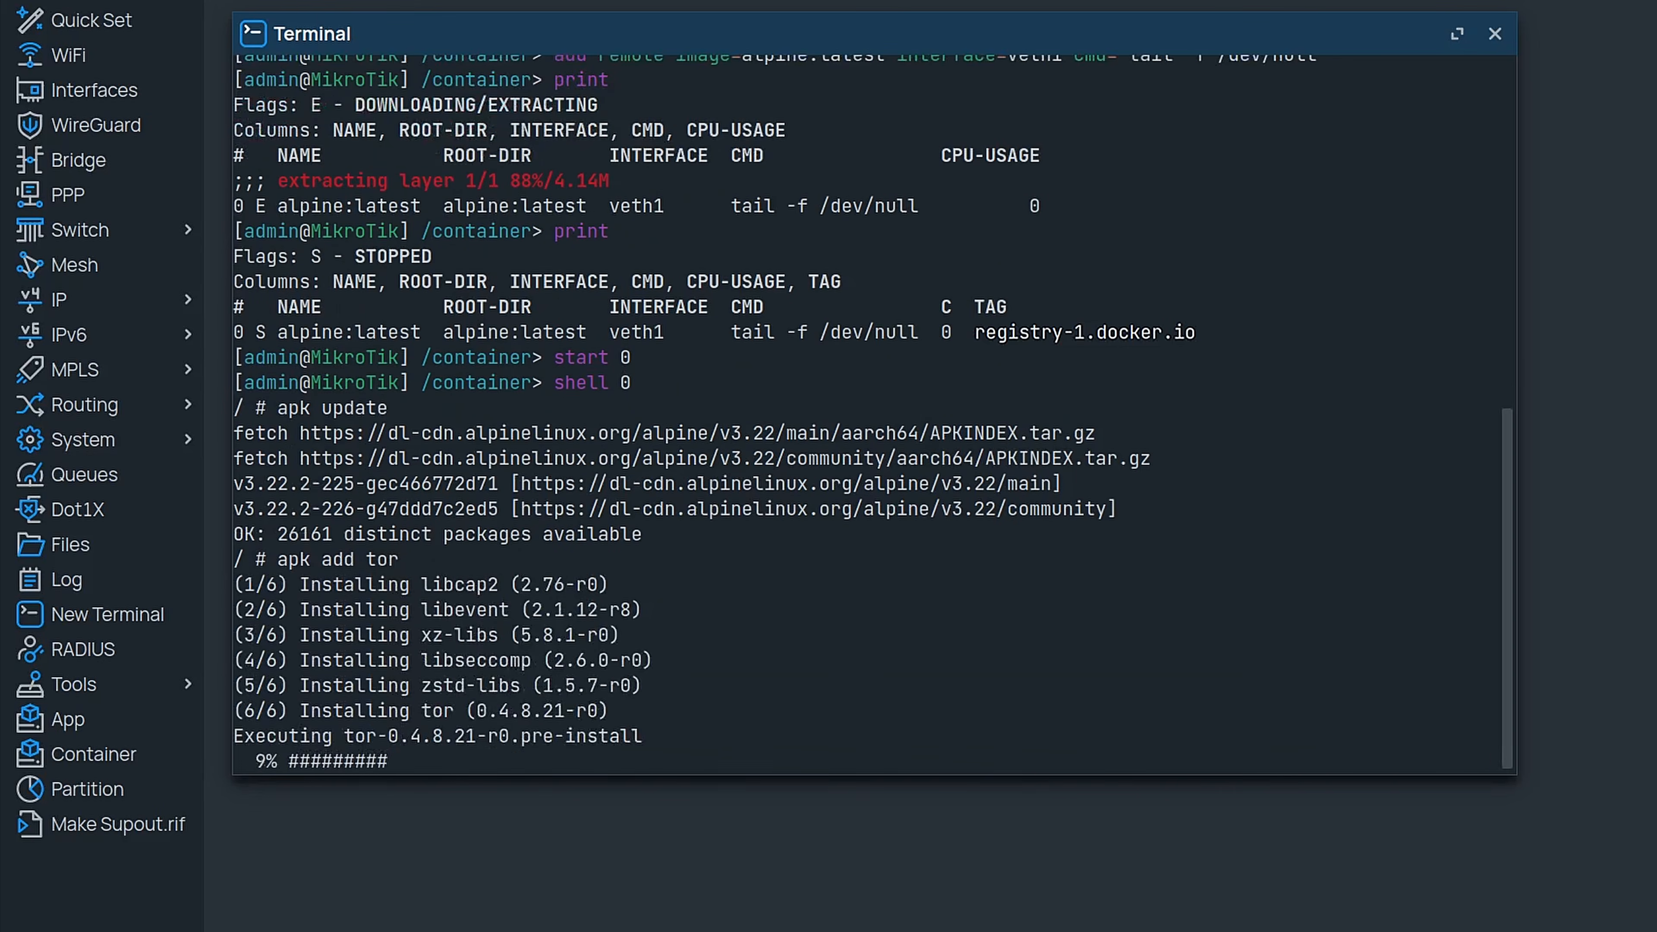
Create /etc/tor/torrc with vi, containing the line "SocksPort 10.1.1.100:9050", and save it
type("vi /etc/tor/torr")
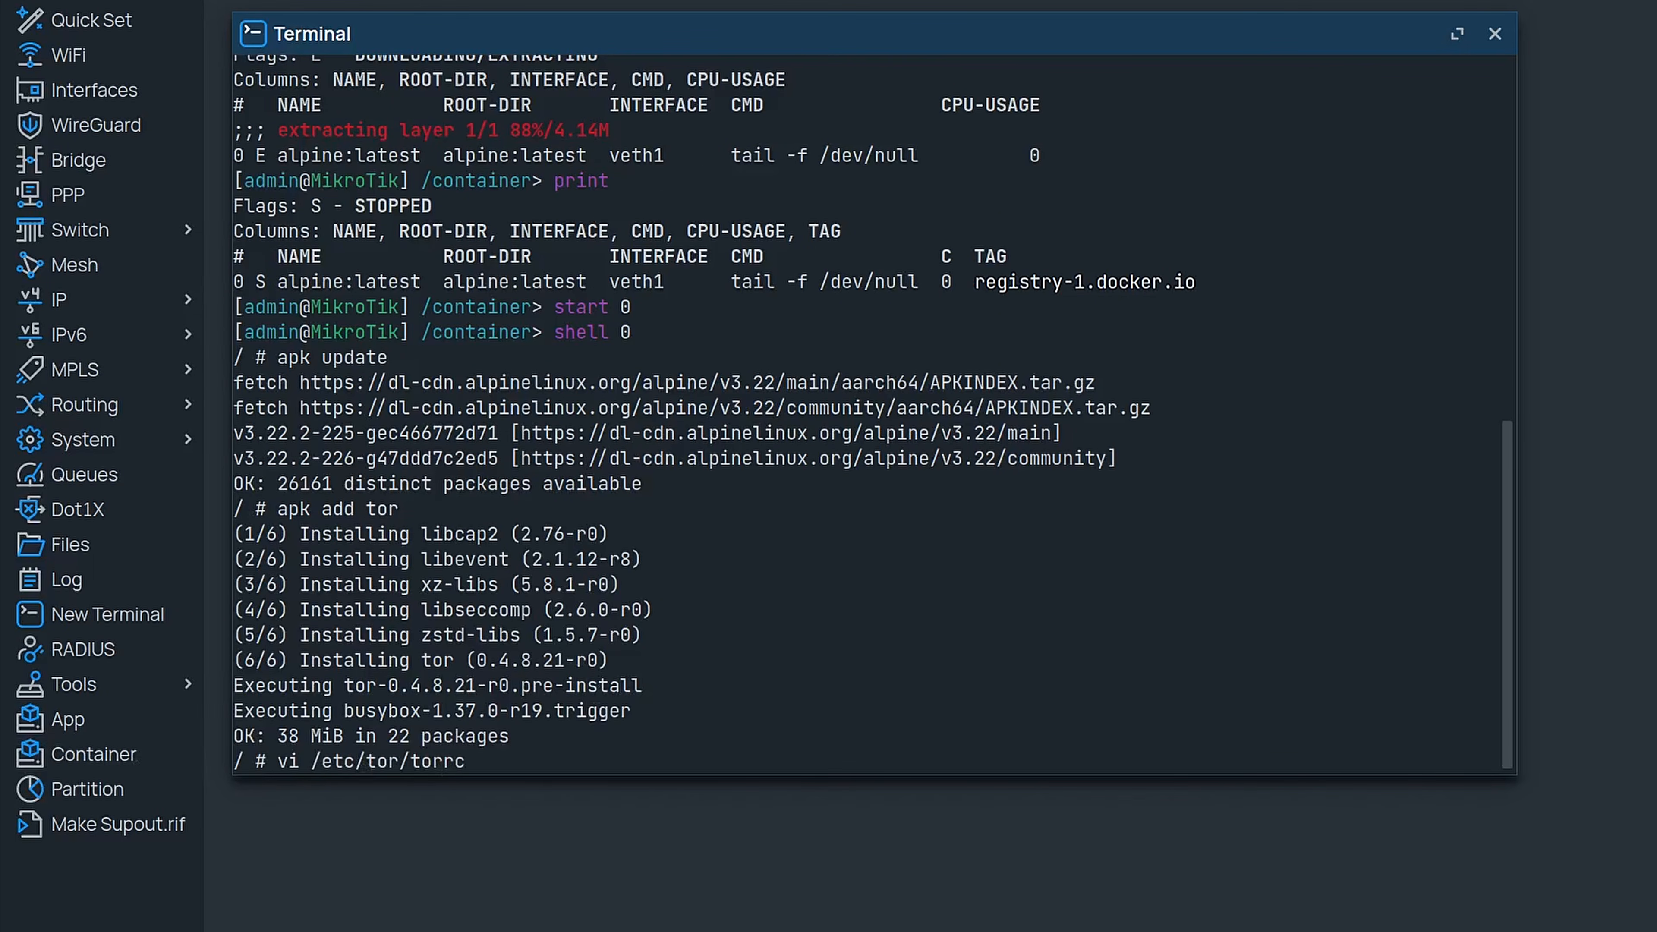
type("c")
key("Return")
type("Sock")
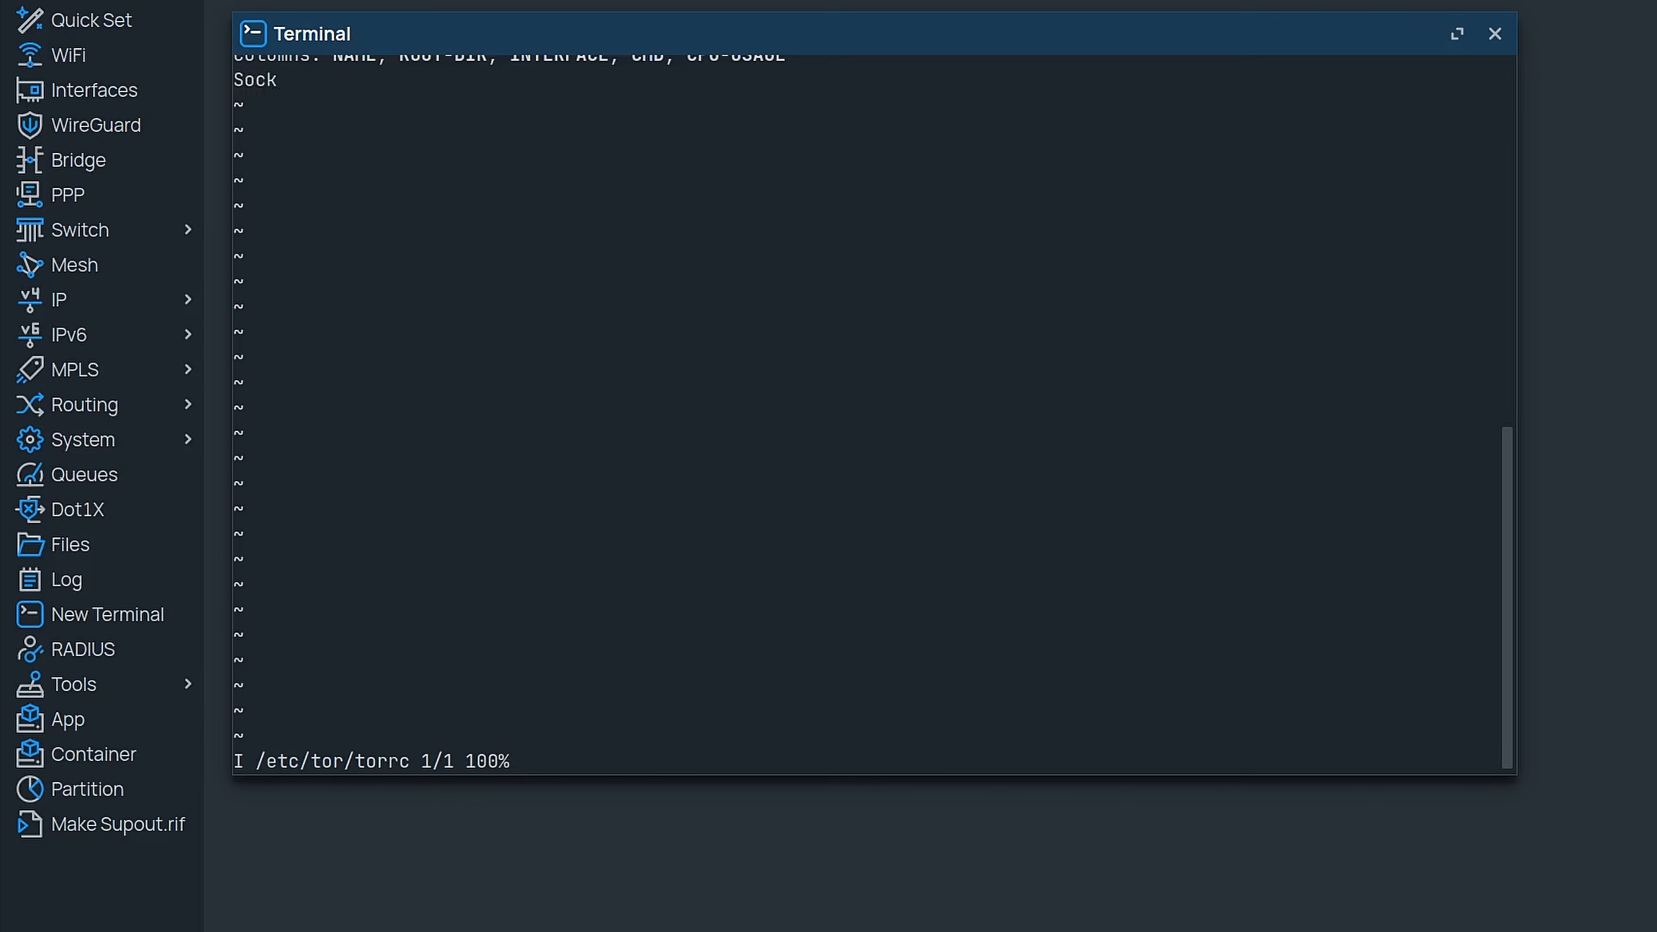
type("sPort 10.1.1.100:9050")
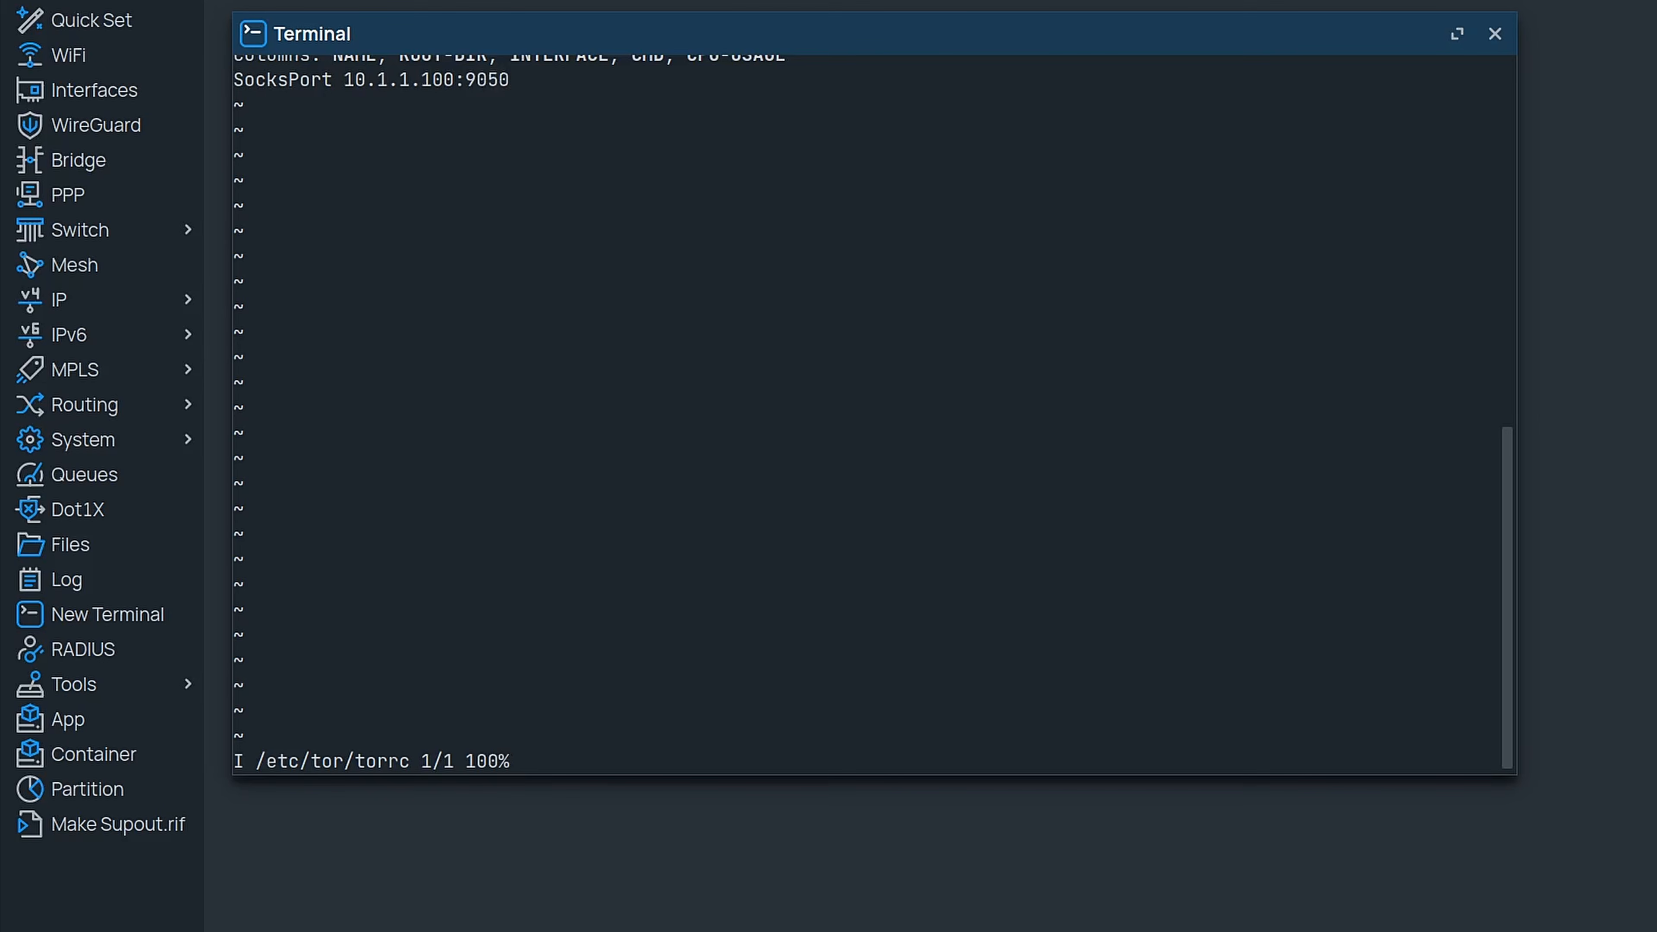
key("Escape")
type(":w")
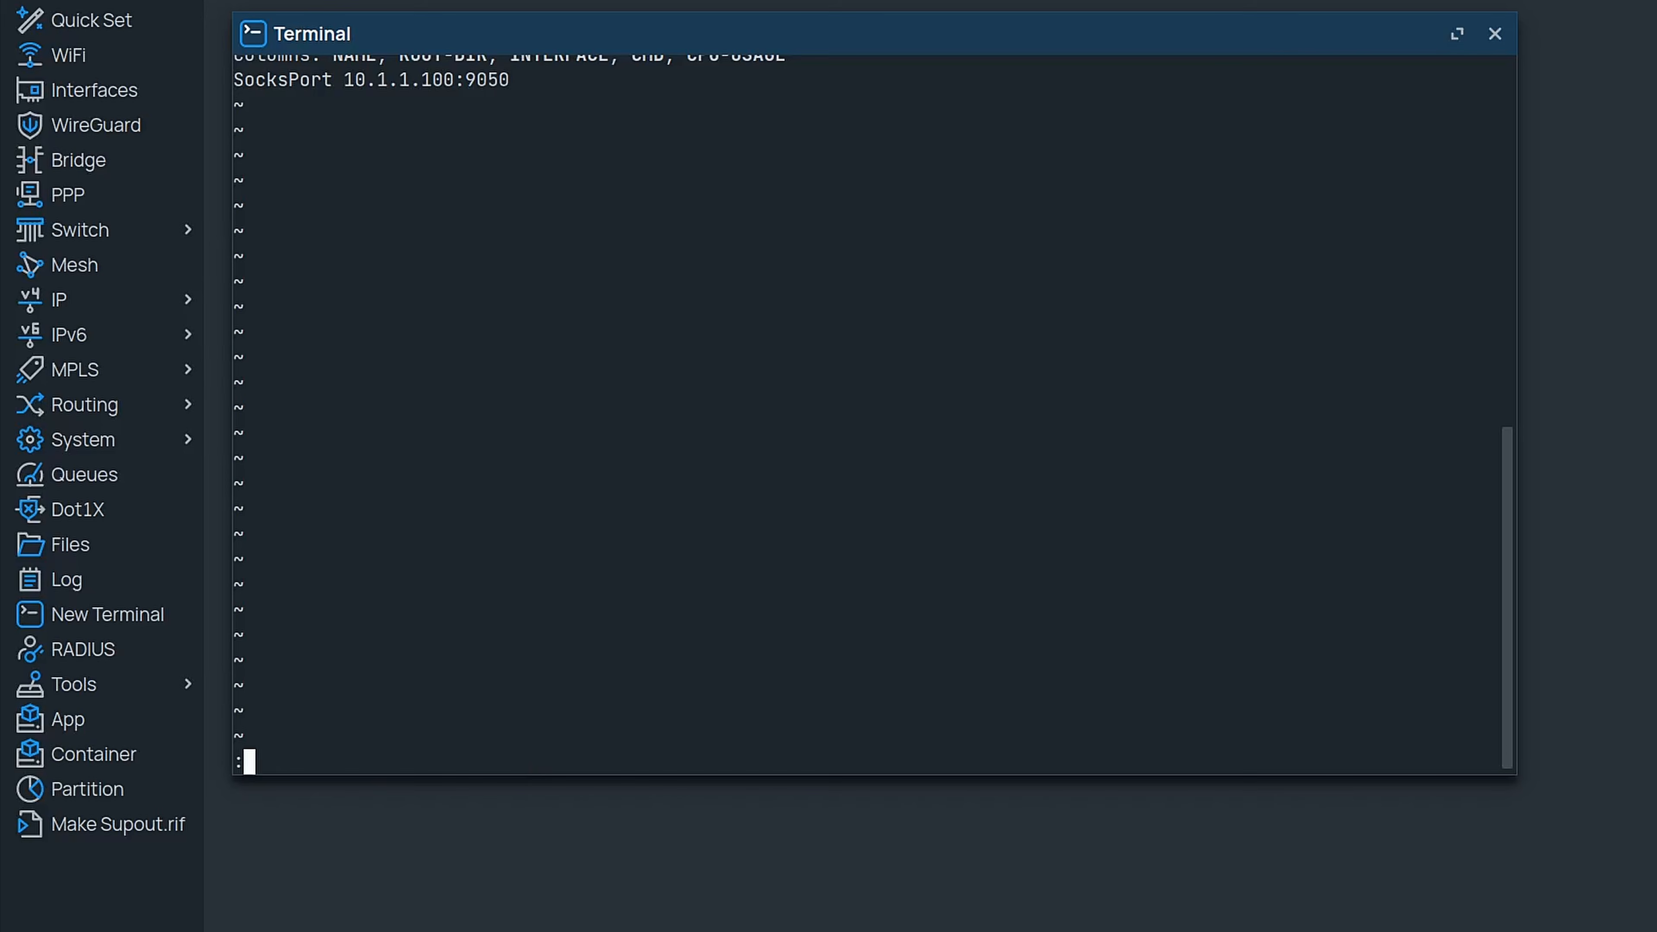
type("q")
key("BackSpace")
type("wq")
key("Return")
Show the container's IP addresses and list the router's DHCP server leases
type("ip add")
key("Return")
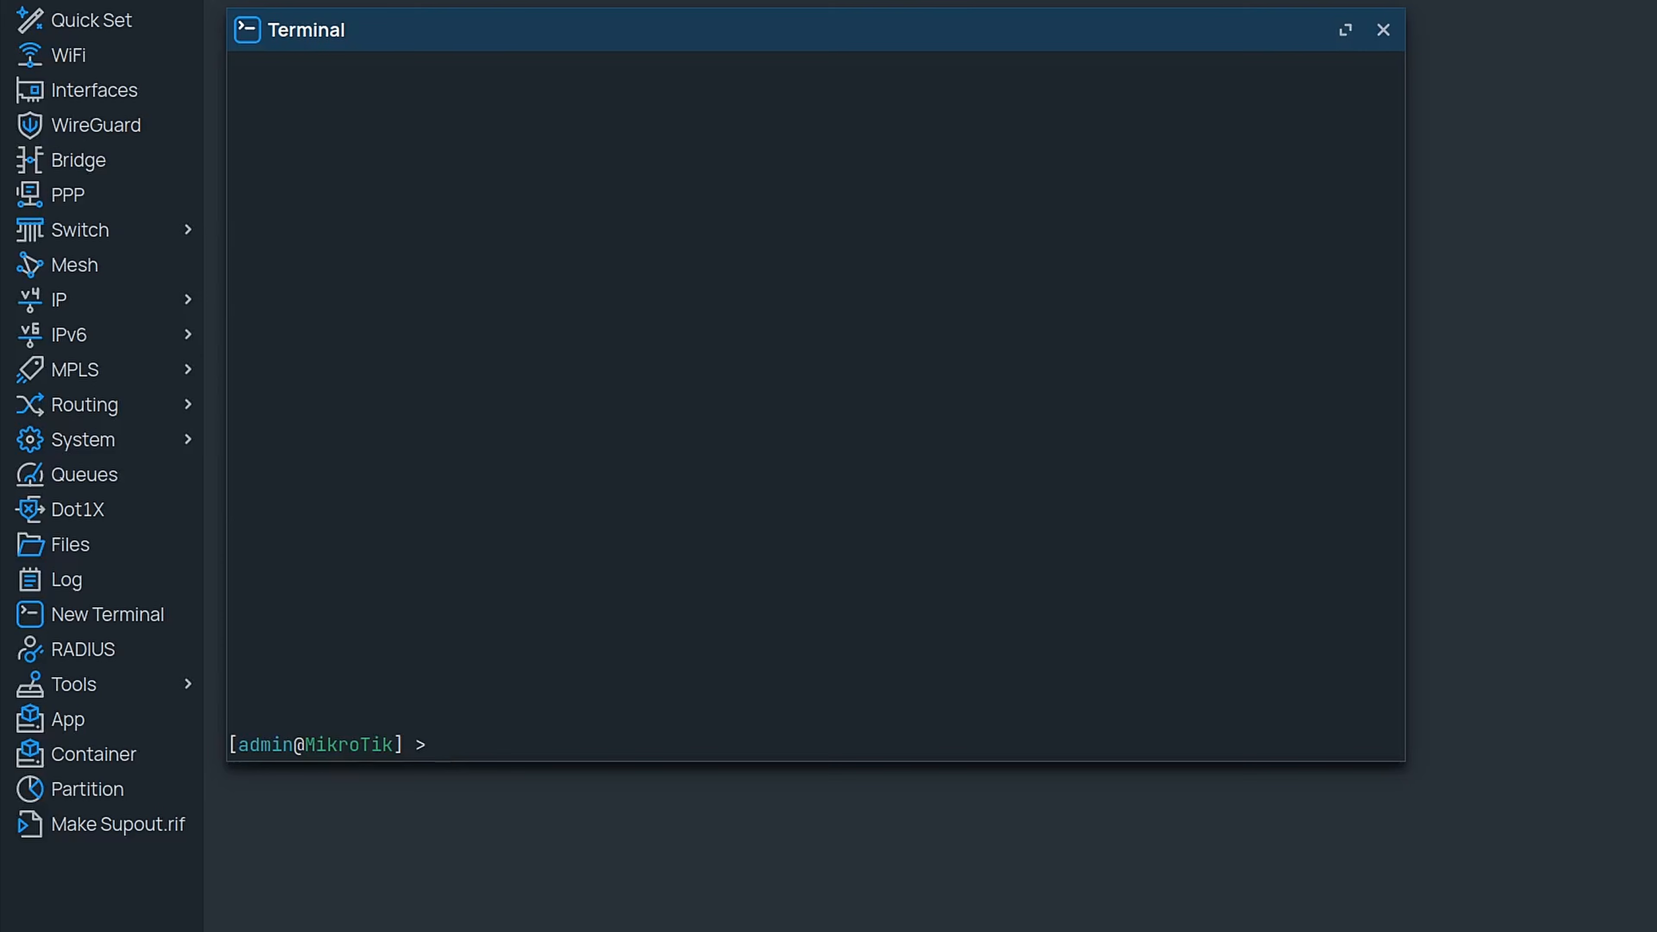
type("ip dhcp-server/lease")
key("Return")
type("print")
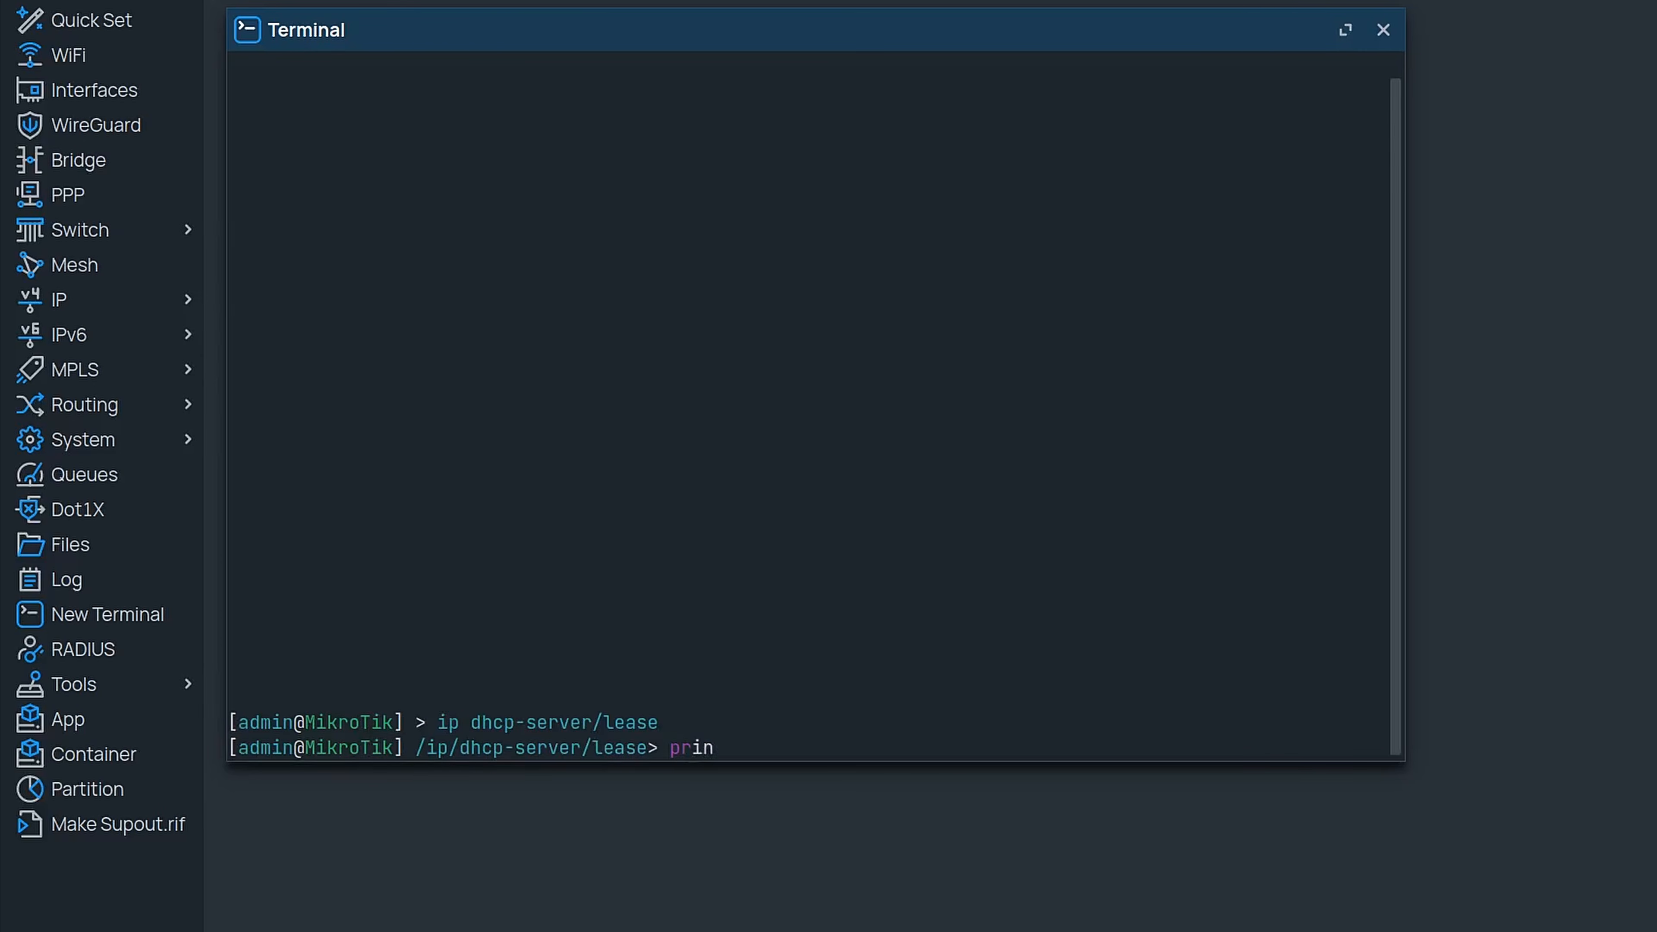
key("Return")
Make DHCP lease 0 static and list the leases again
type("make-static 0")
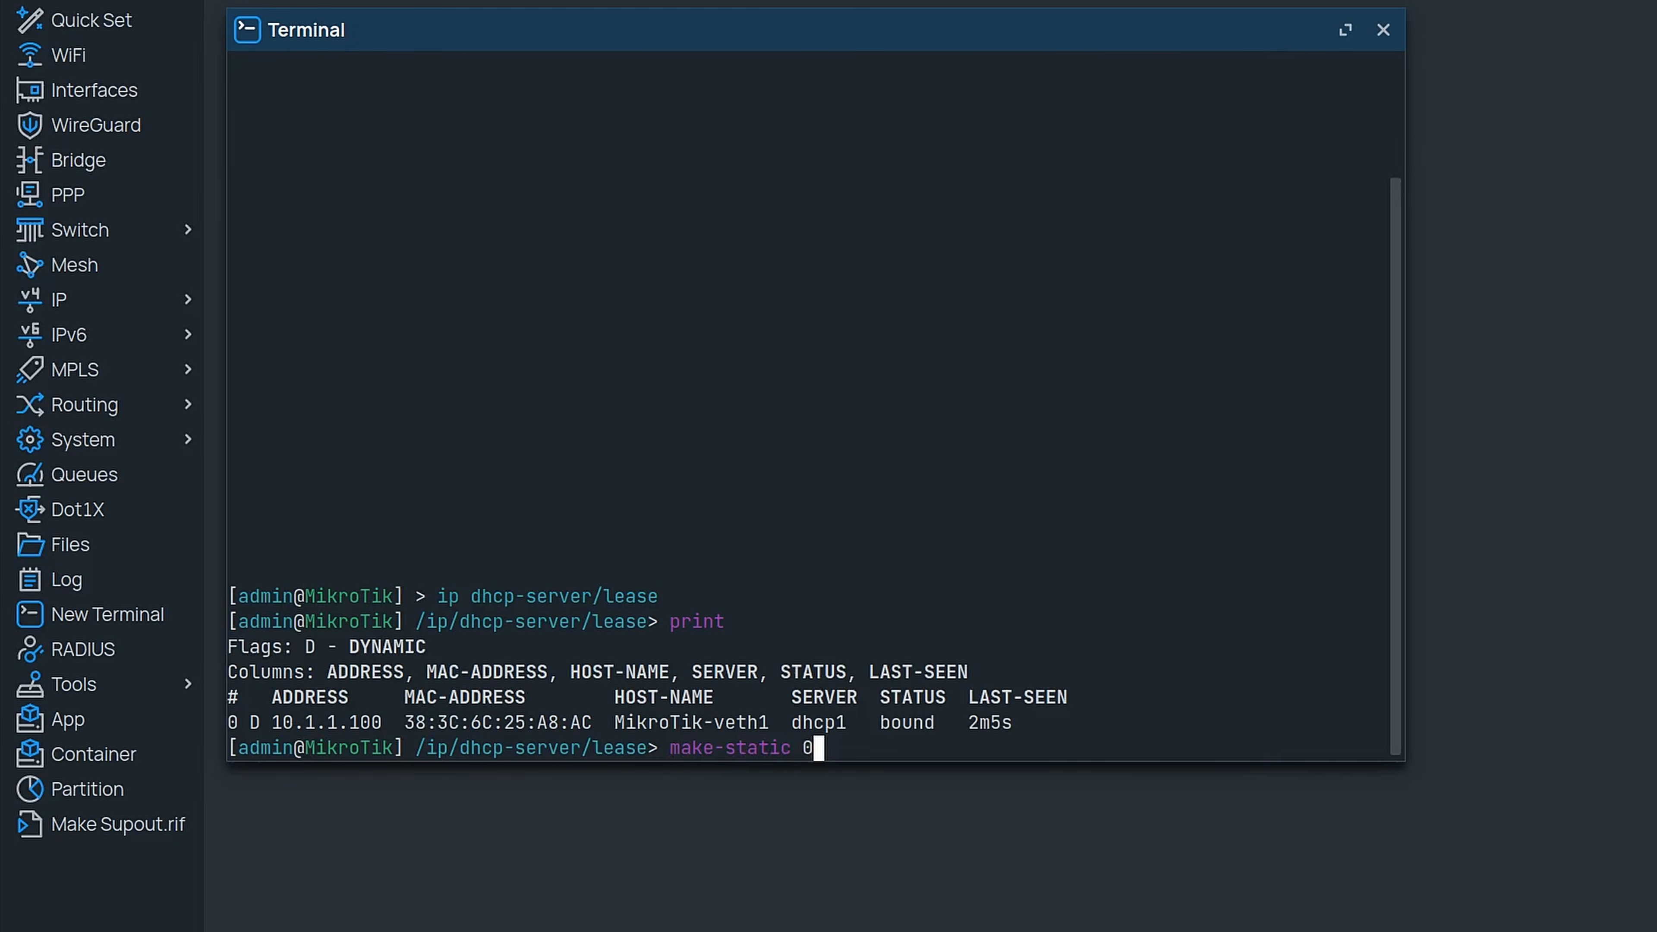
key("Return")
type("print")
key("Return")
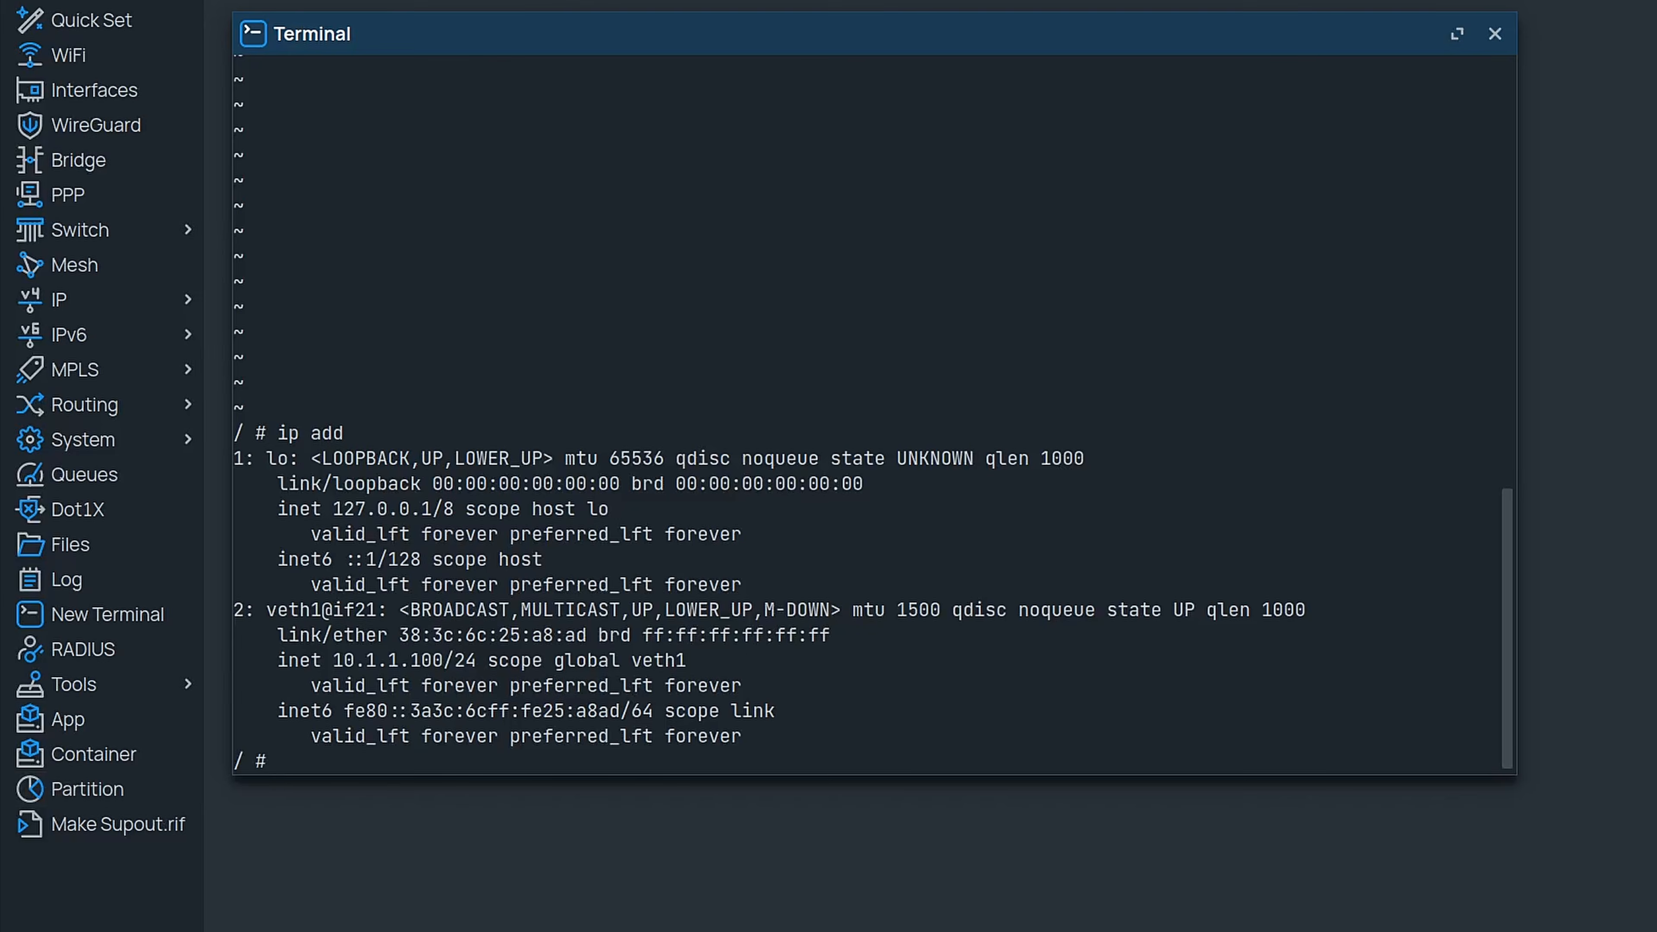
Run tor in the container's shell
type("tor")
key("Return")
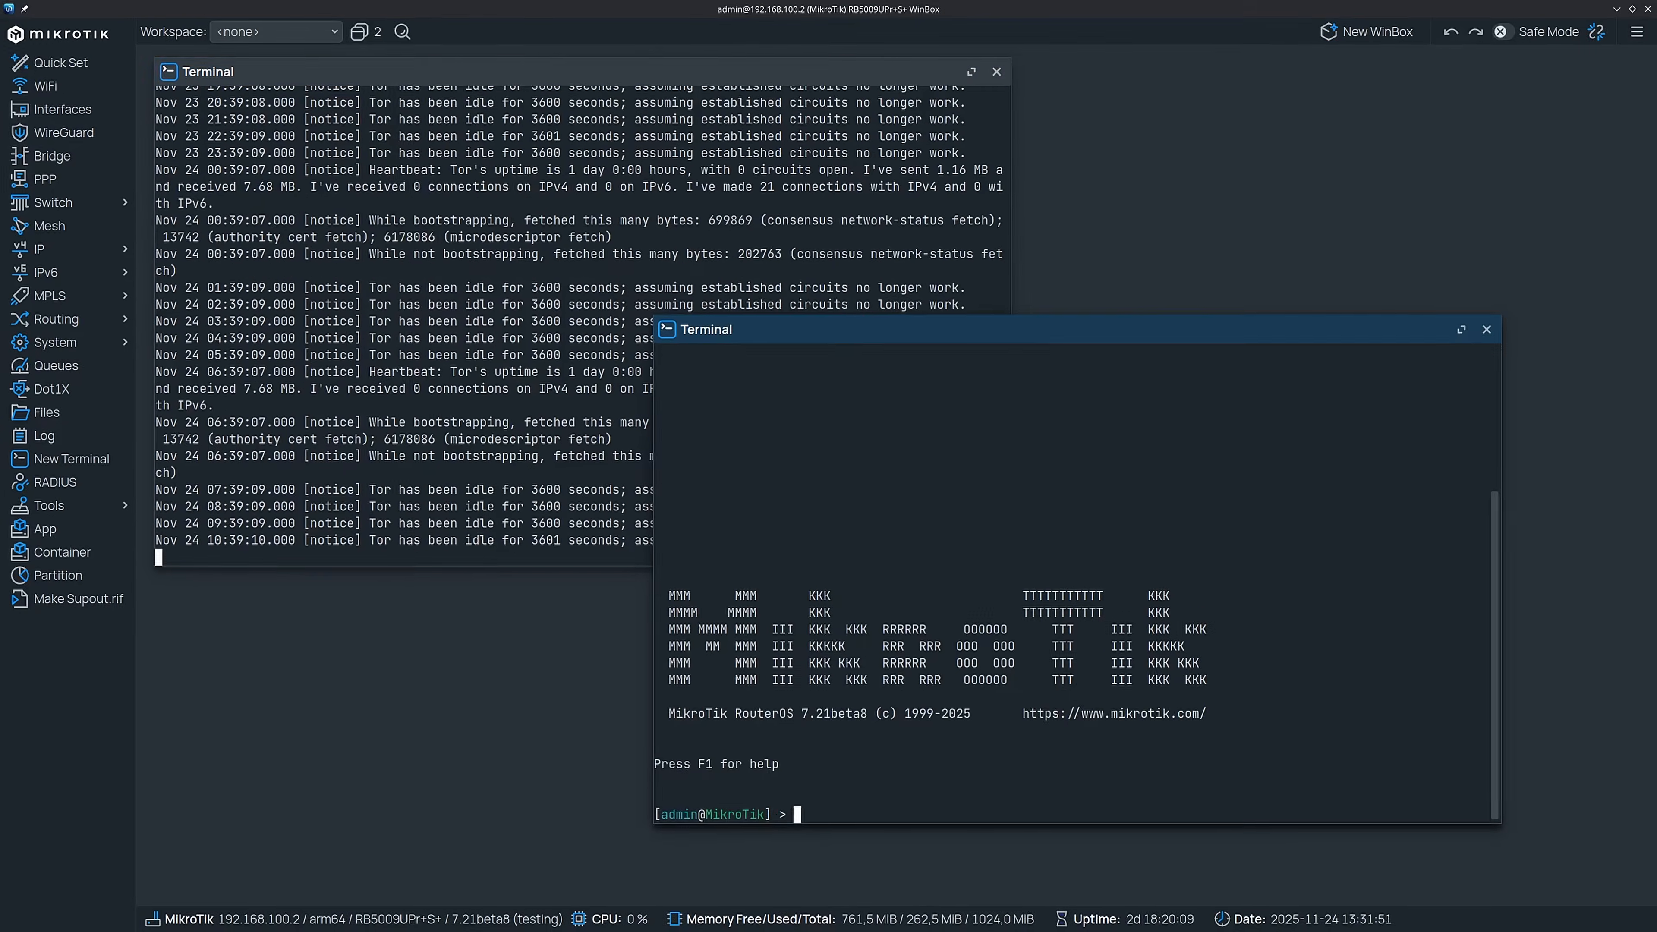
Add an enabled socksify entry named tor with SOCKS5 server 10.1.1.100 and port 9050, and list the entries
type("ip so")
type("cksify/")
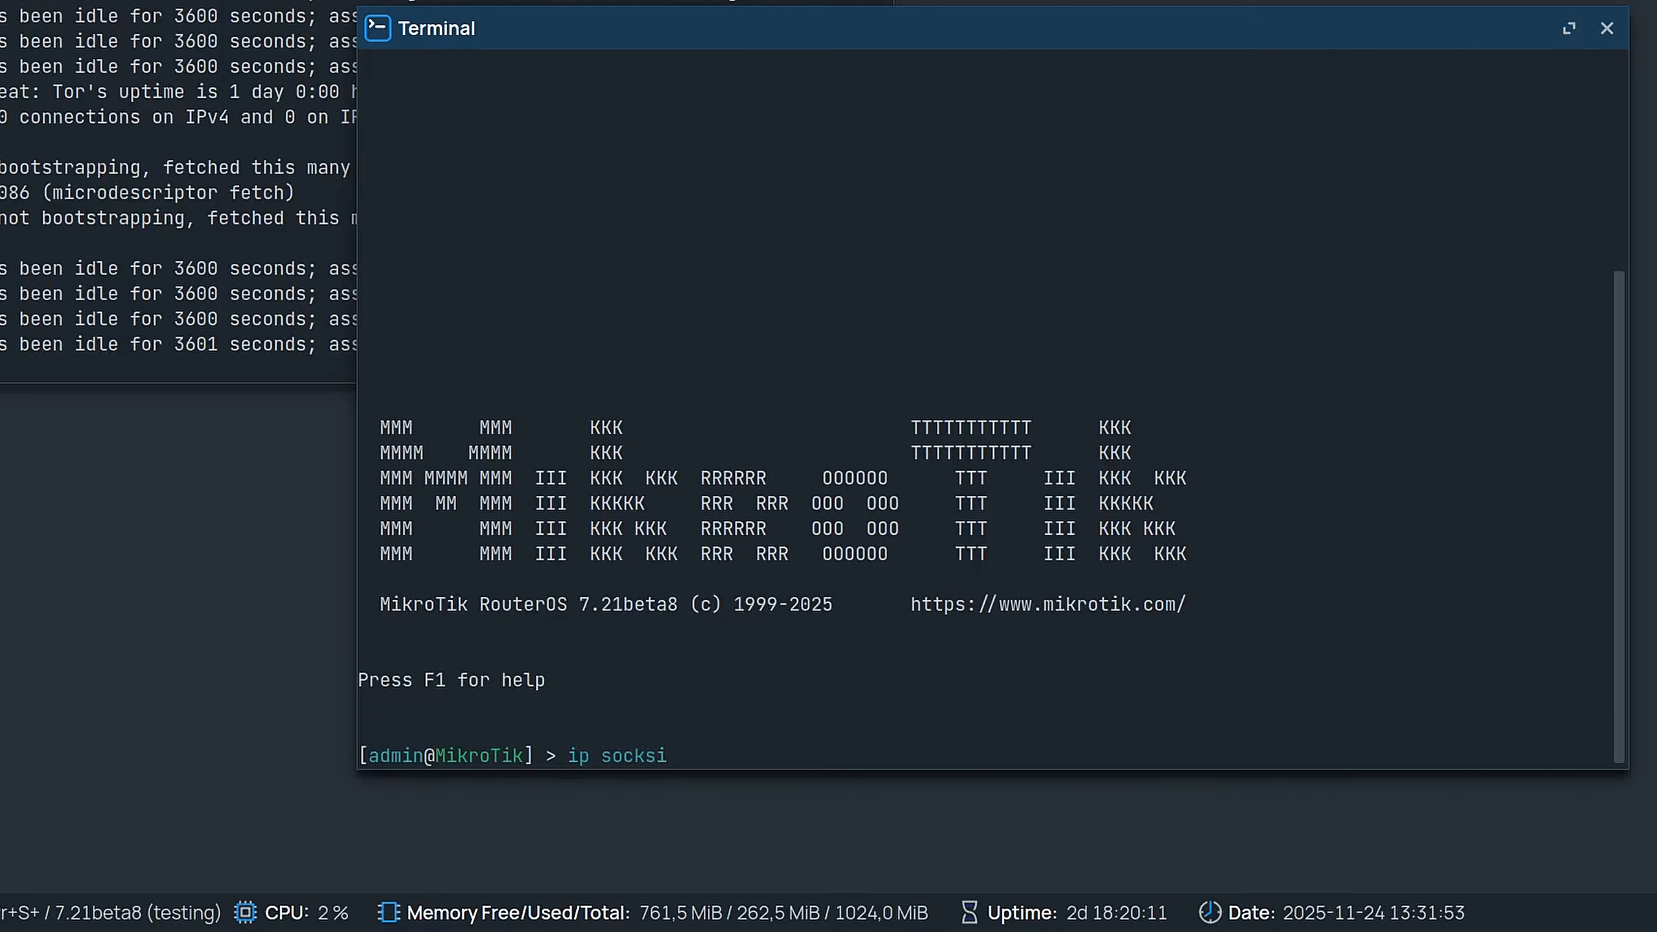
key("Return")
type("add name=tor soc")
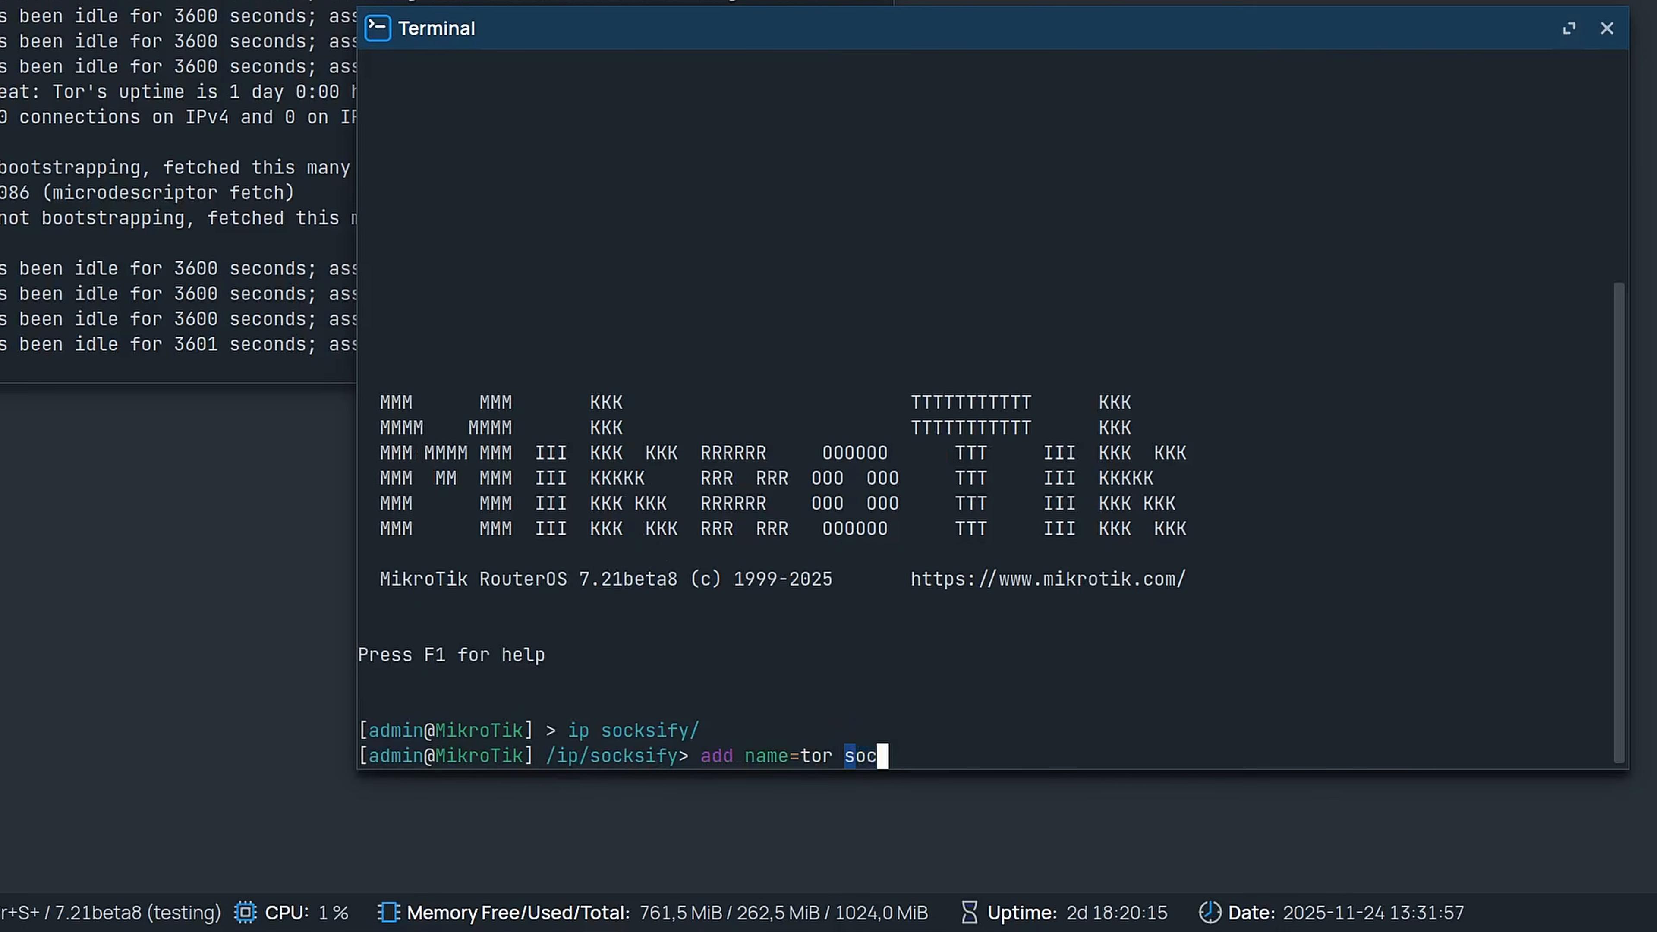
type("ks5-port=")
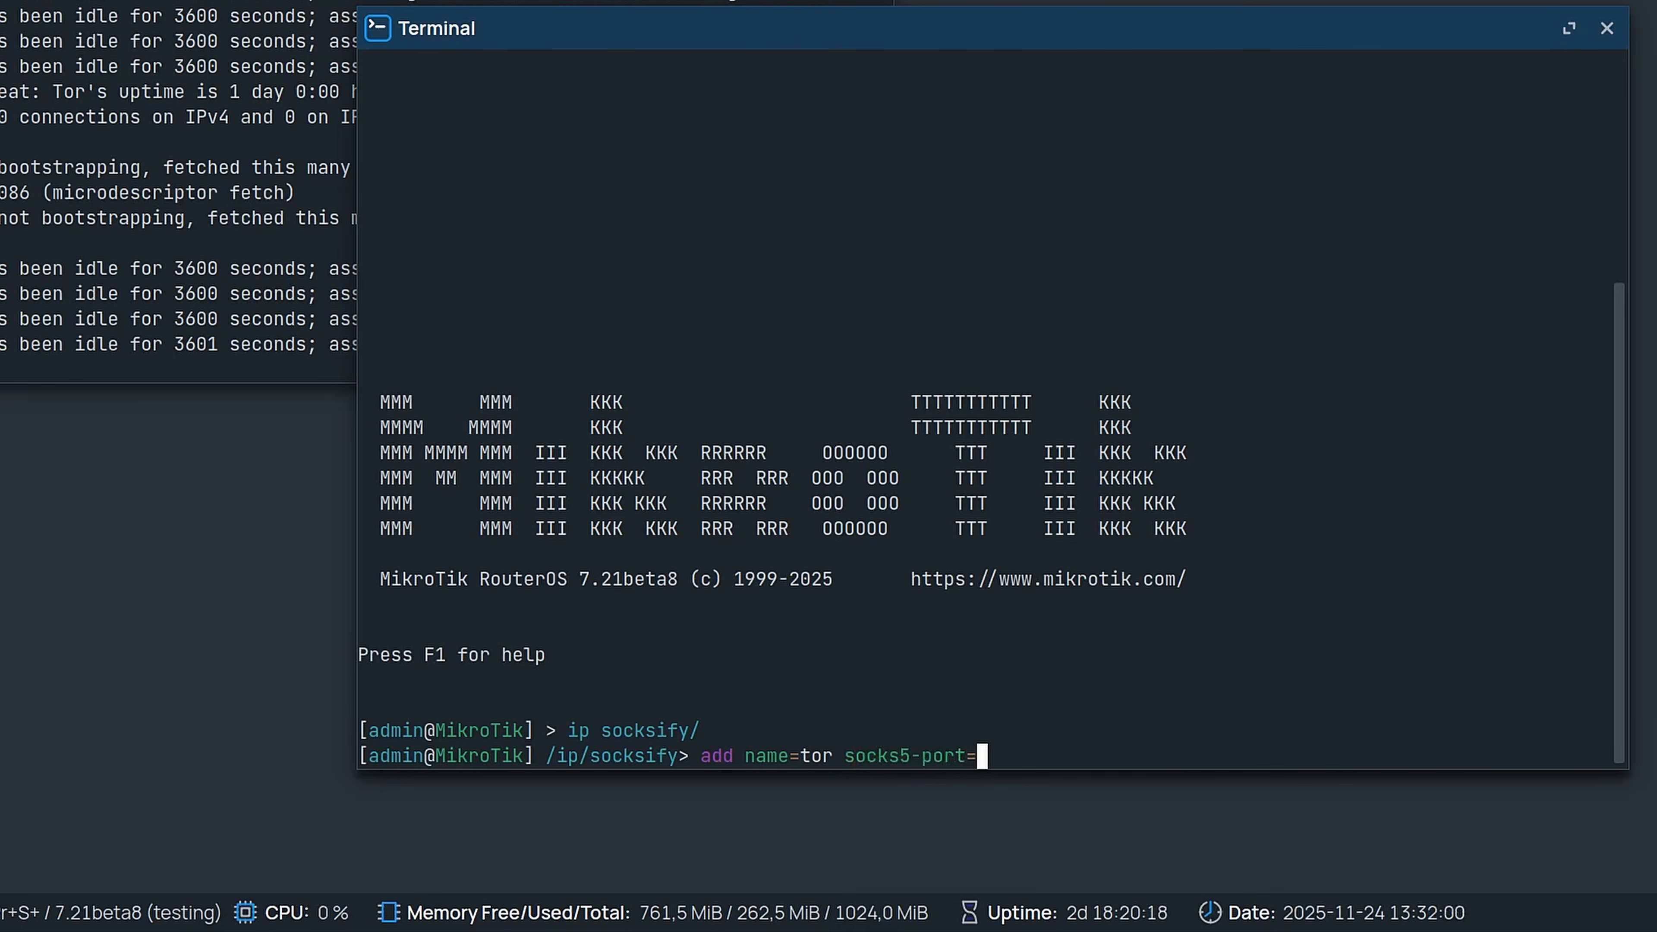
type("9050 socks5-ser")
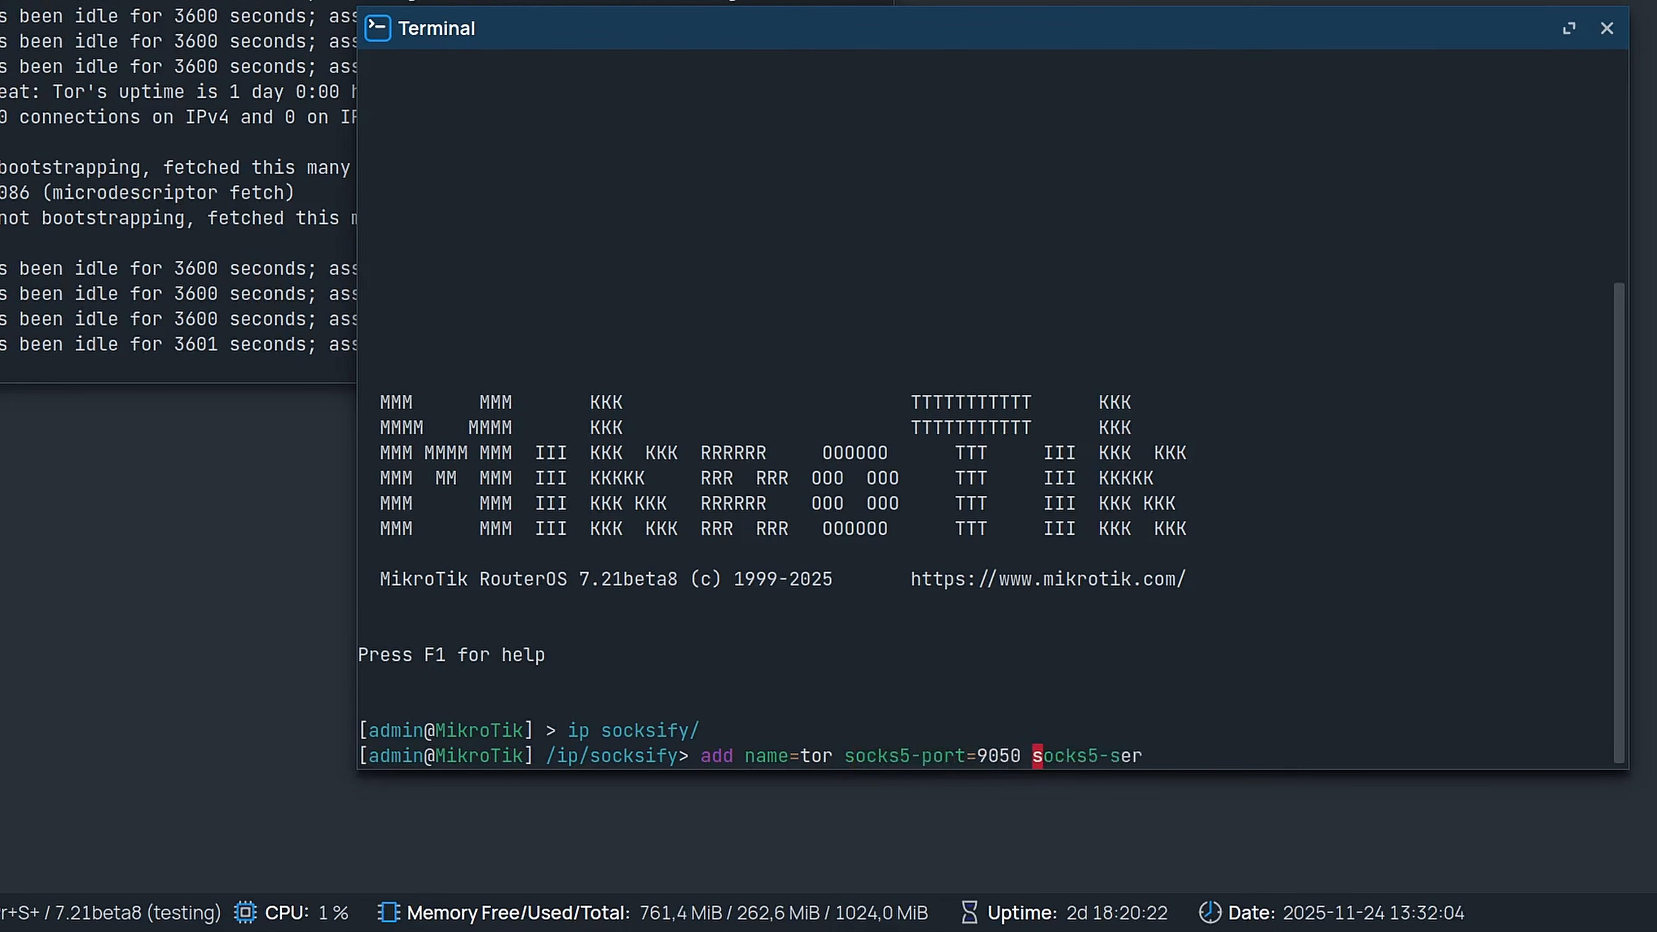
type("ver=10.1.1.100 disabled")
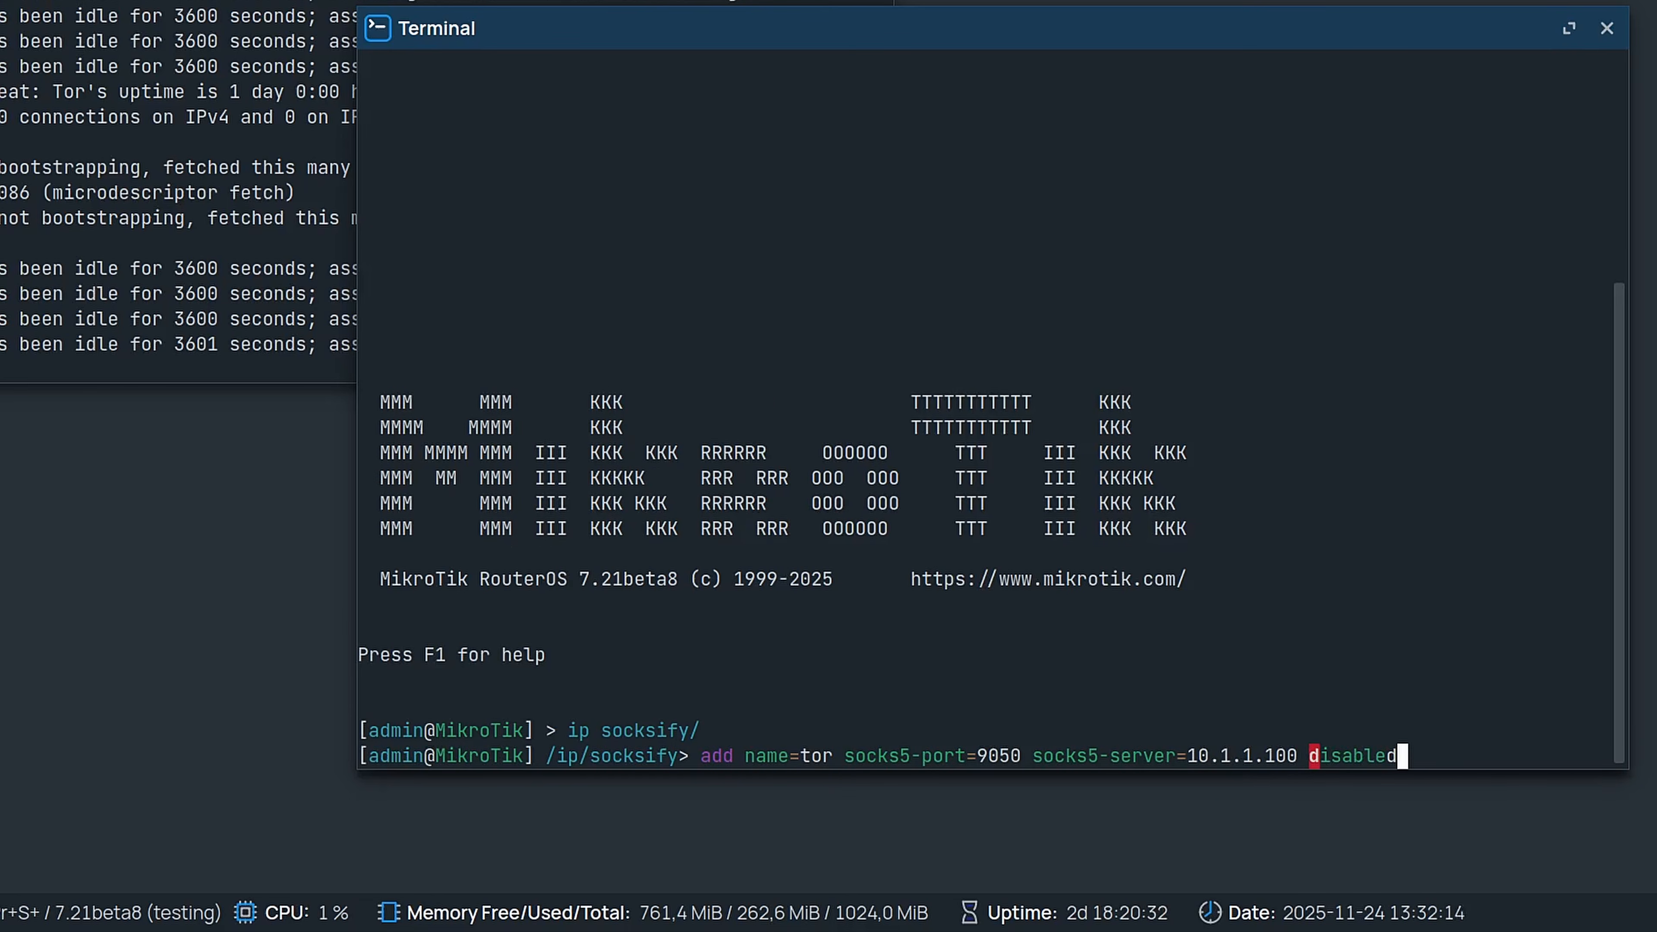
key("Tab")
key("Tab")
type("no")
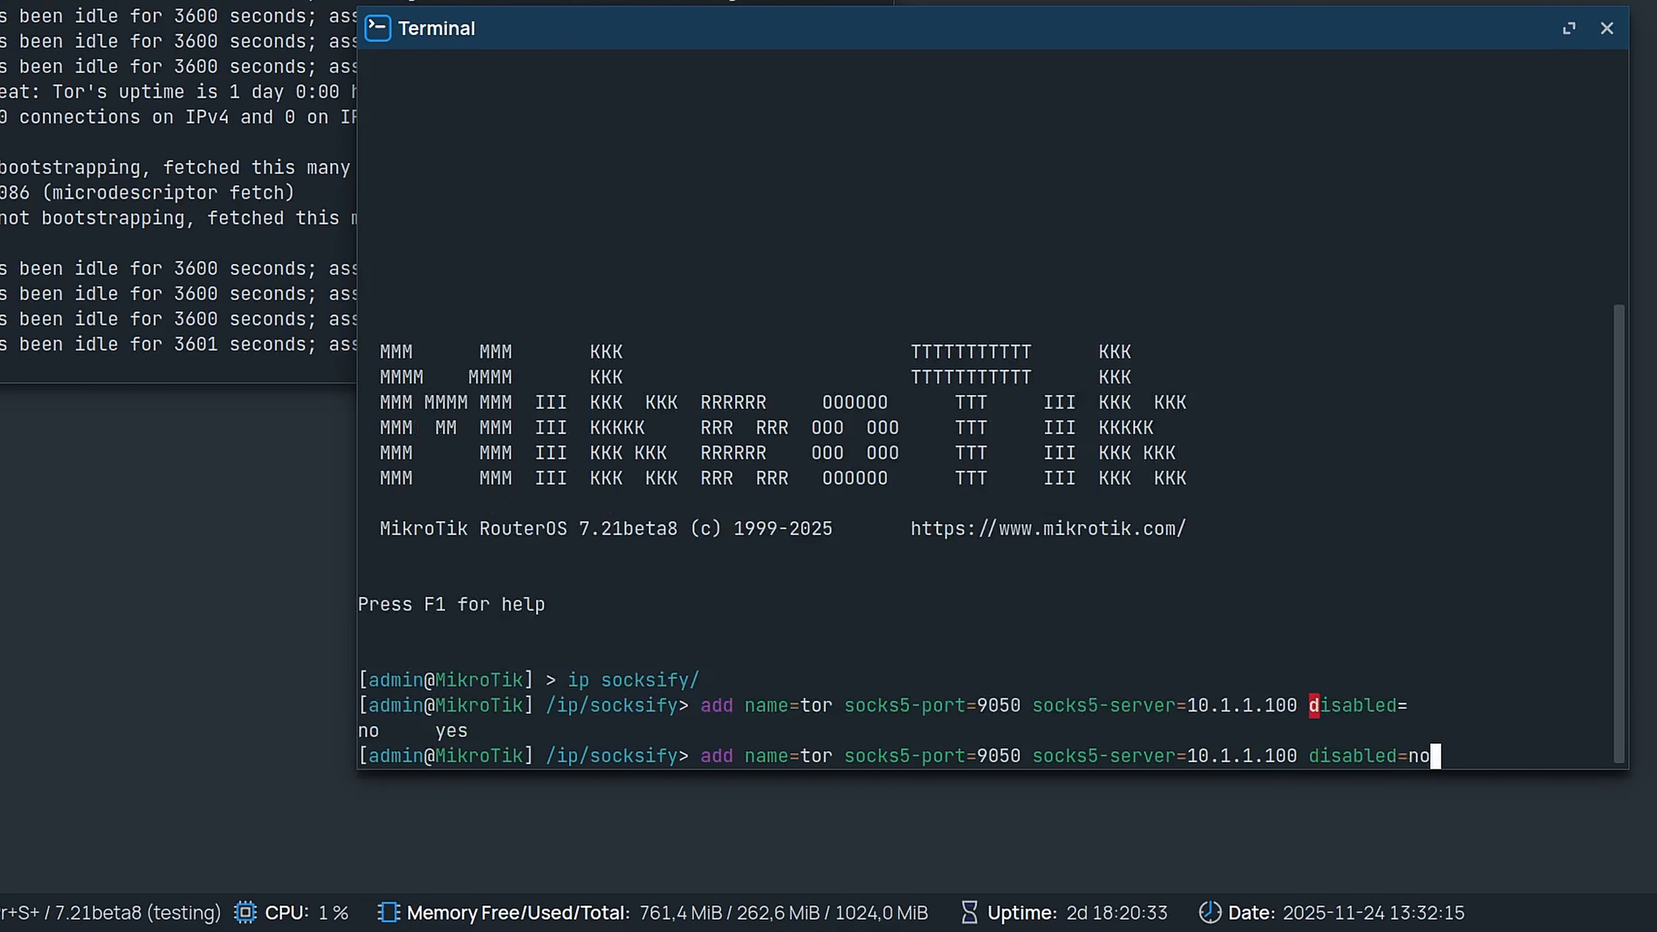
key("Return")
type("print")
key("Return")
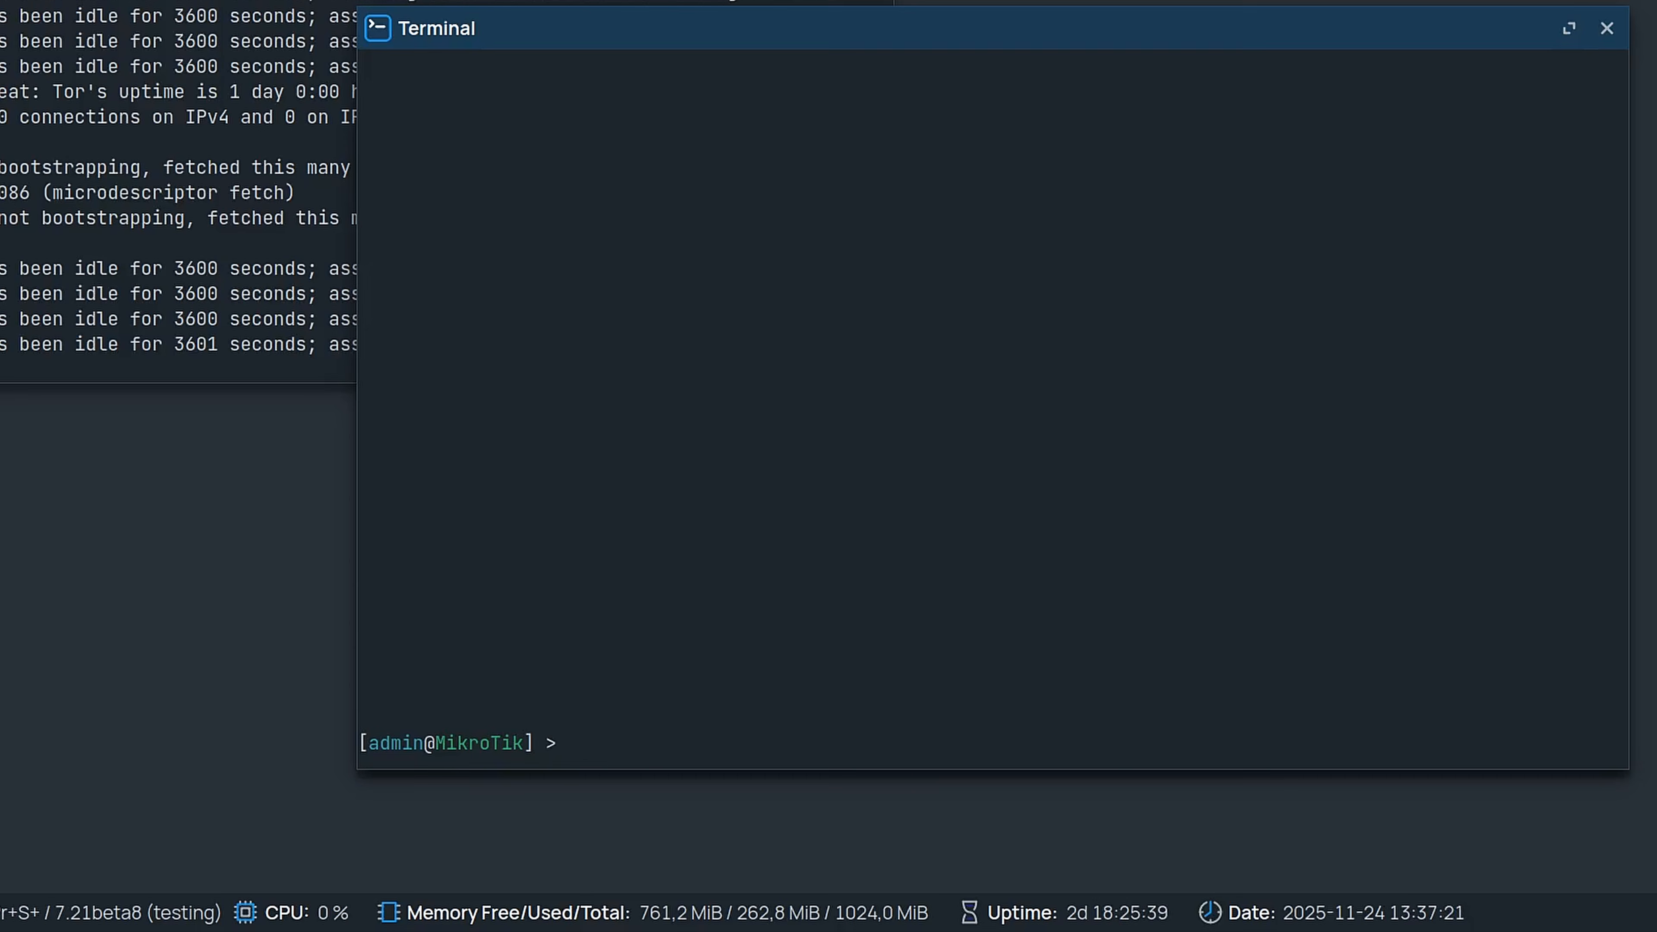
List the router's existing firewall NAT rules
type("ip firewall nat")
key("Return")
type("print")
key("Return")
Add a dstnat NAT rule with action accept, protocol tcp and source address 10.1.1.100
type("add chain=dstnat acti")
key("Tab")
key("Tab")
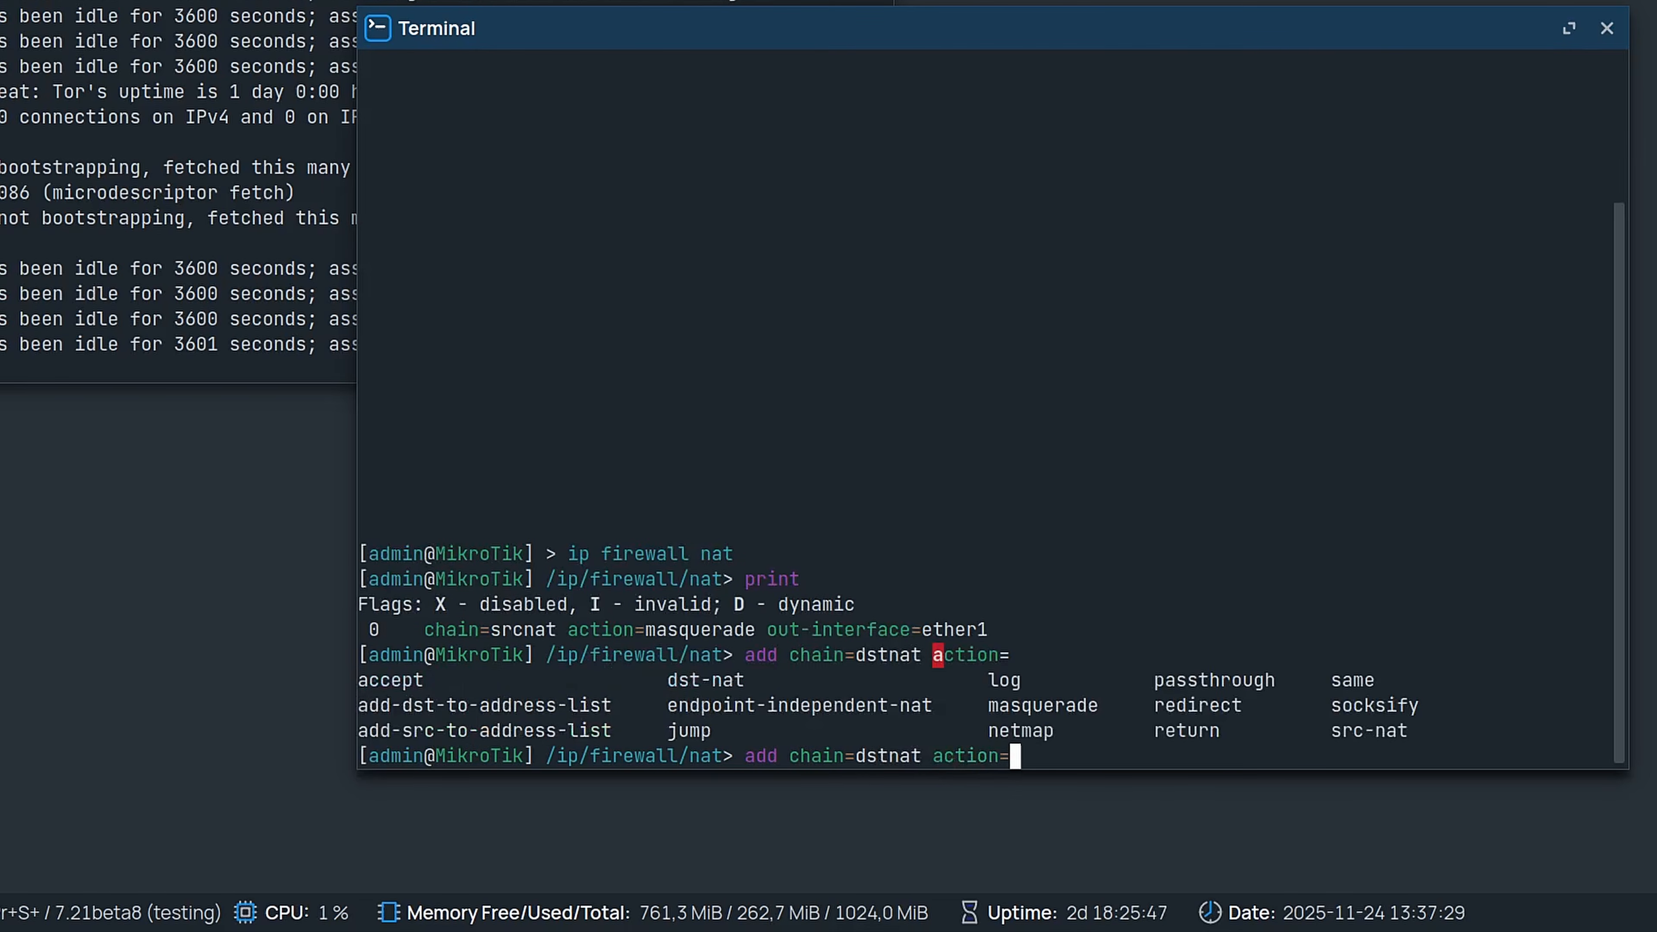
type("accept pro")
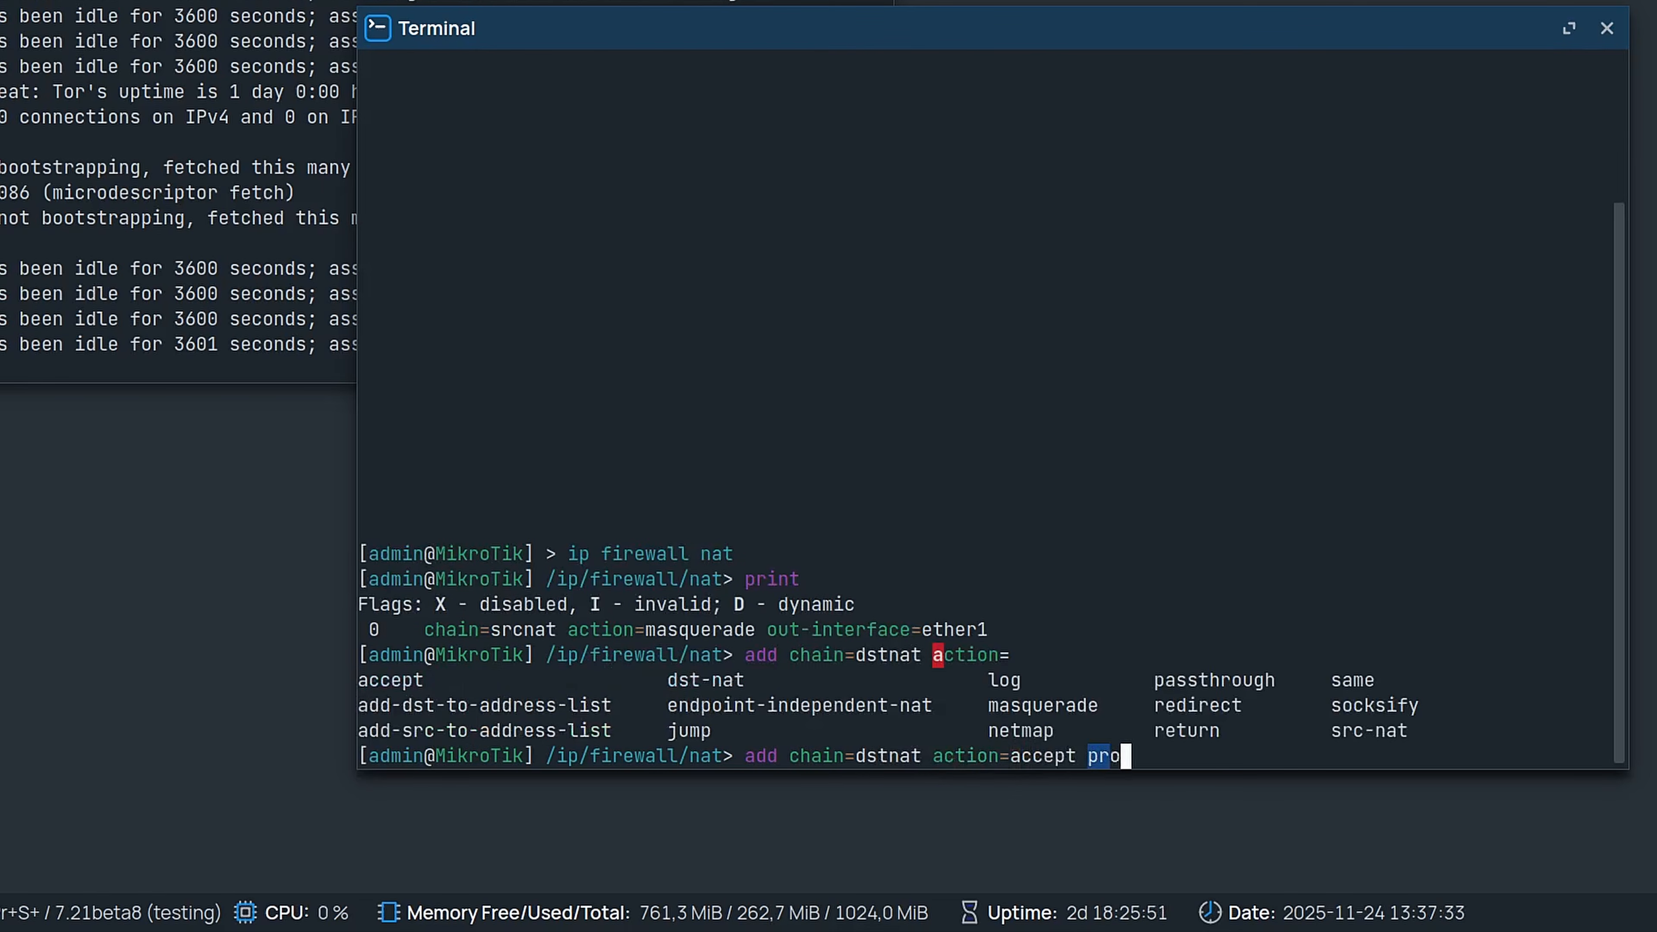
type("tocol=tcp src-")
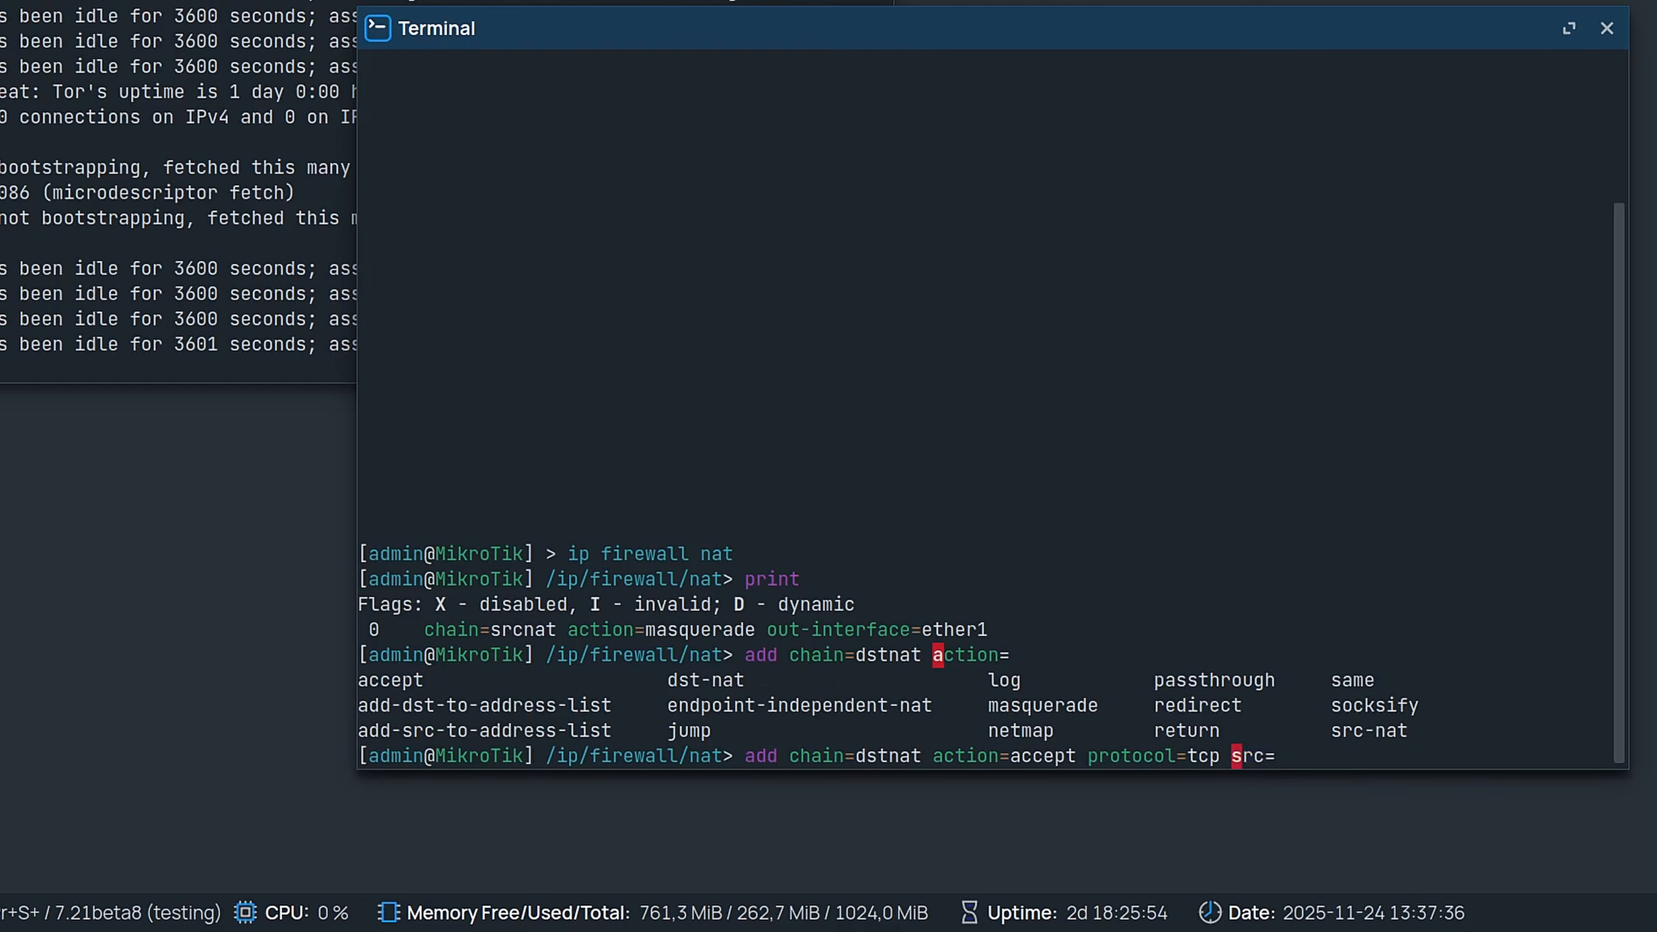
type("address=1")
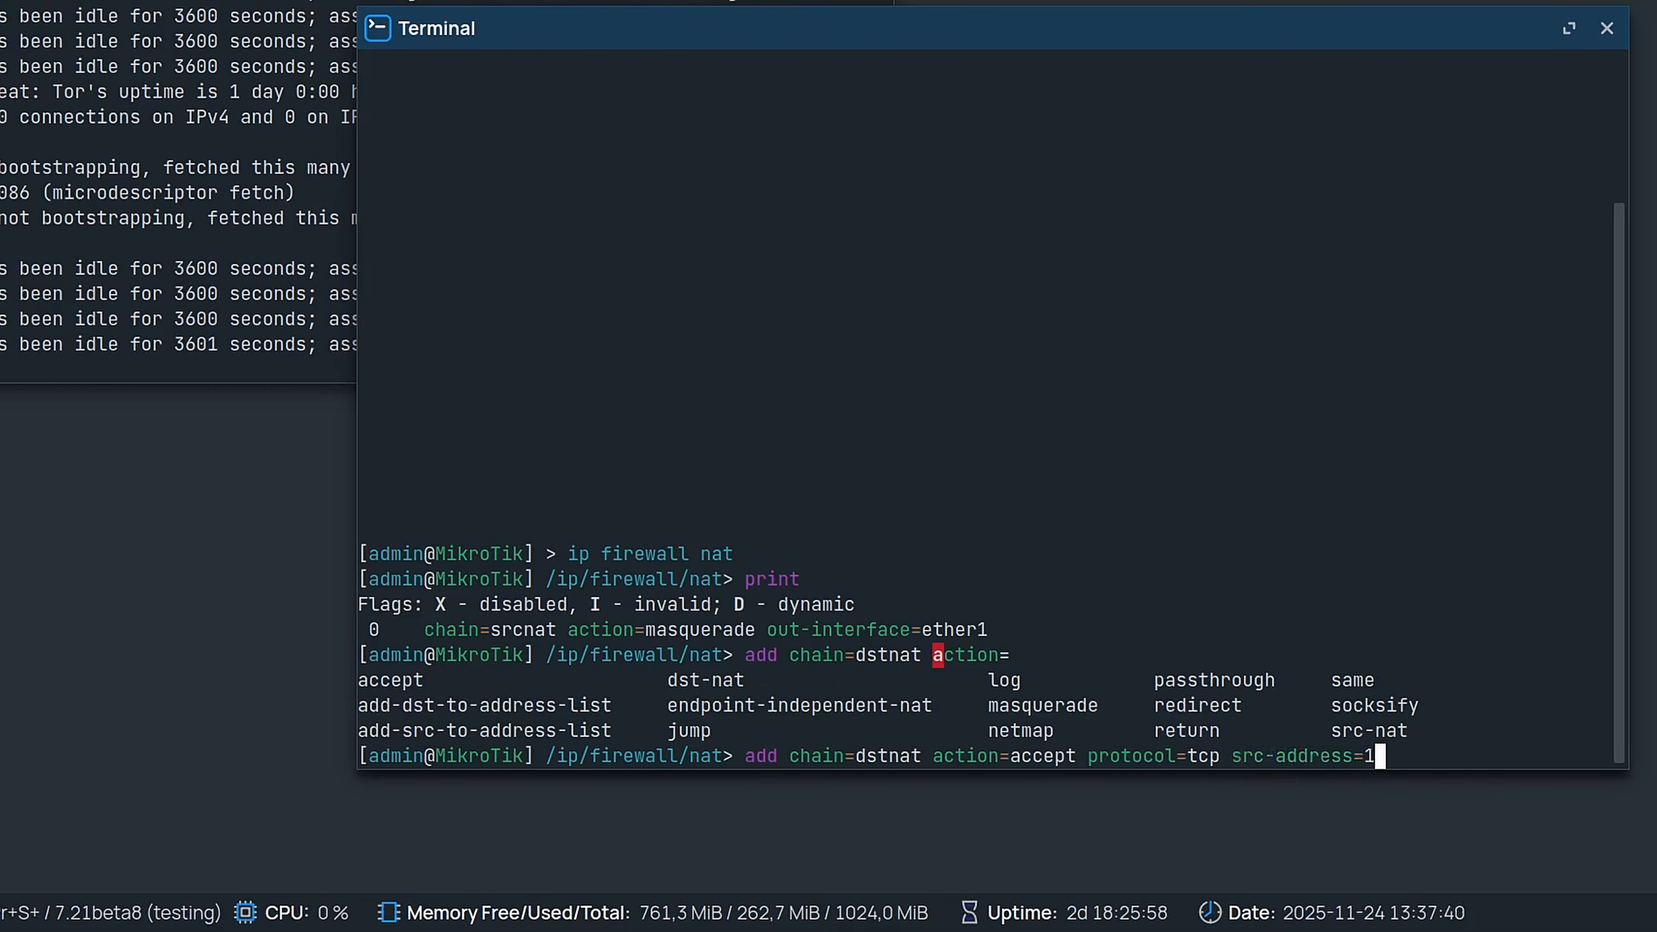
type("0.1.1.100")
key("Return")
Add a dstnat NAT rule with action socksify, protocol tcp, socksify service tor and source address 10.1.1.0/24
type("add chain")
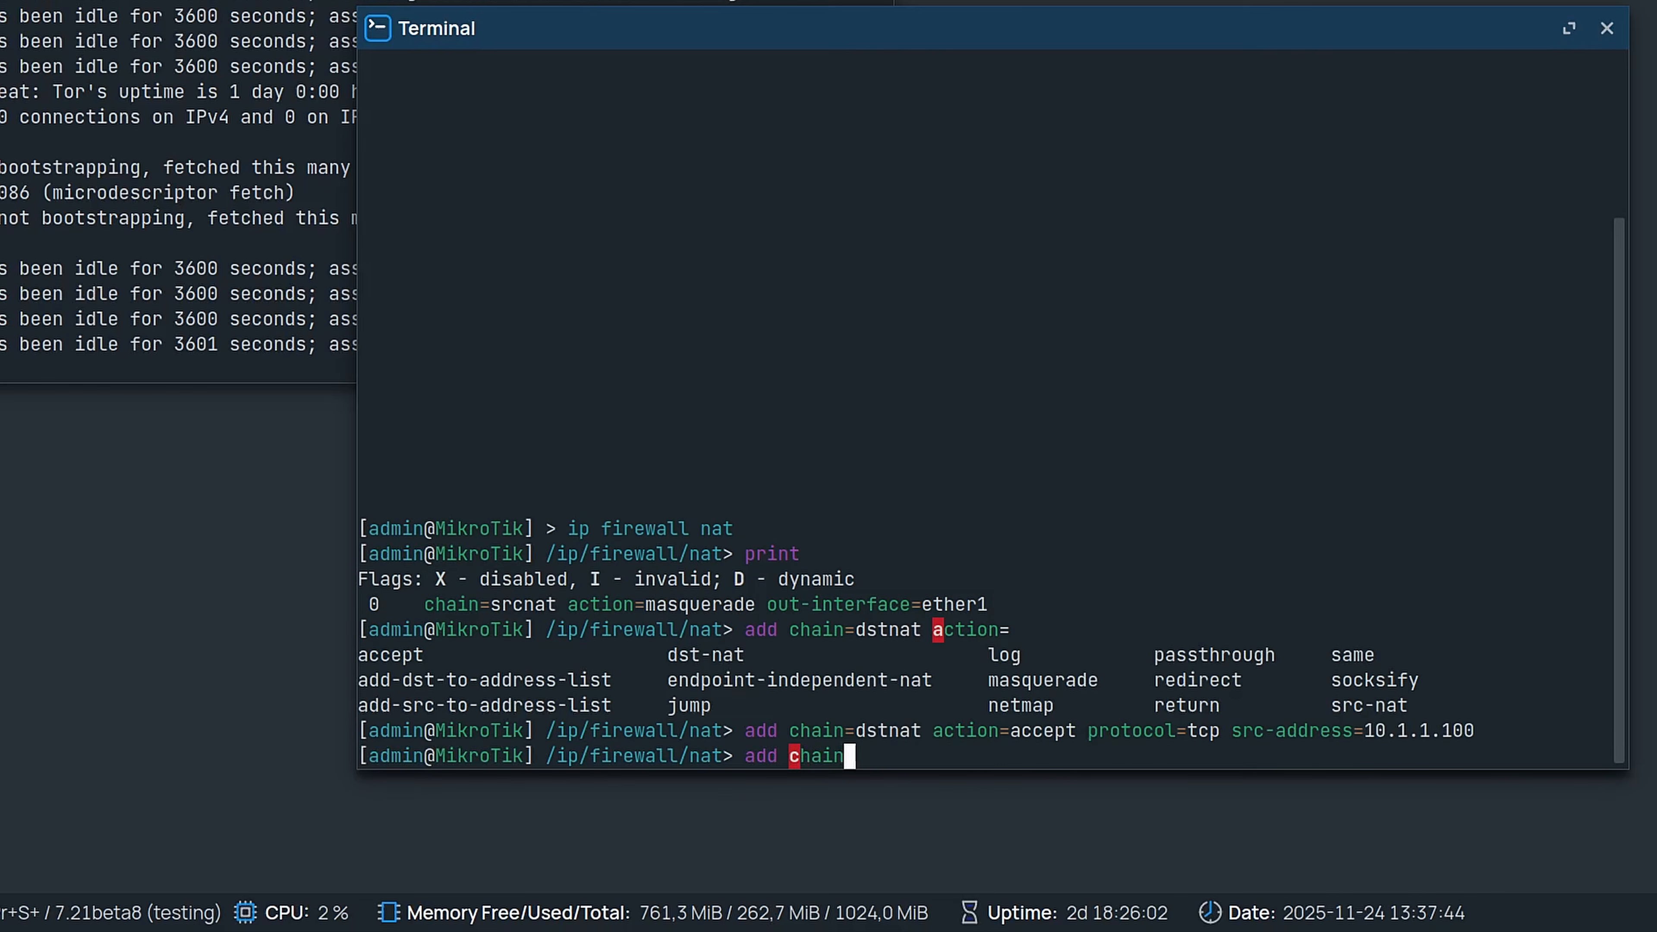
type("=dstnat action=socksify ")
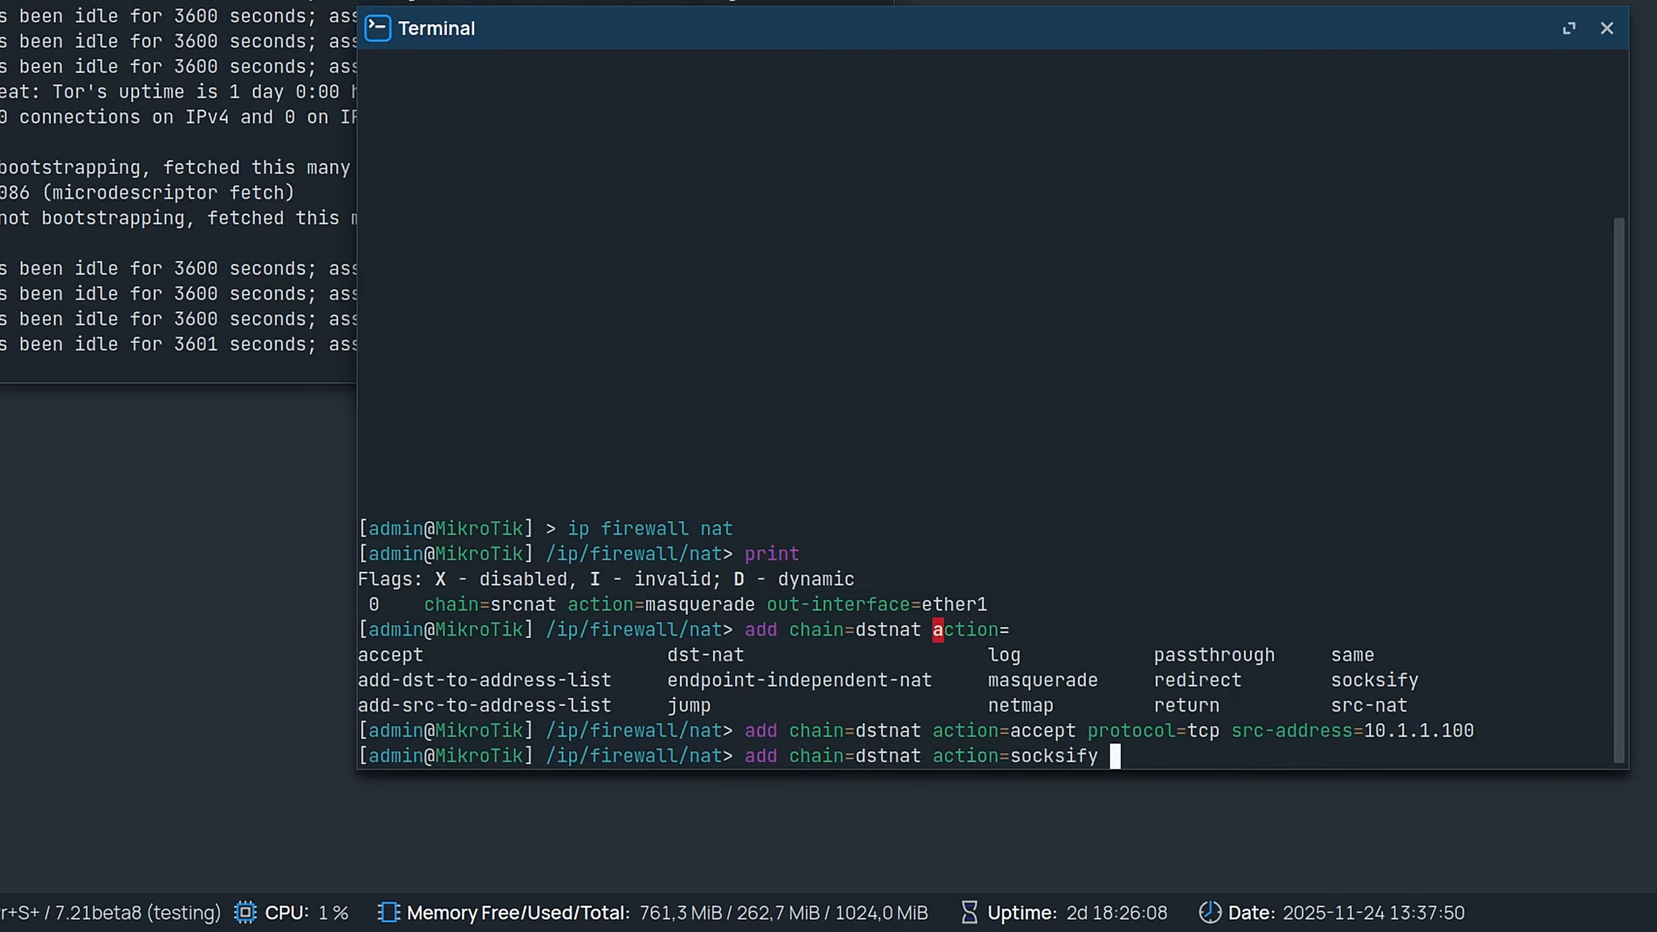
type("protocol=tcp socksi")
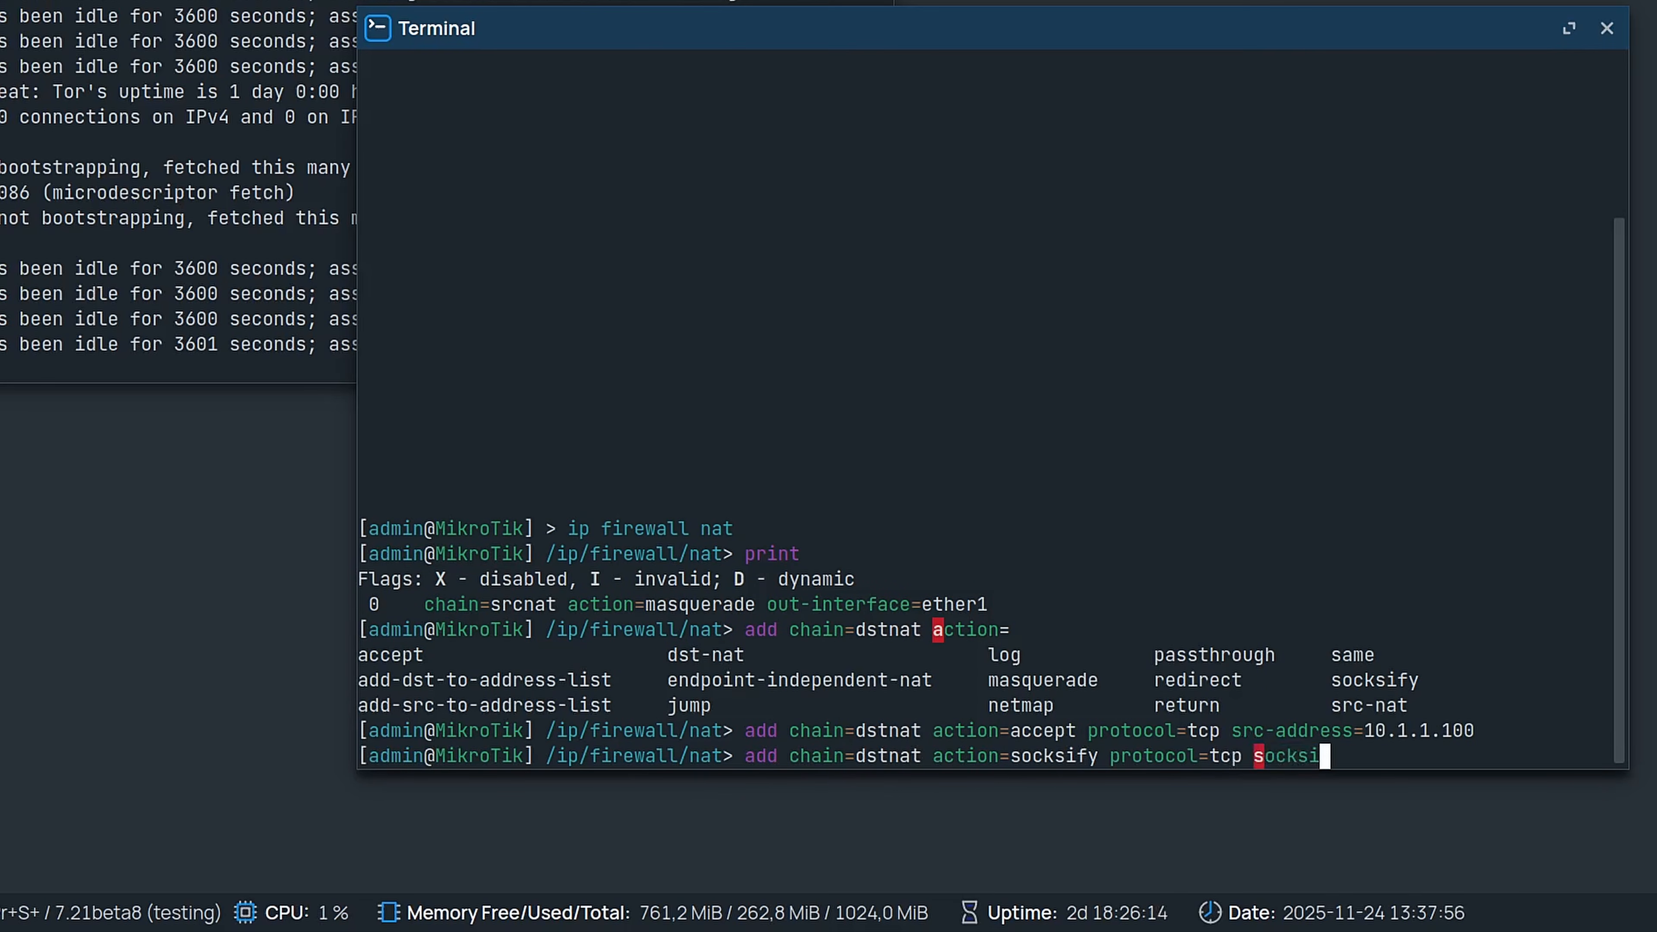
type("fy-service=tor src-address=")
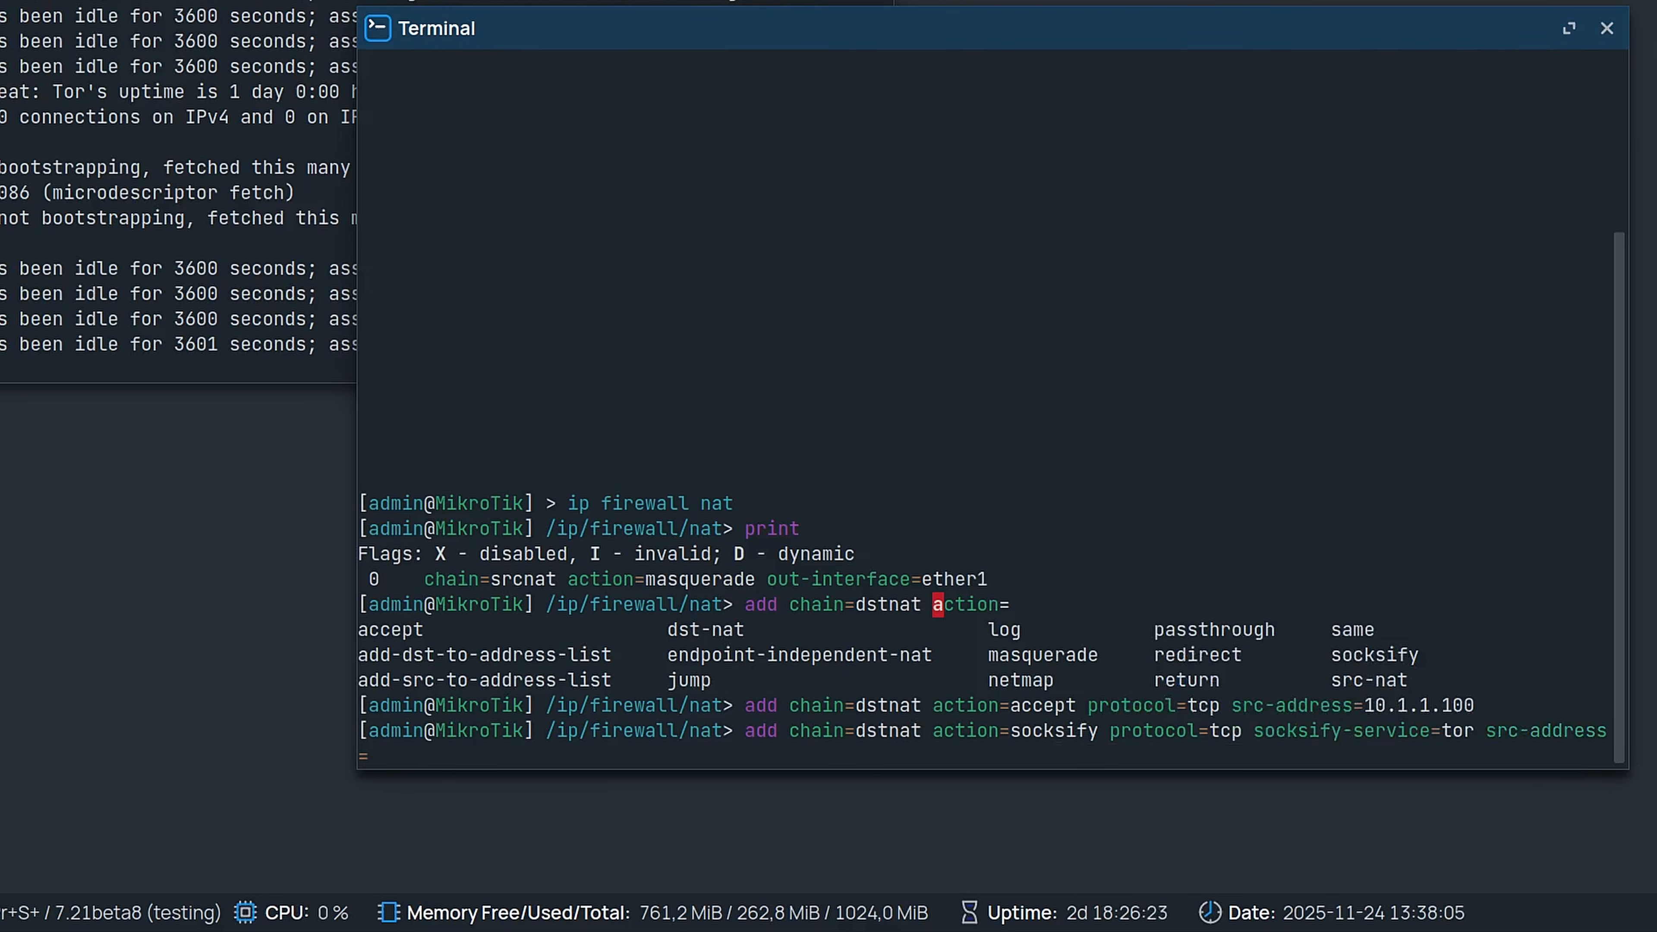
type("10.1.1.0/24")
key("Return")
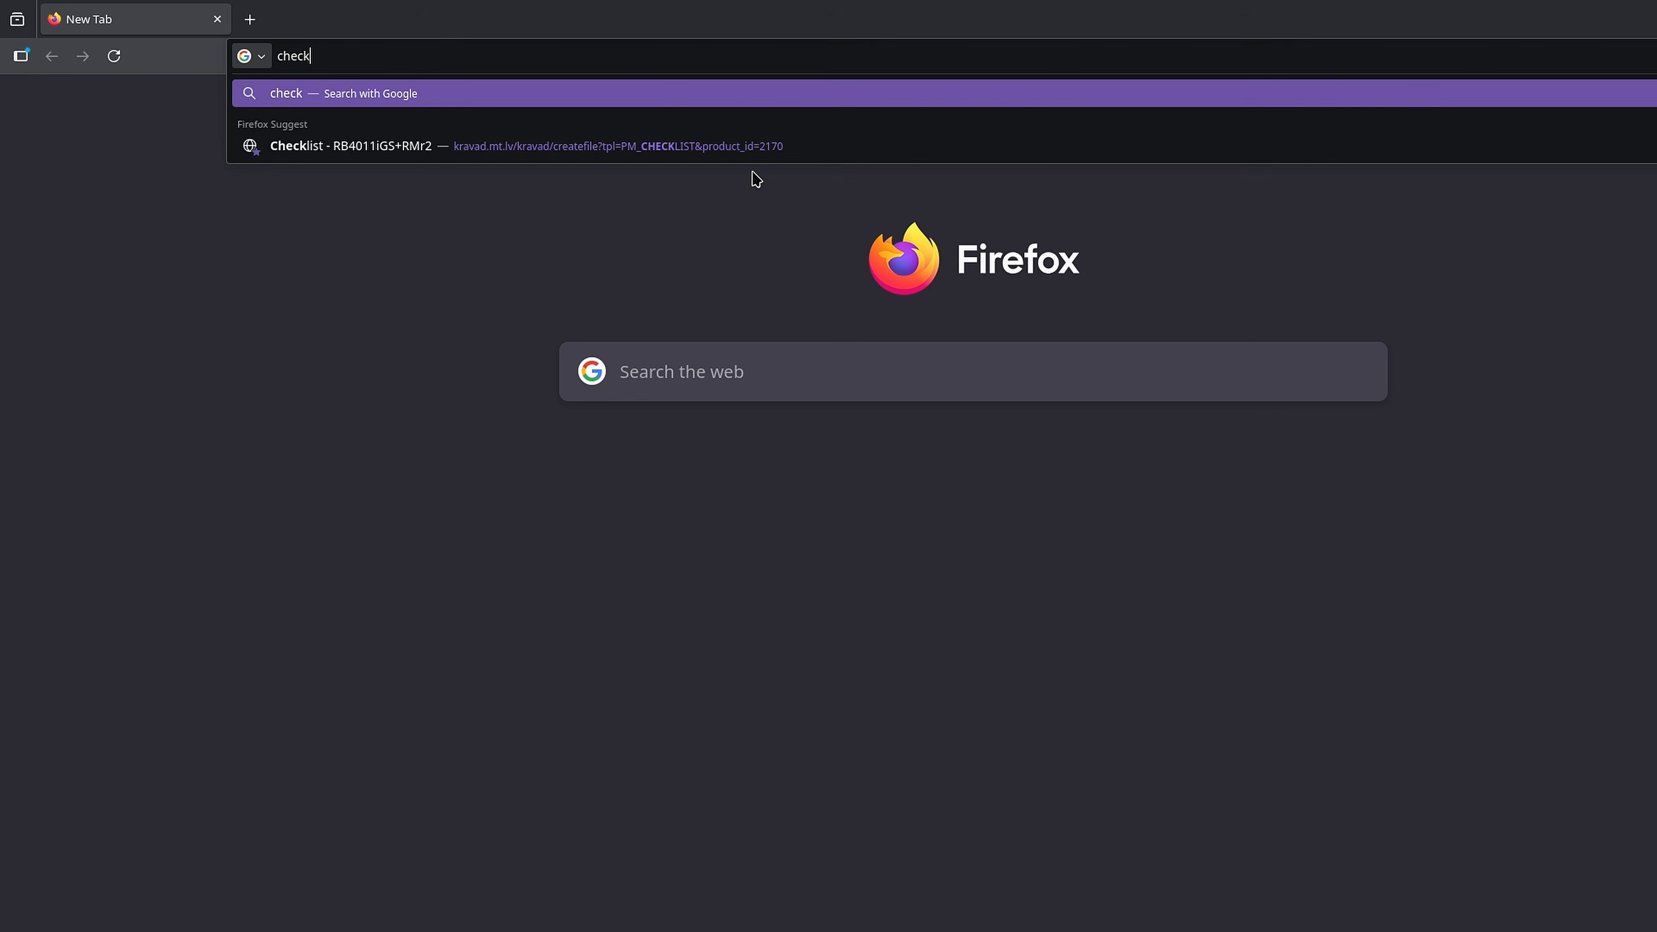
Switch to Firefox and open check.torproject.org to test the Tor connection
type(".torproject.org")
key("Return")
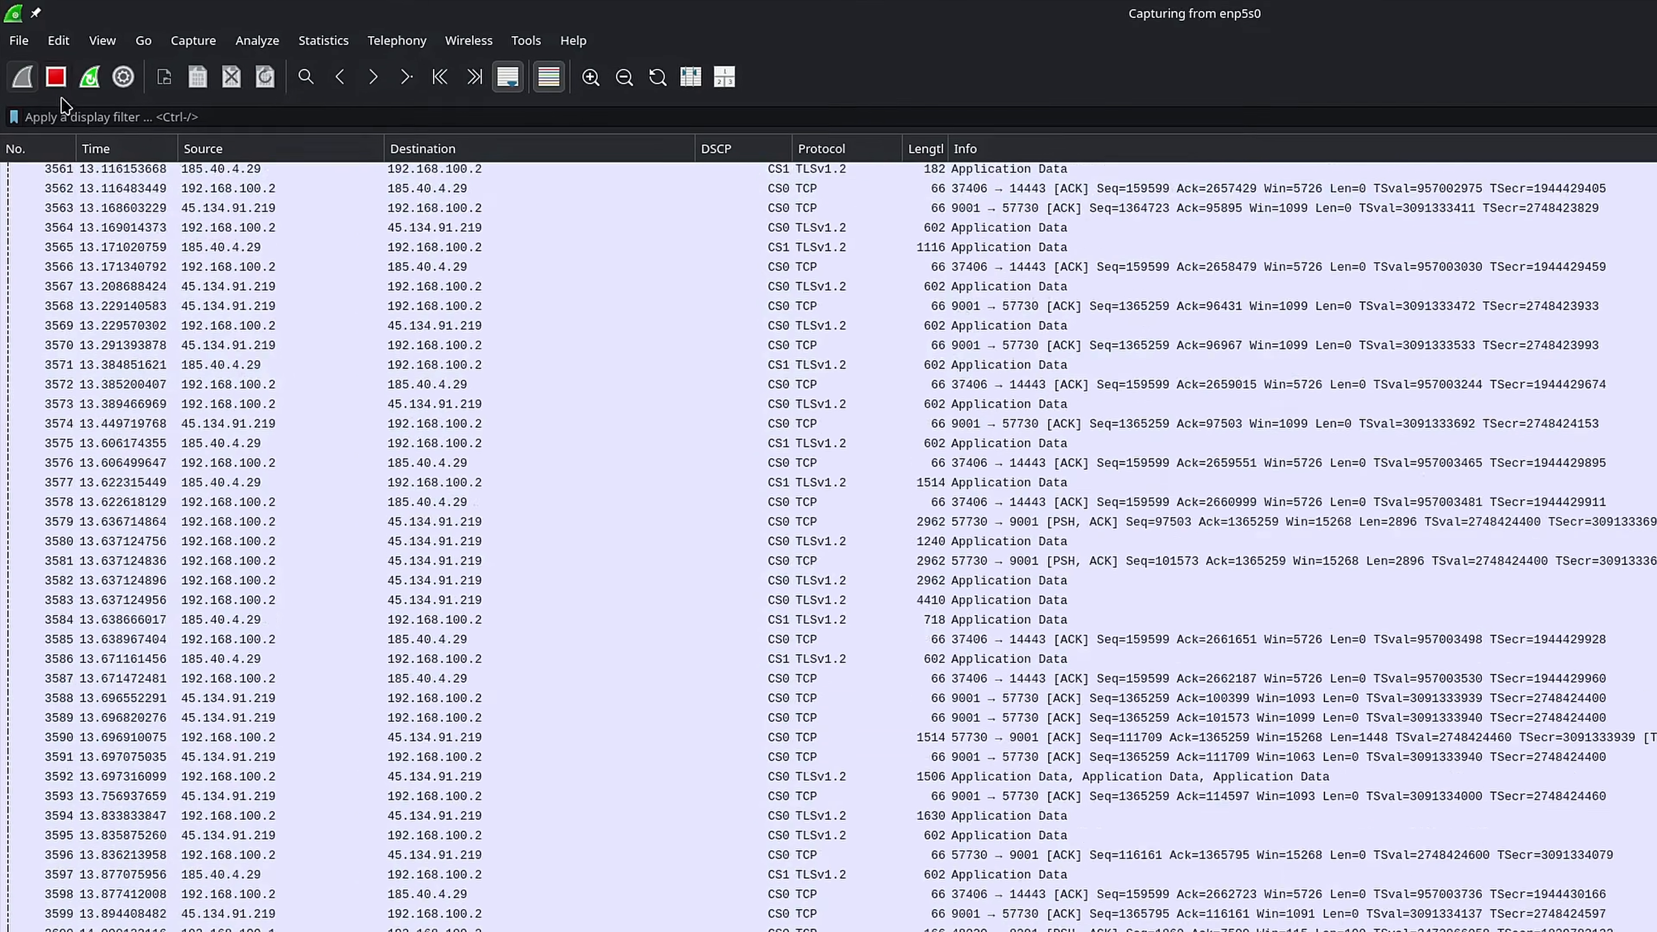
Switch to Wireshark, stop the capture on enp5s0 and filter the packets by dns
left_click(39, 53)
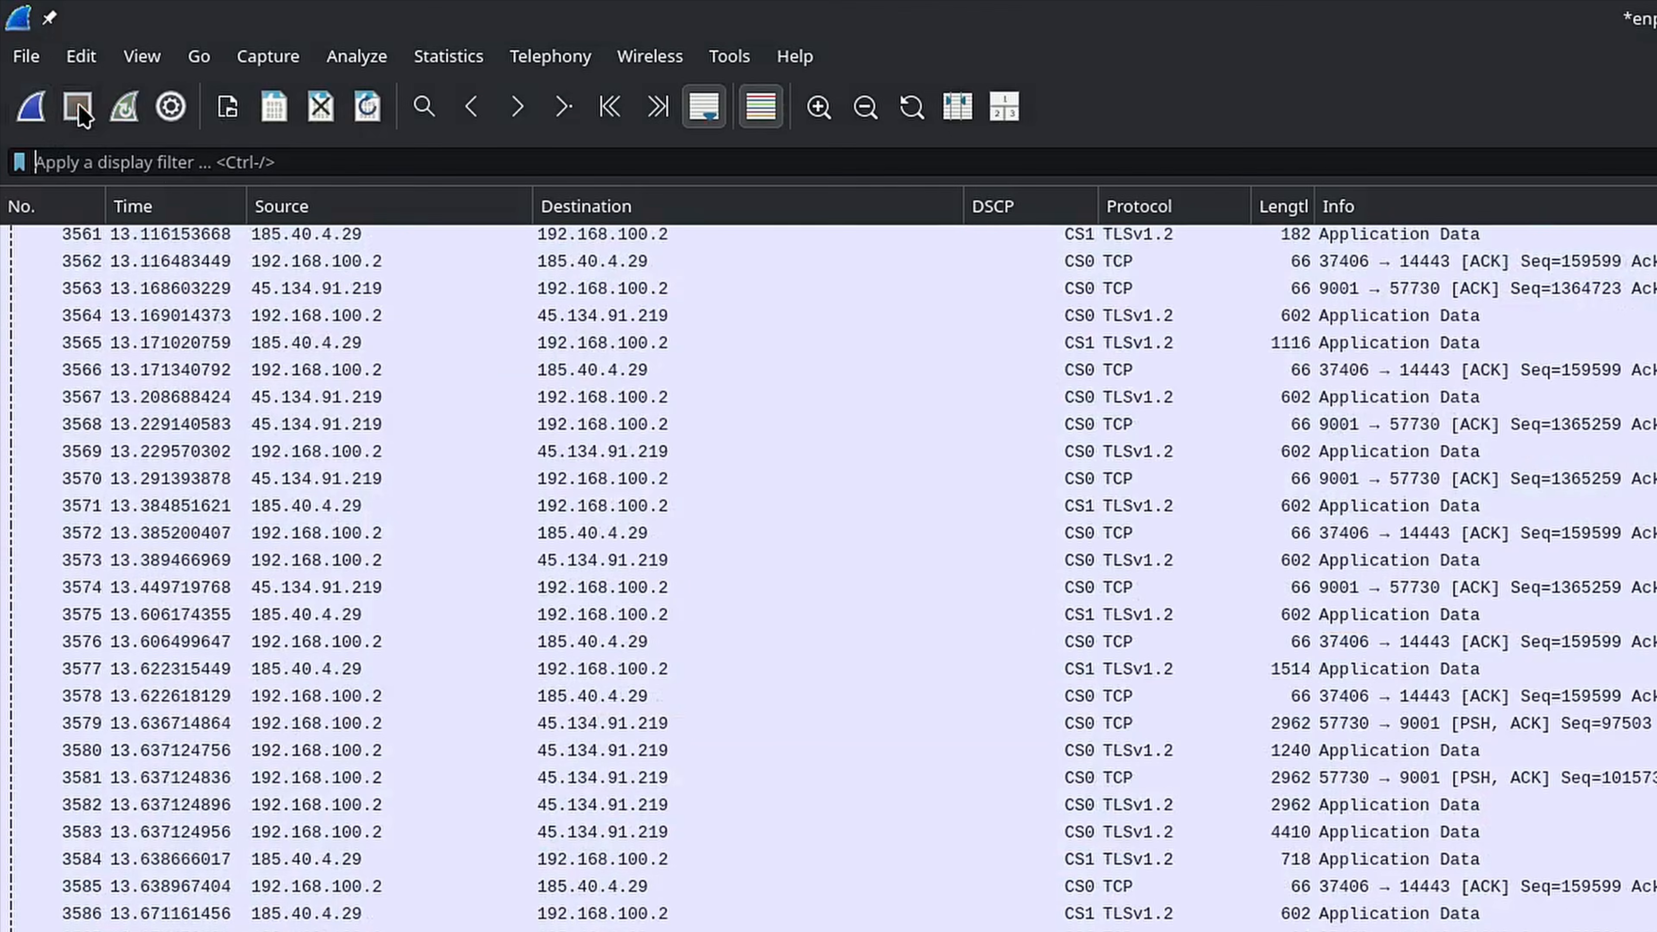
type("dns")
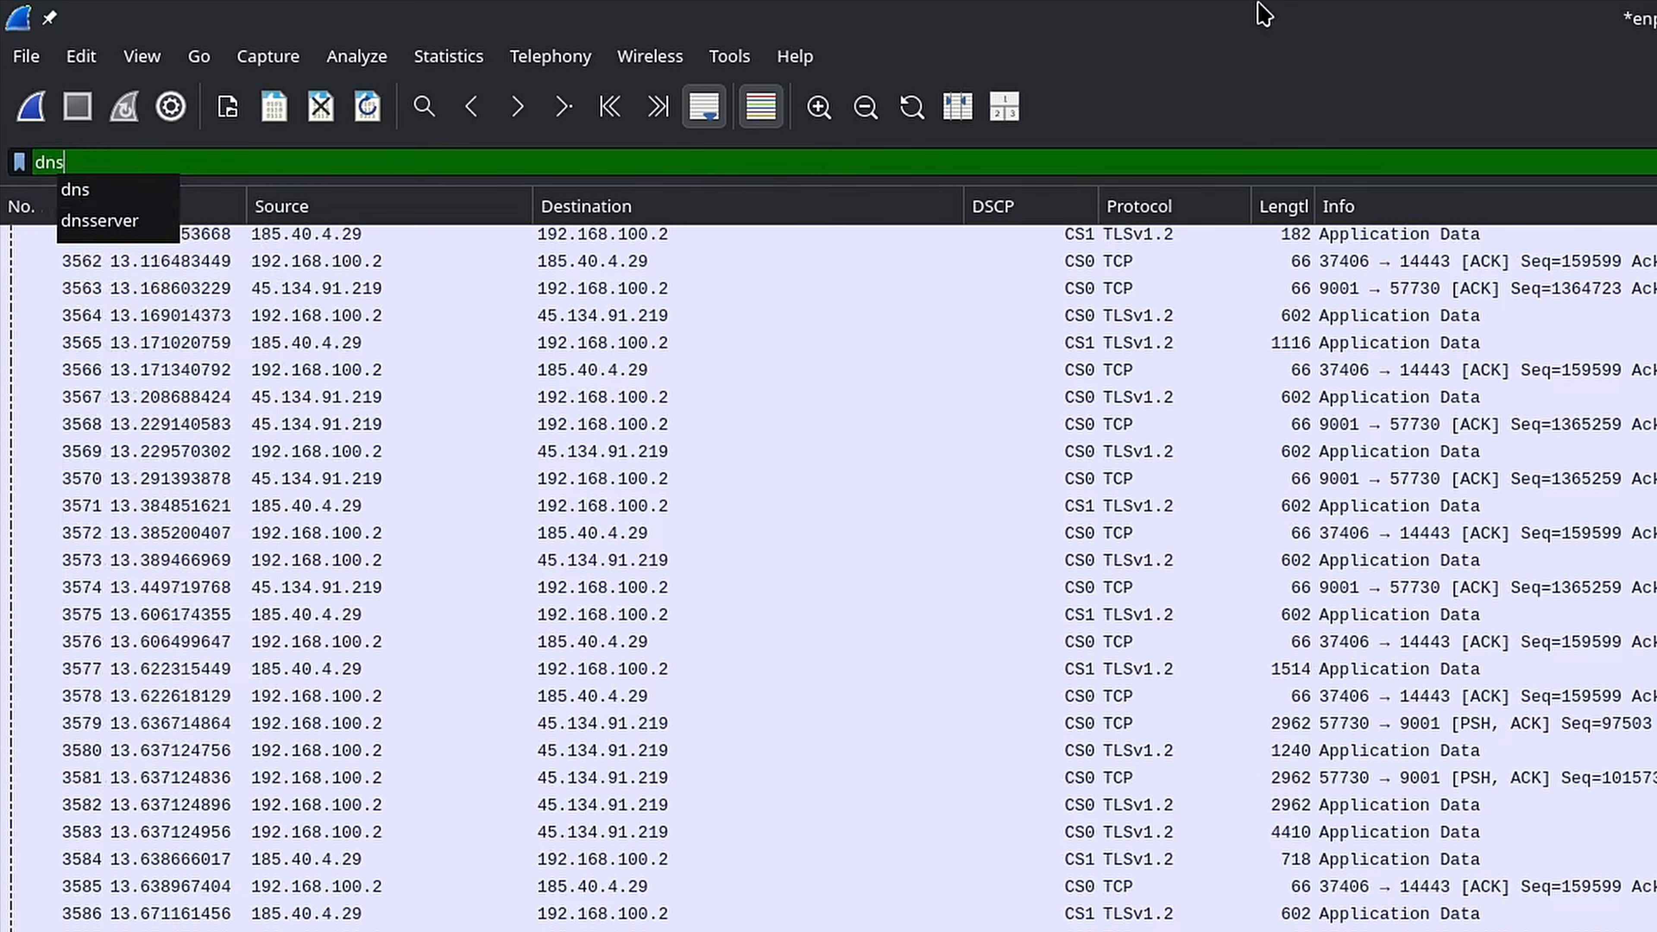
key("Return")
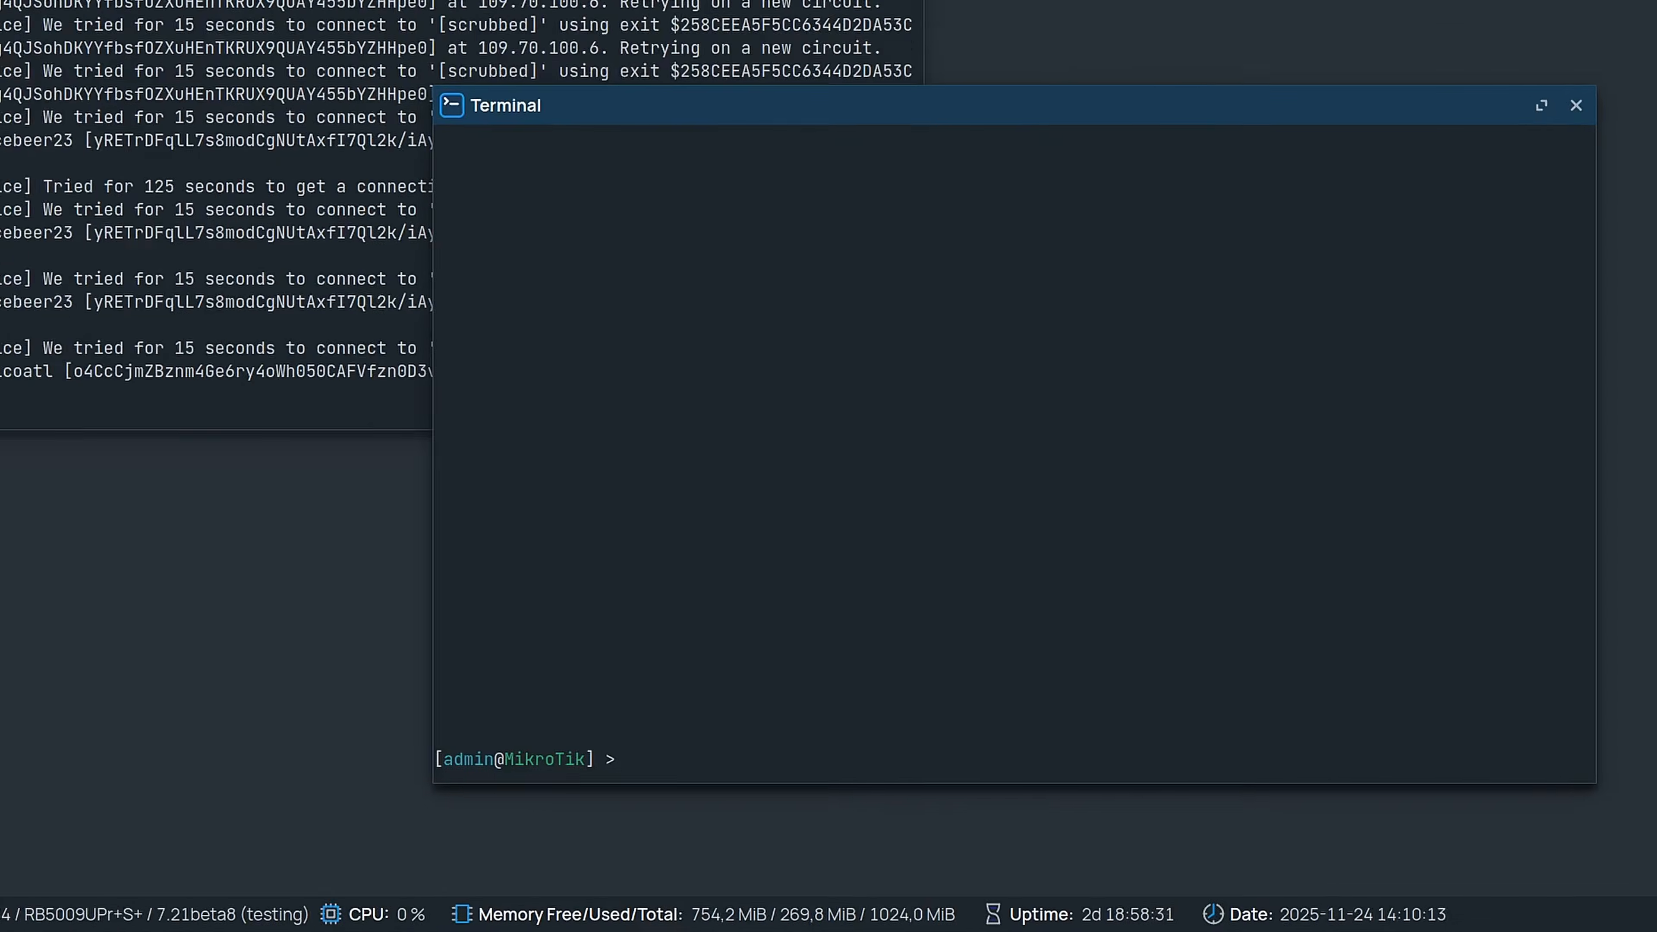
Switch to the router's terminal and show its DNS settings
type("ip dns")
key("Return")
type("print")
key("Return")
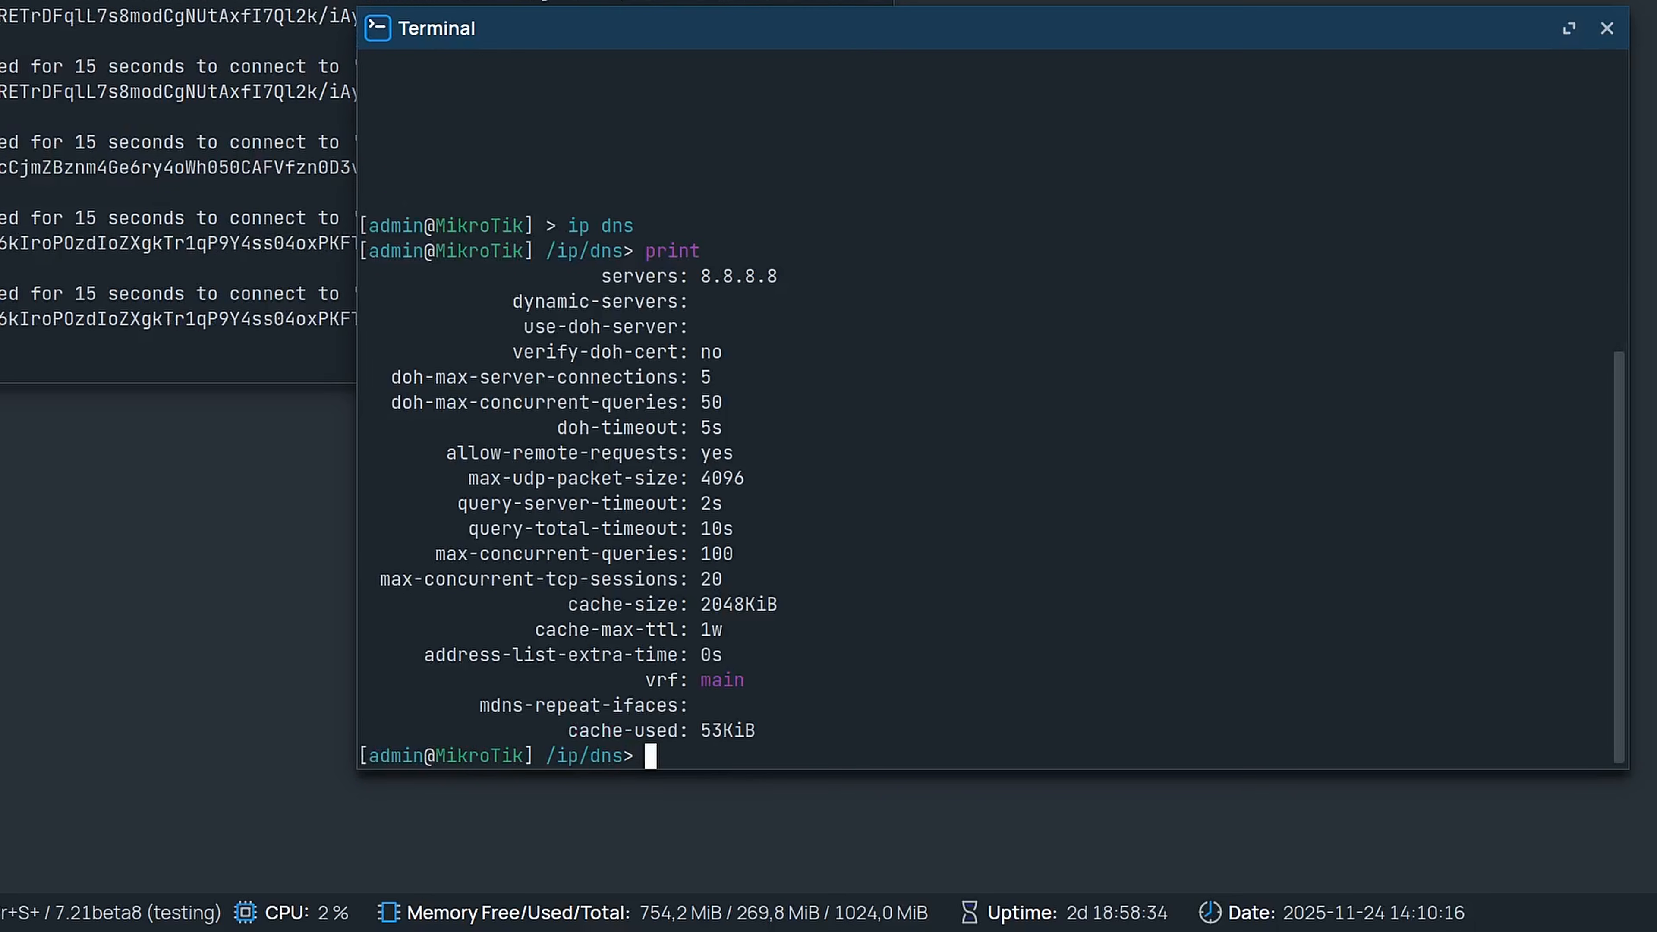
type("set use-doh-server=https://dns.google/dns-query")
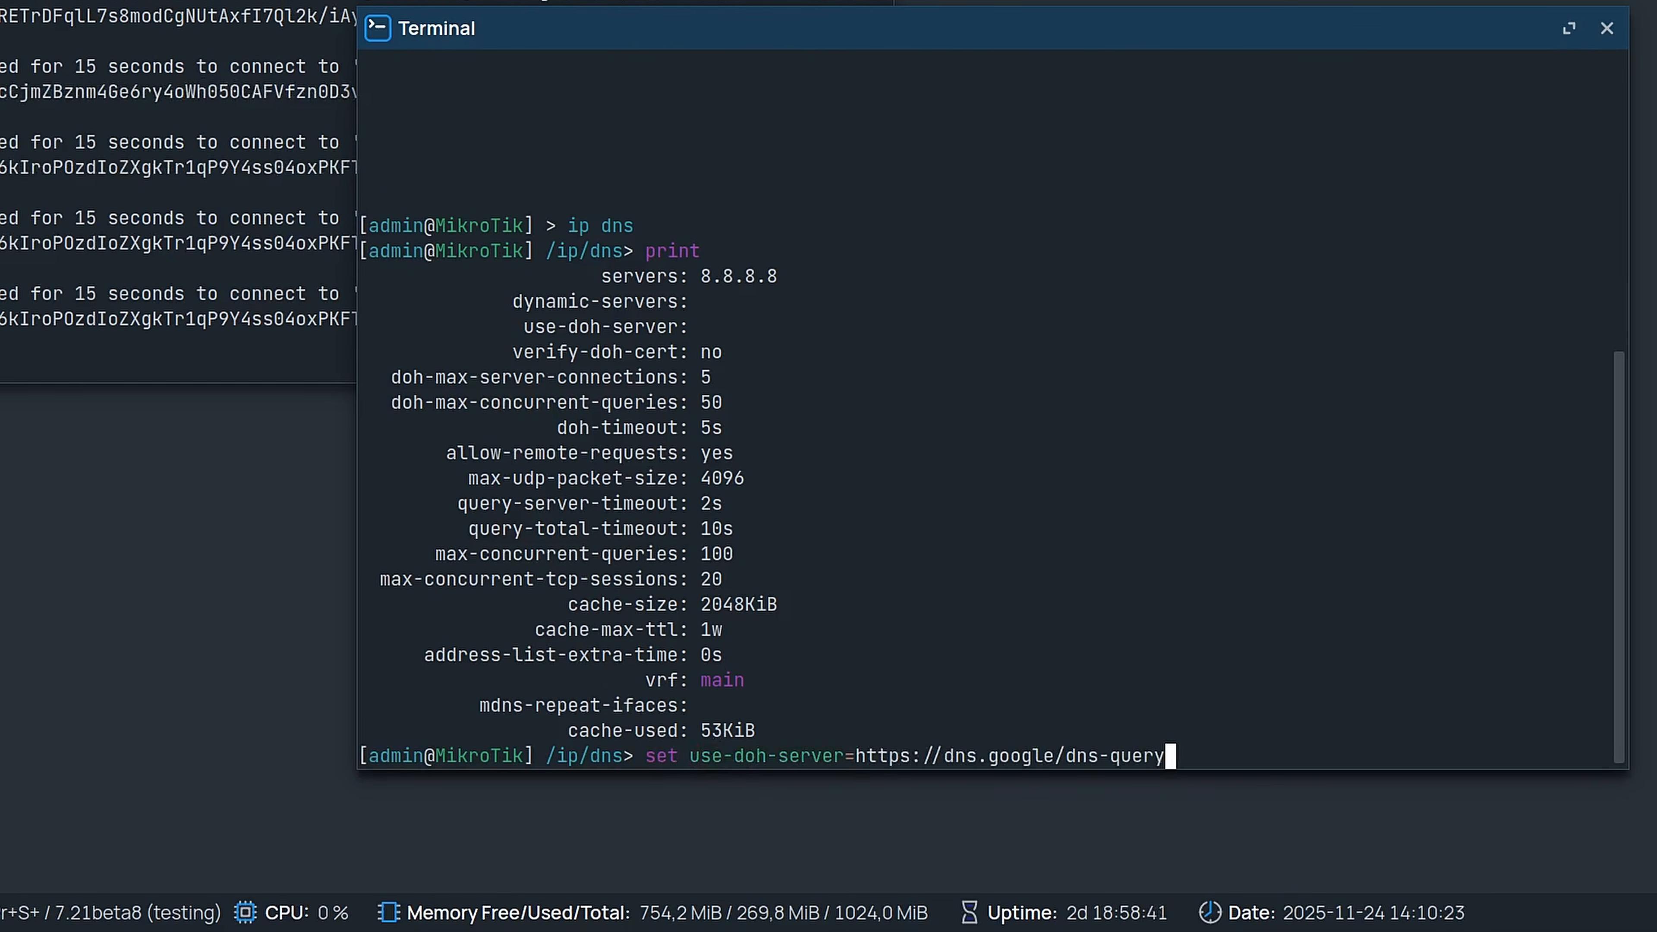
key("Return")
type("set ver")
key("Tab")
type("yes")
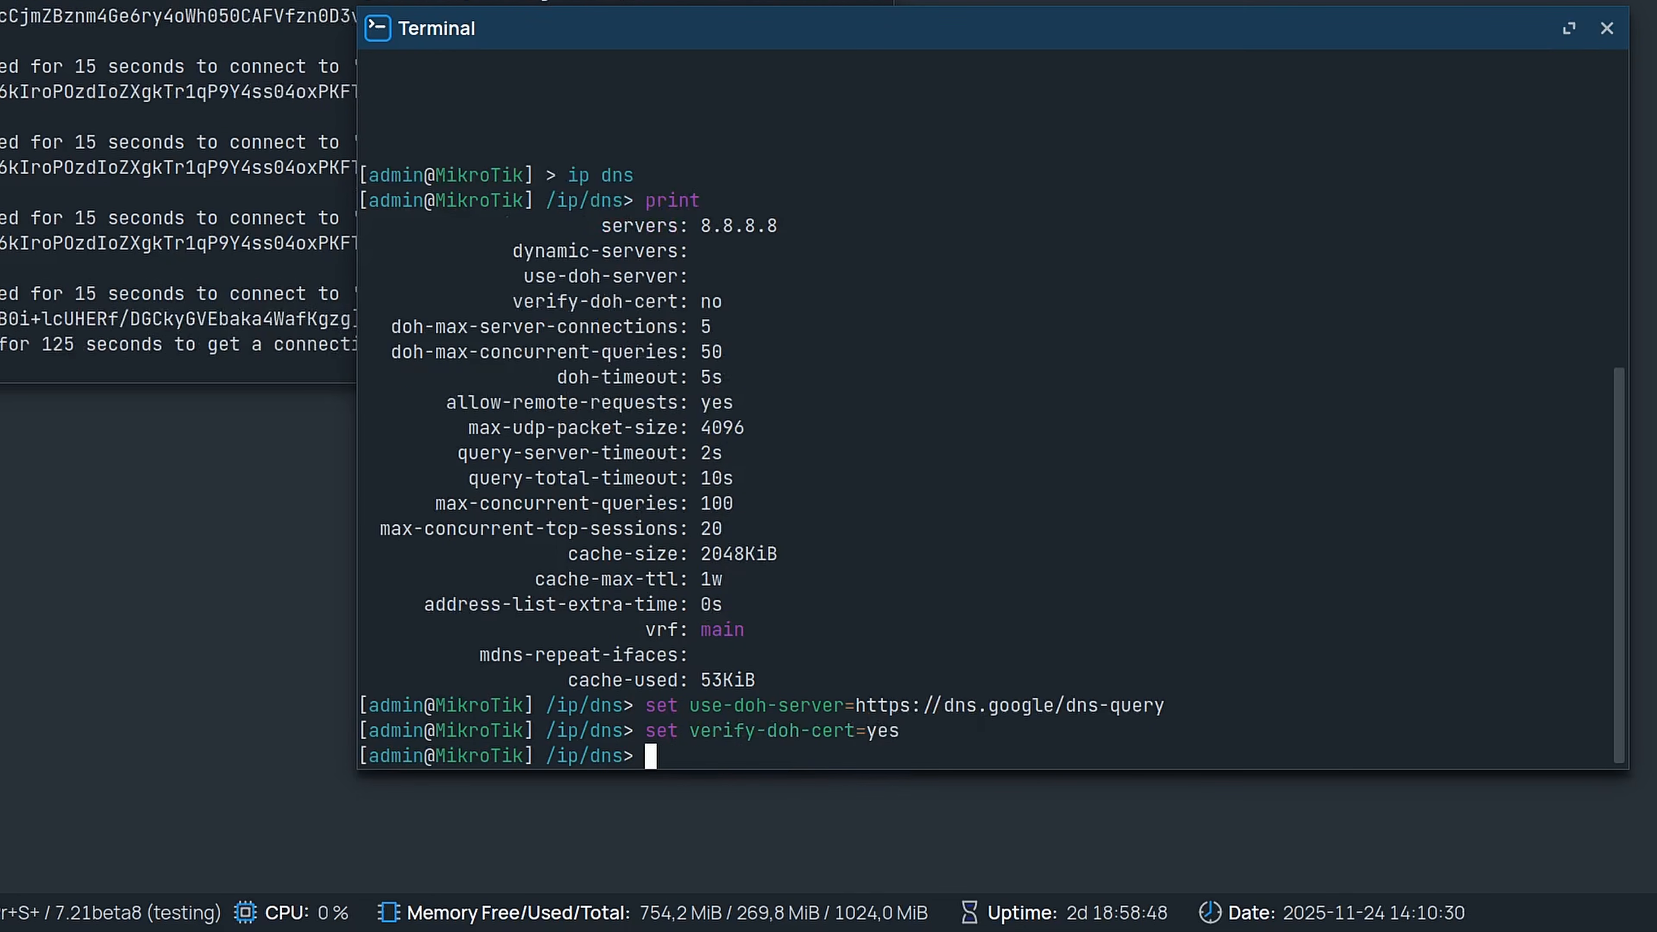
key("Return")
Add a static DNS entry named dns.google with address 8.8.8.8 and list the static entries
type("static")
key("Return")
type("add")
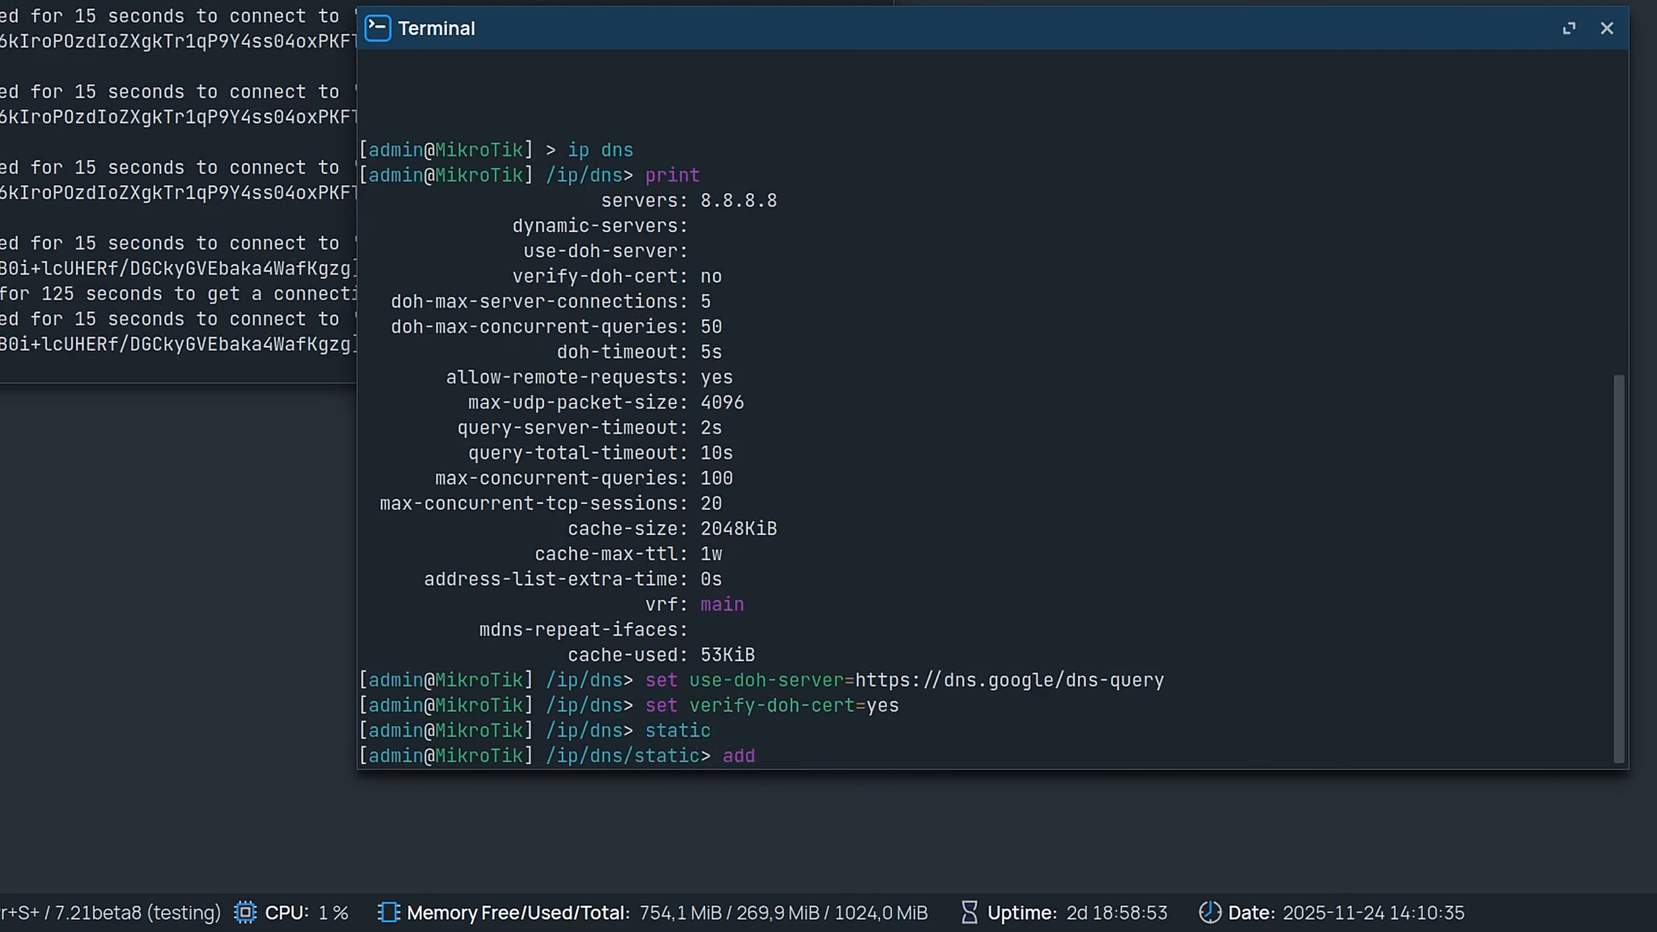
type(" address=8.8.8.8")
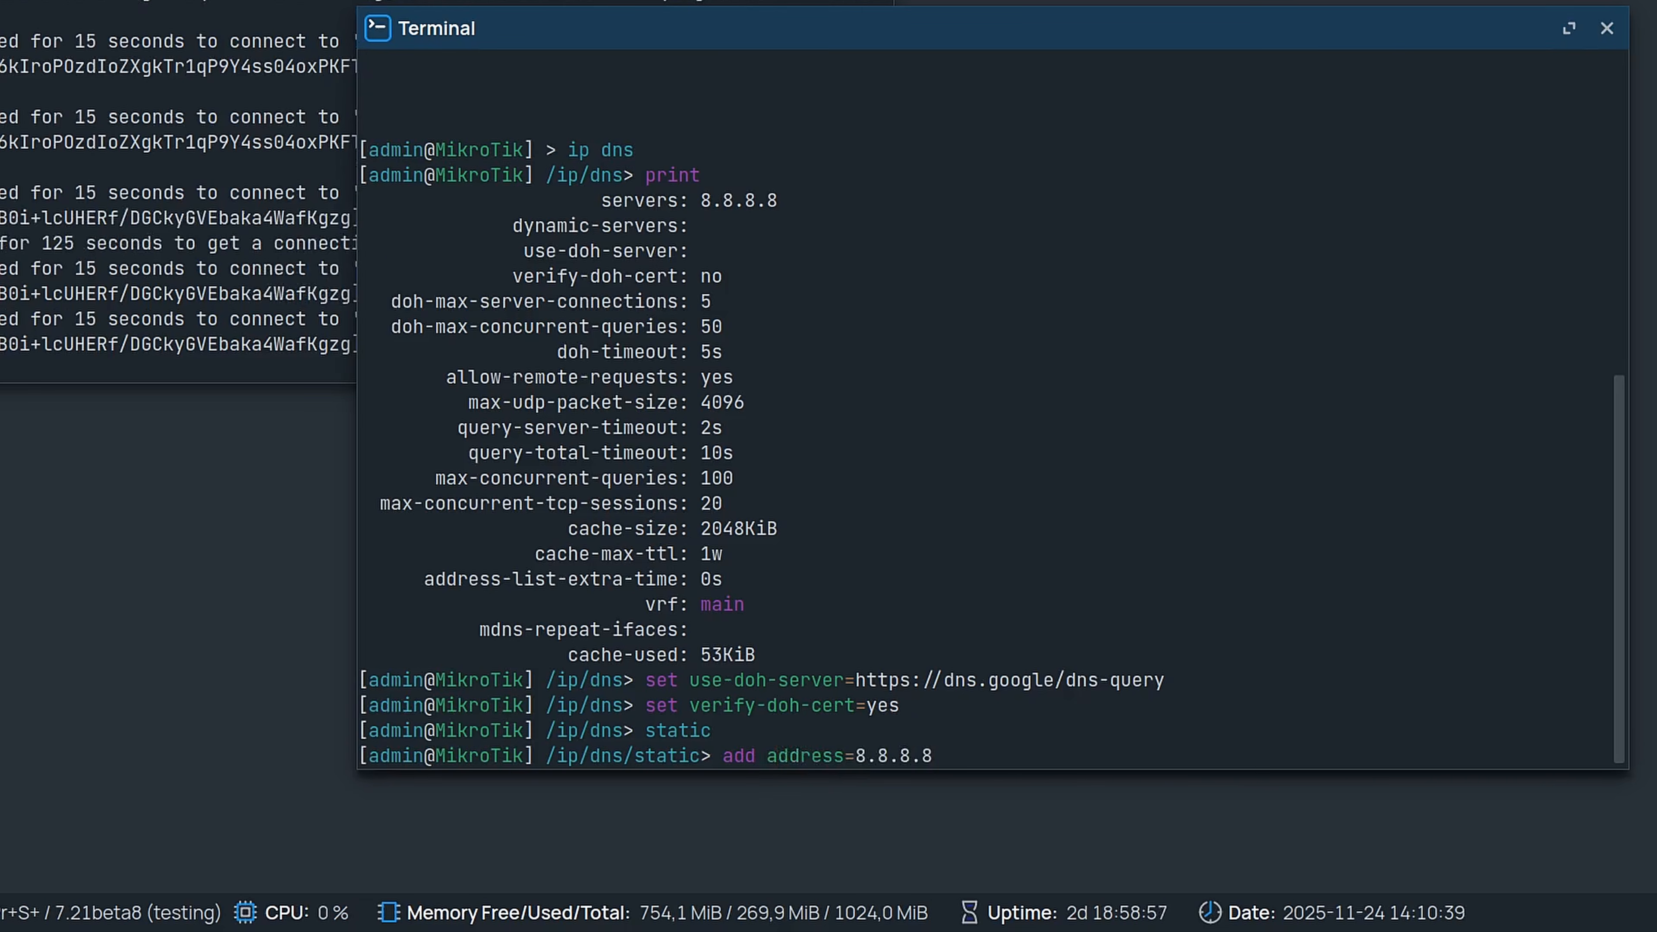
type(" name=dns.google")
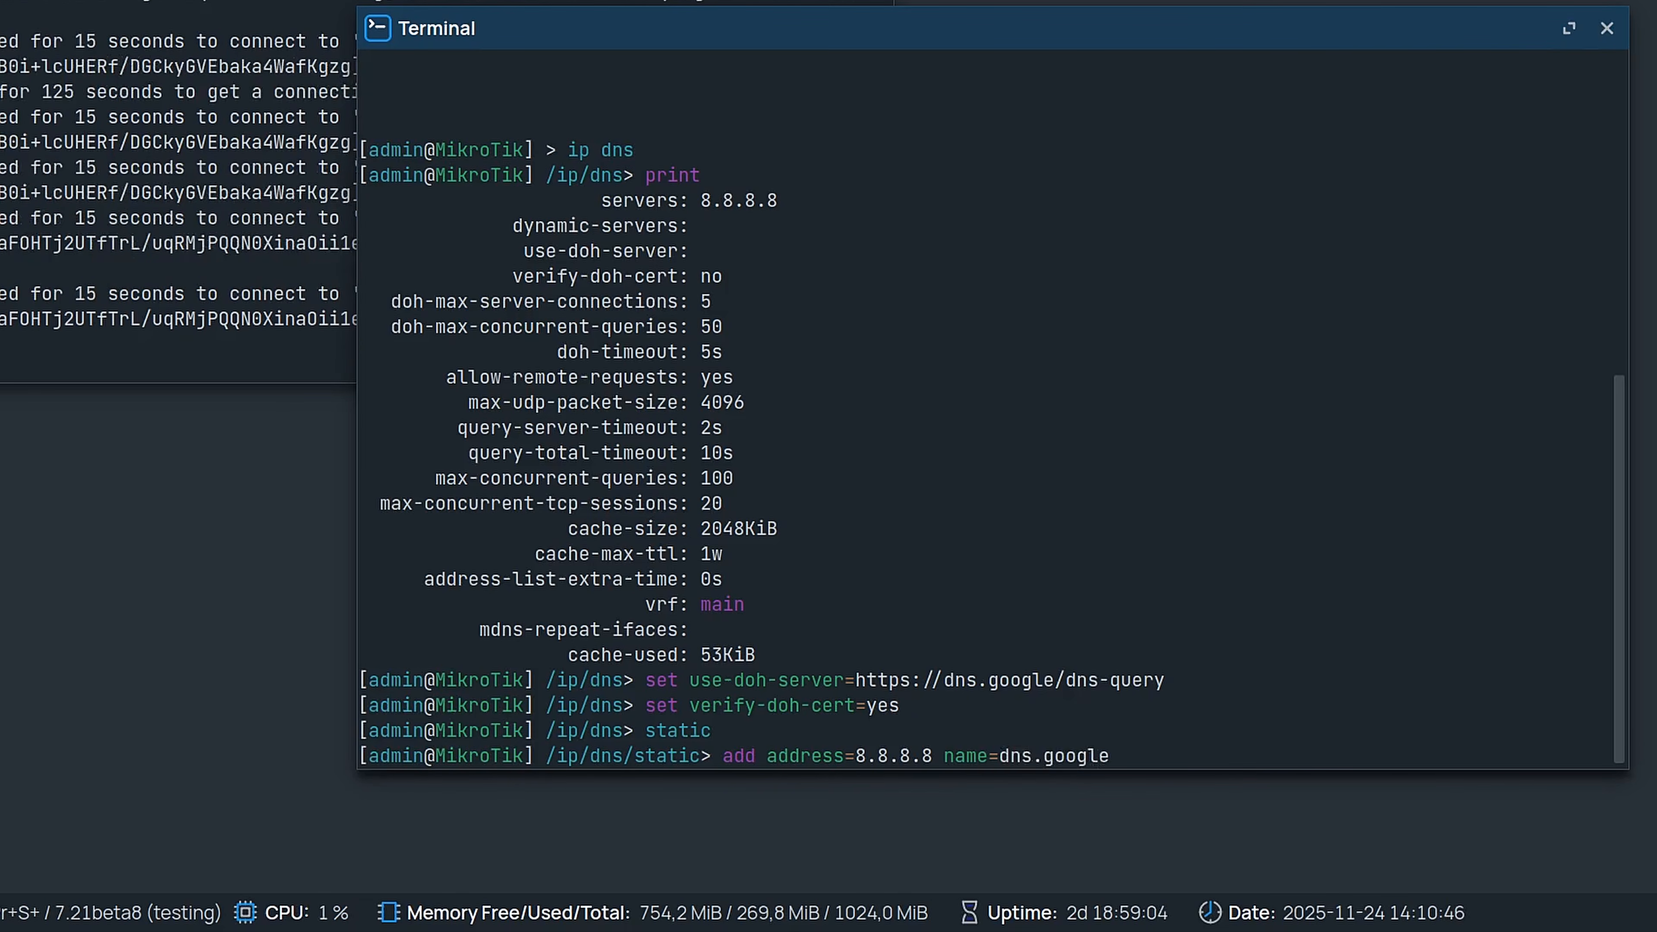
key("Return")
type("print")
key("Return")
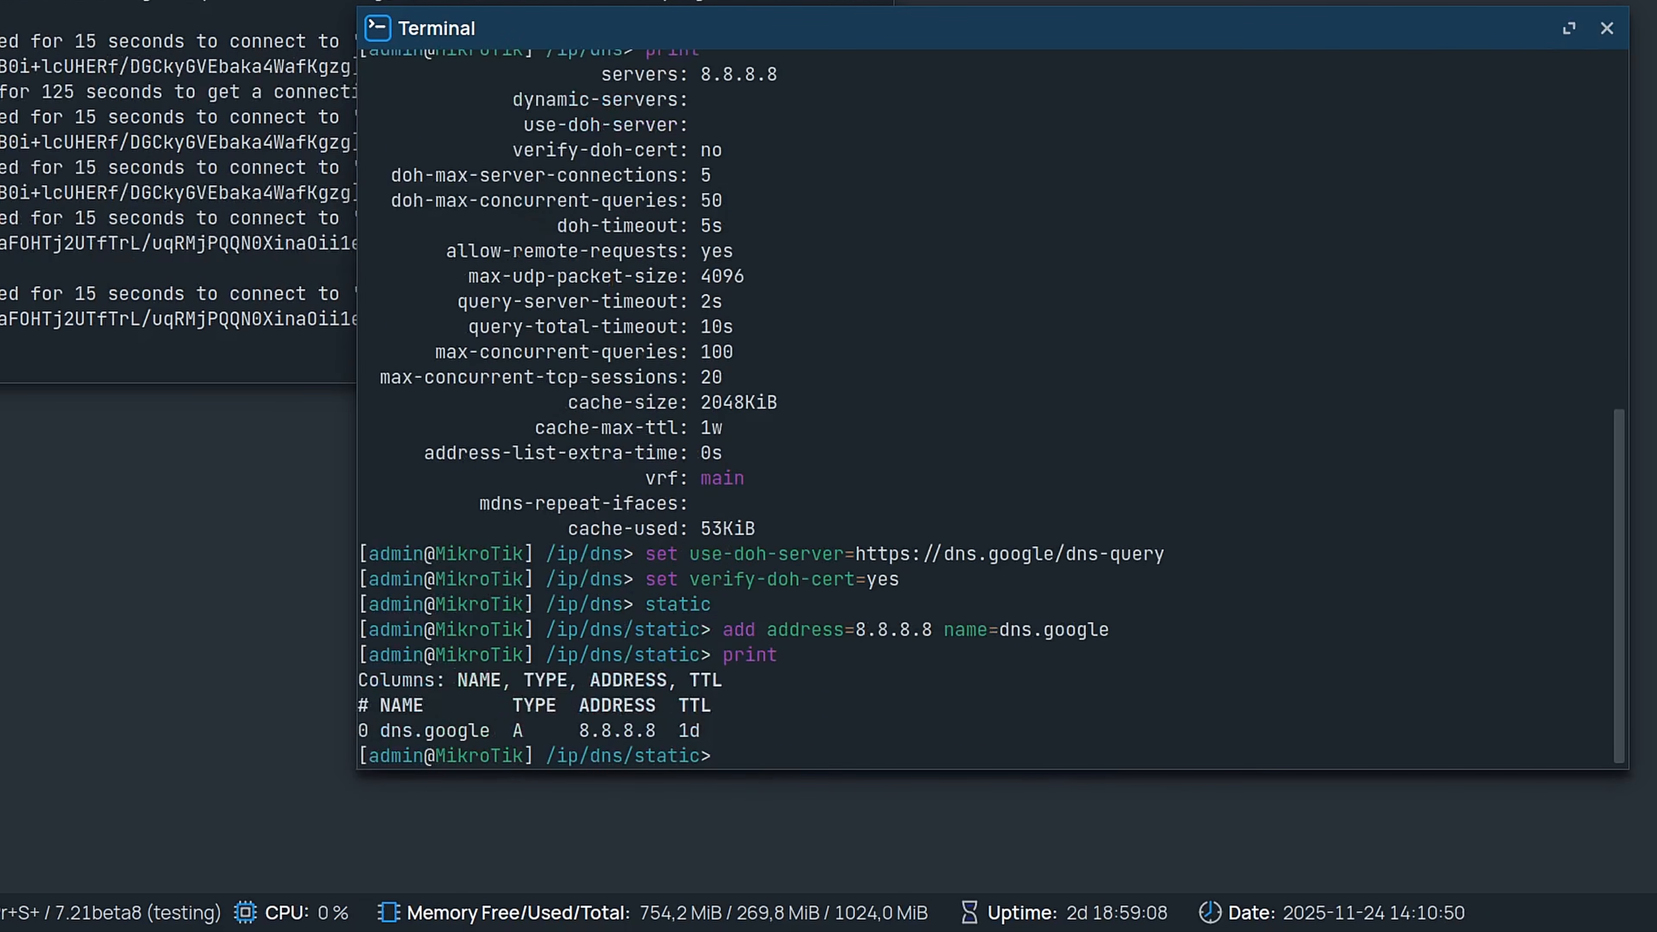
Return to the DNS settings, clear the plain DNS servers value and show the settings again
type("..")
key("Return")
type("print")
key("Return")
type("set servers=\"\"")
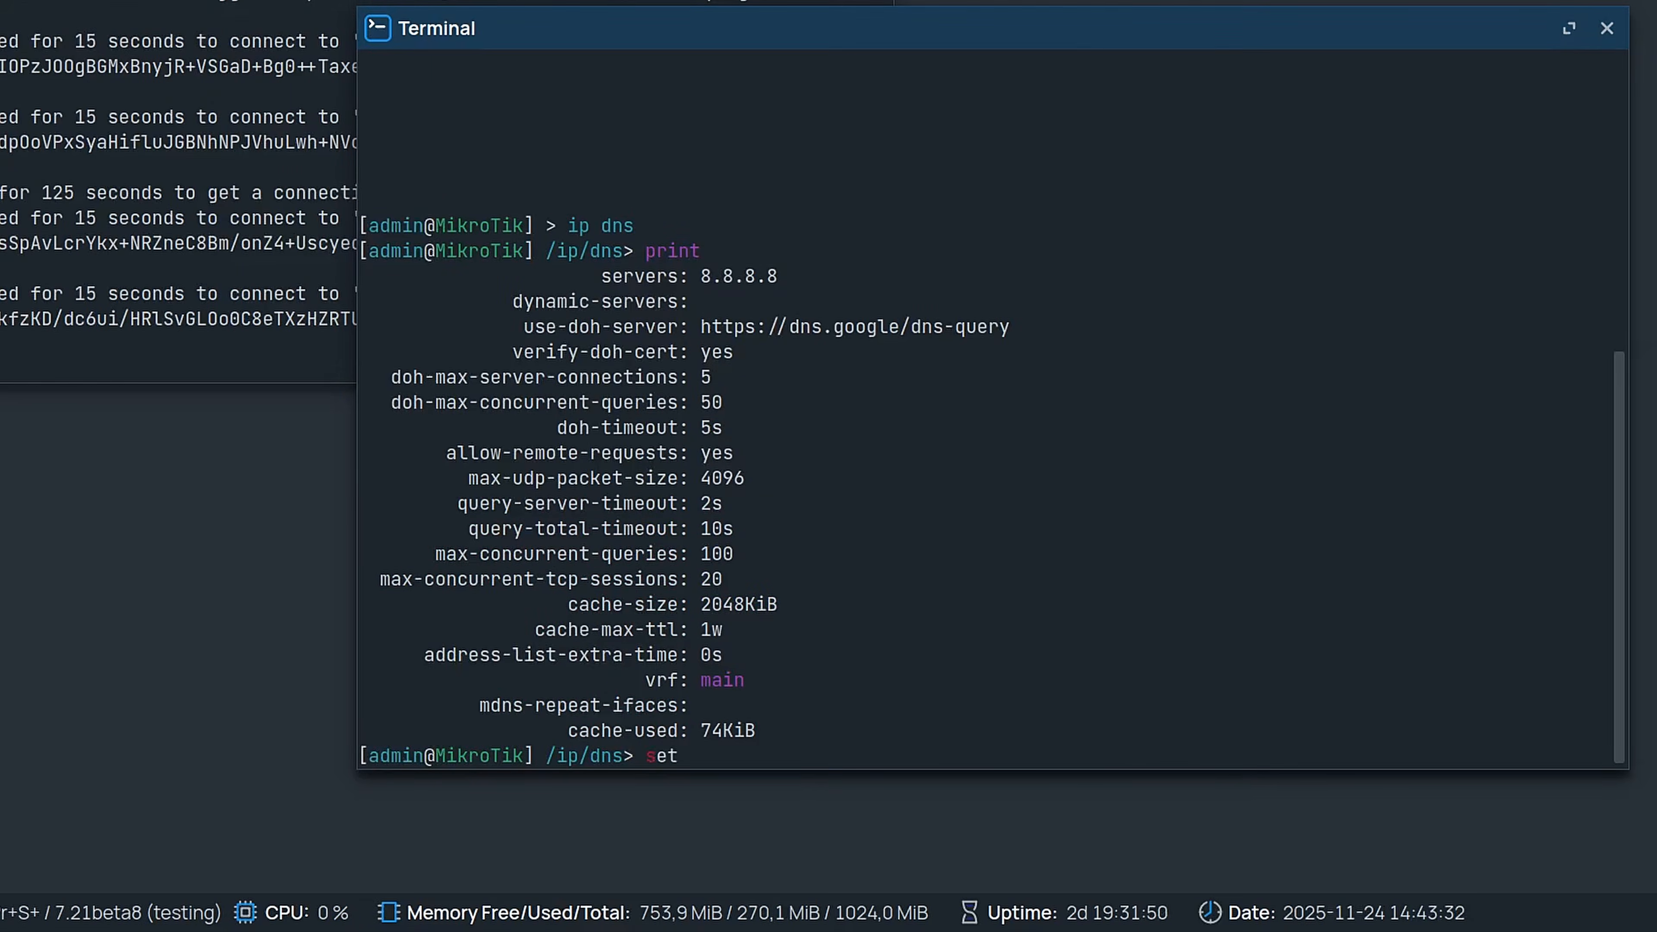
key("Return")
type("print")
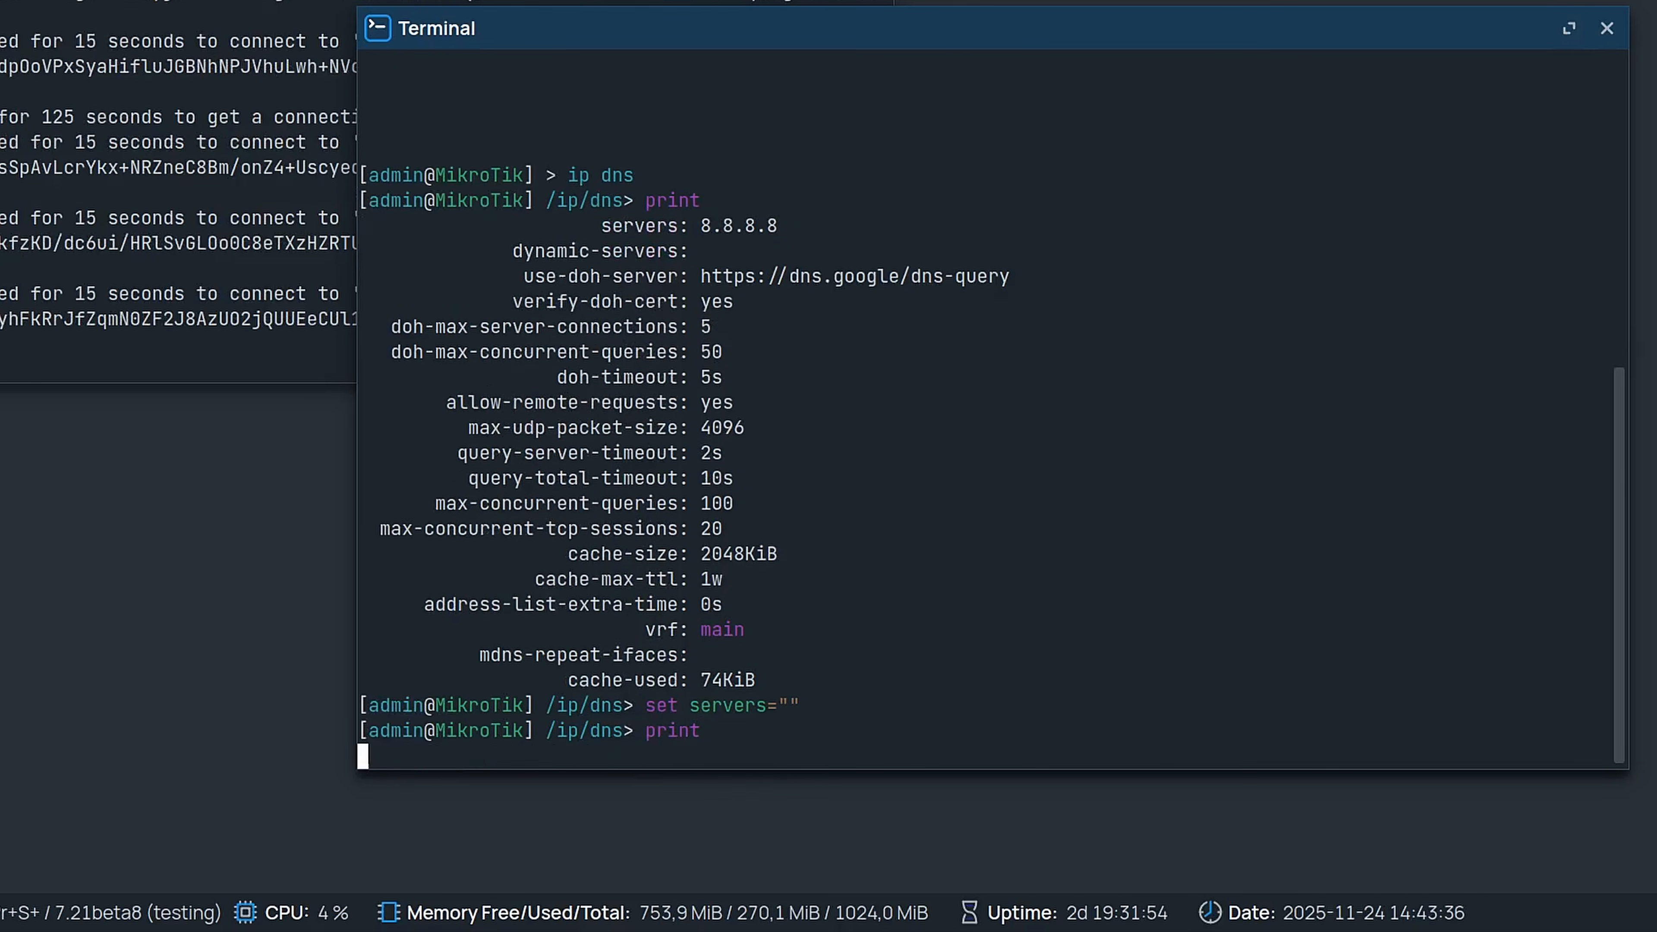
key("Return")
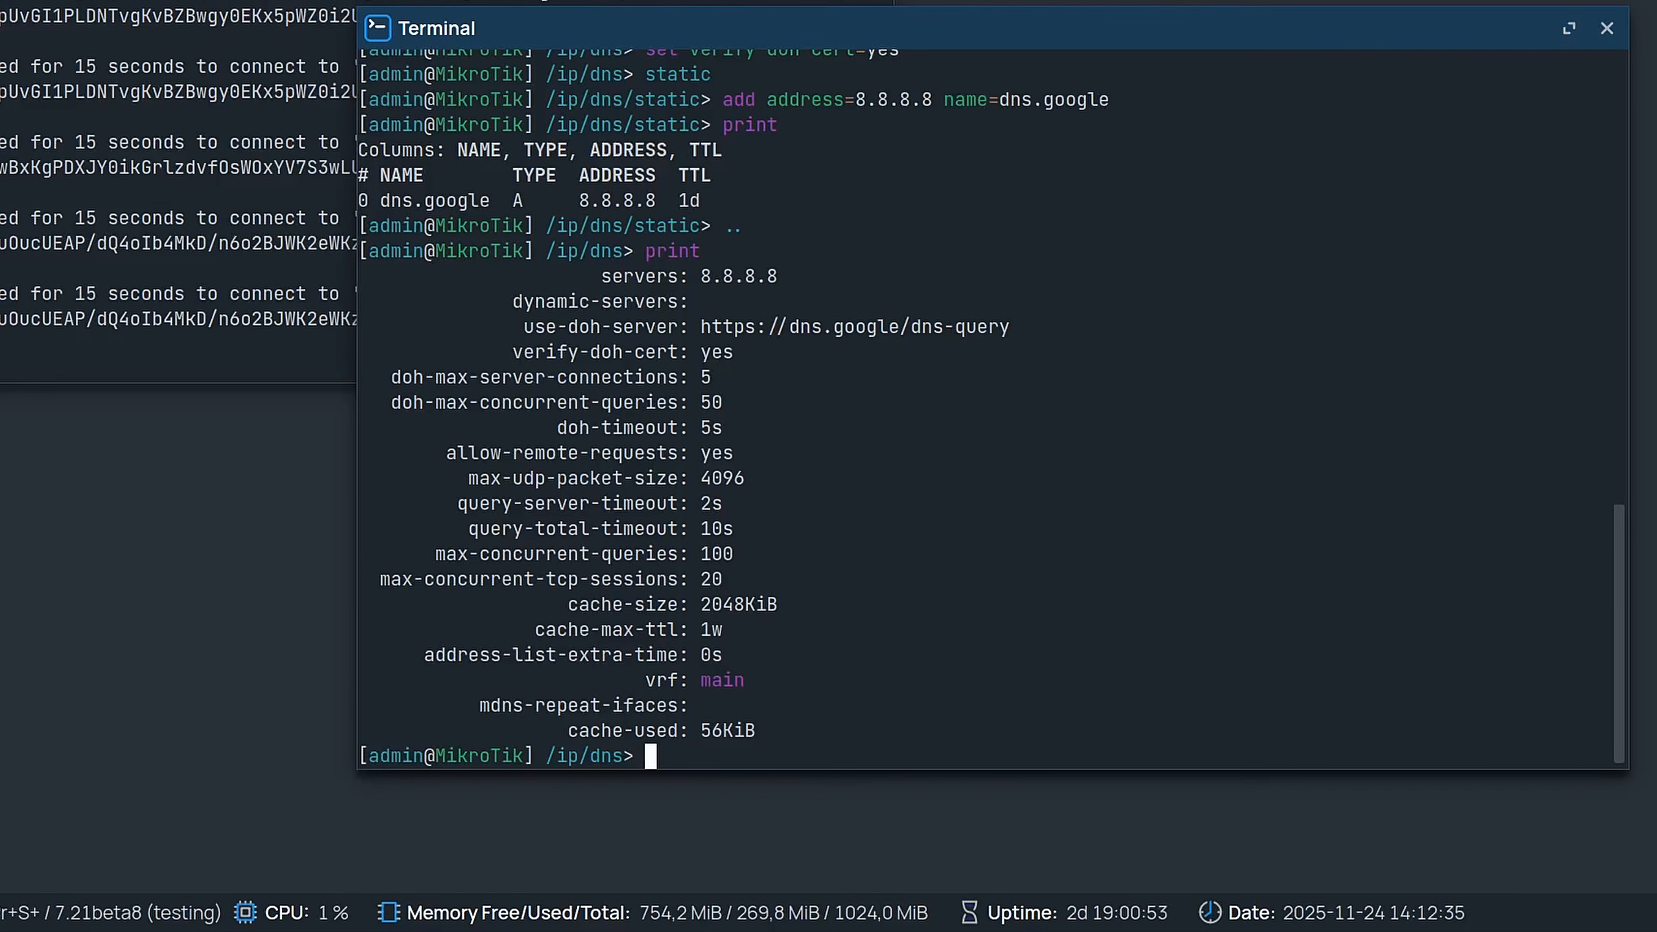
List the router's built-in certificates and leave the listing
key("Tab")
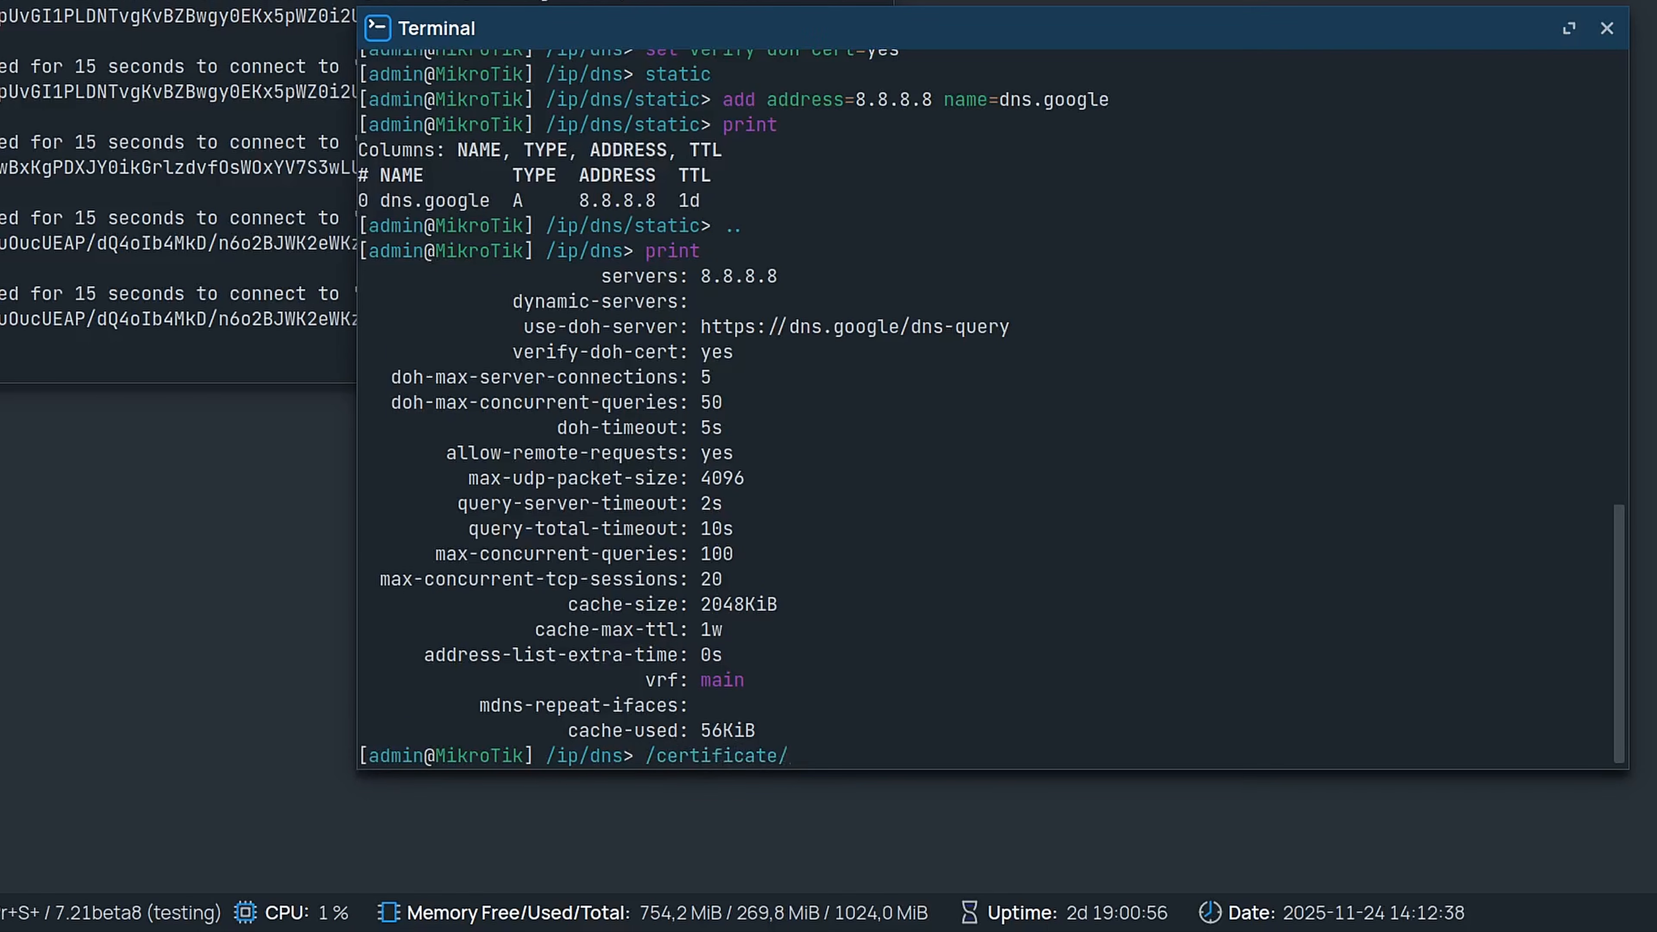
key("Return")
type("builtin/")
key("Return")
type("print")
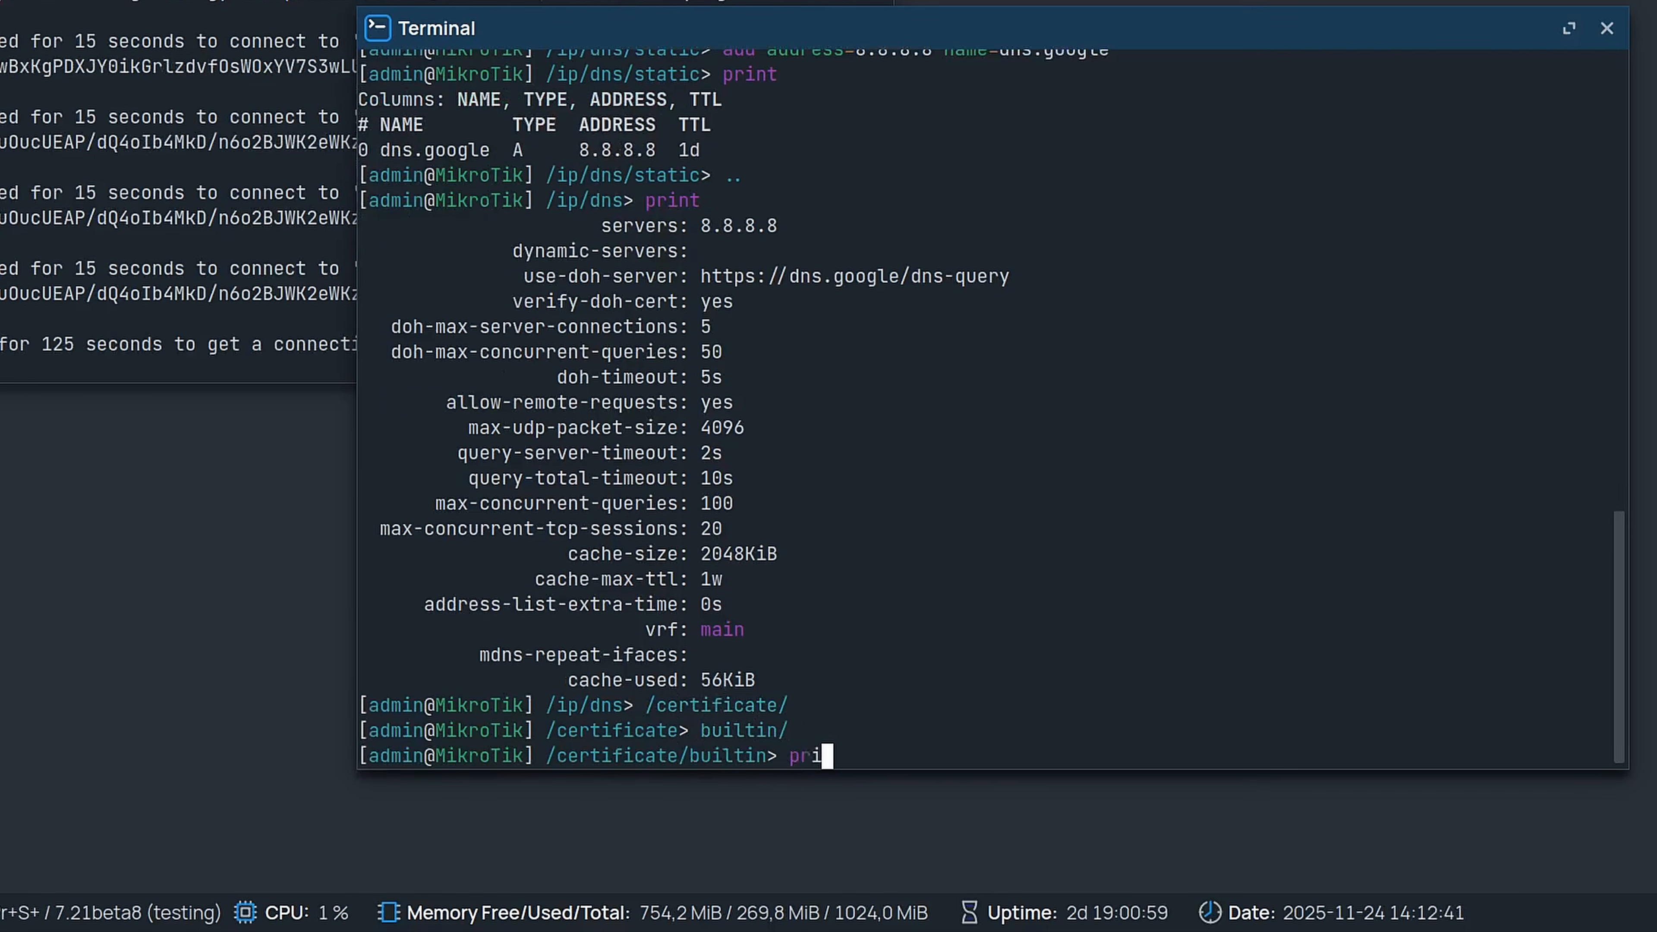
key("Return")
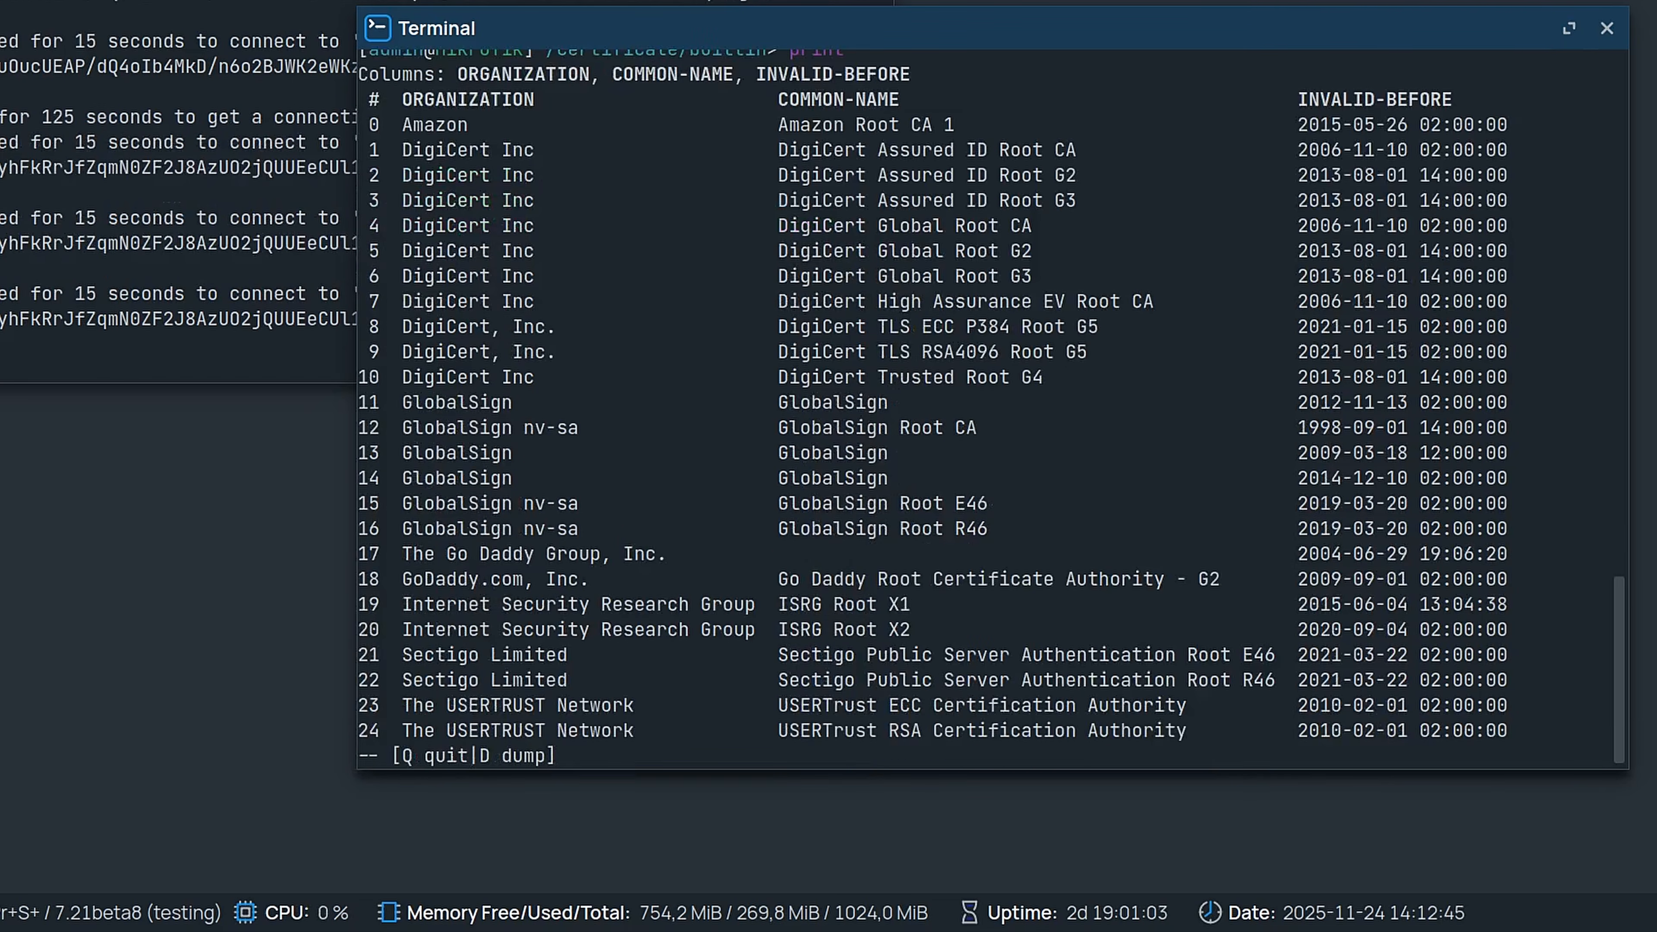
key("q")
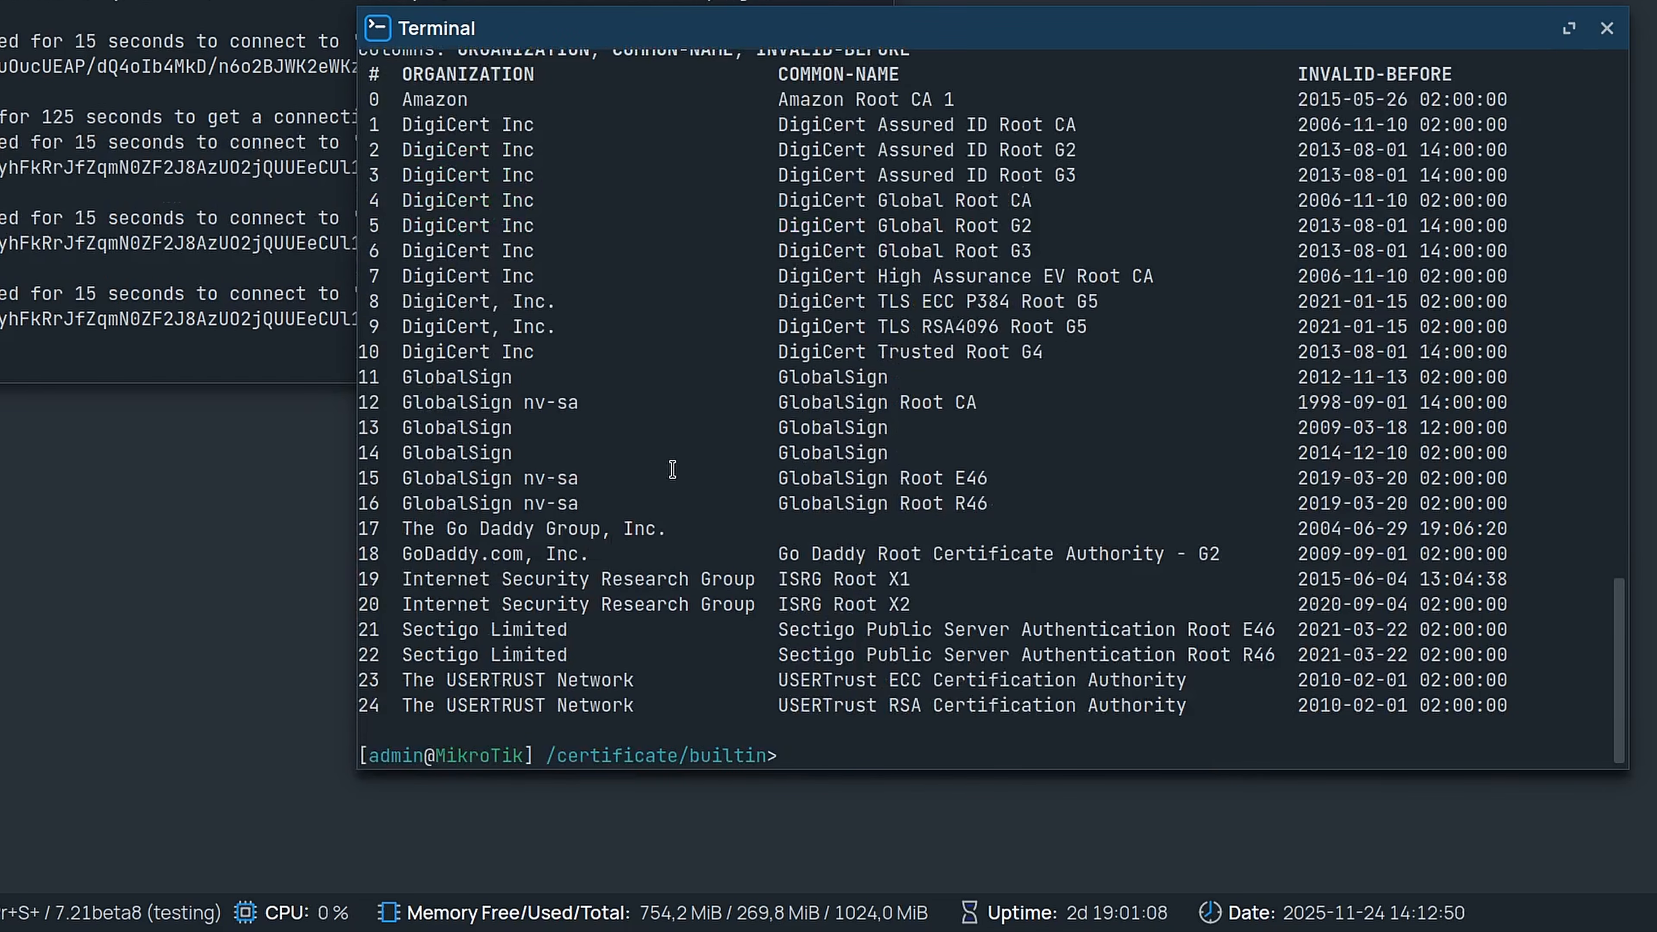
Import the certificate file dns-google.pem into the router's certificate store and list the certificates
type("..")
key("Return")
type("import file-name=")
key("Tab")
type("d")
key("Tab")
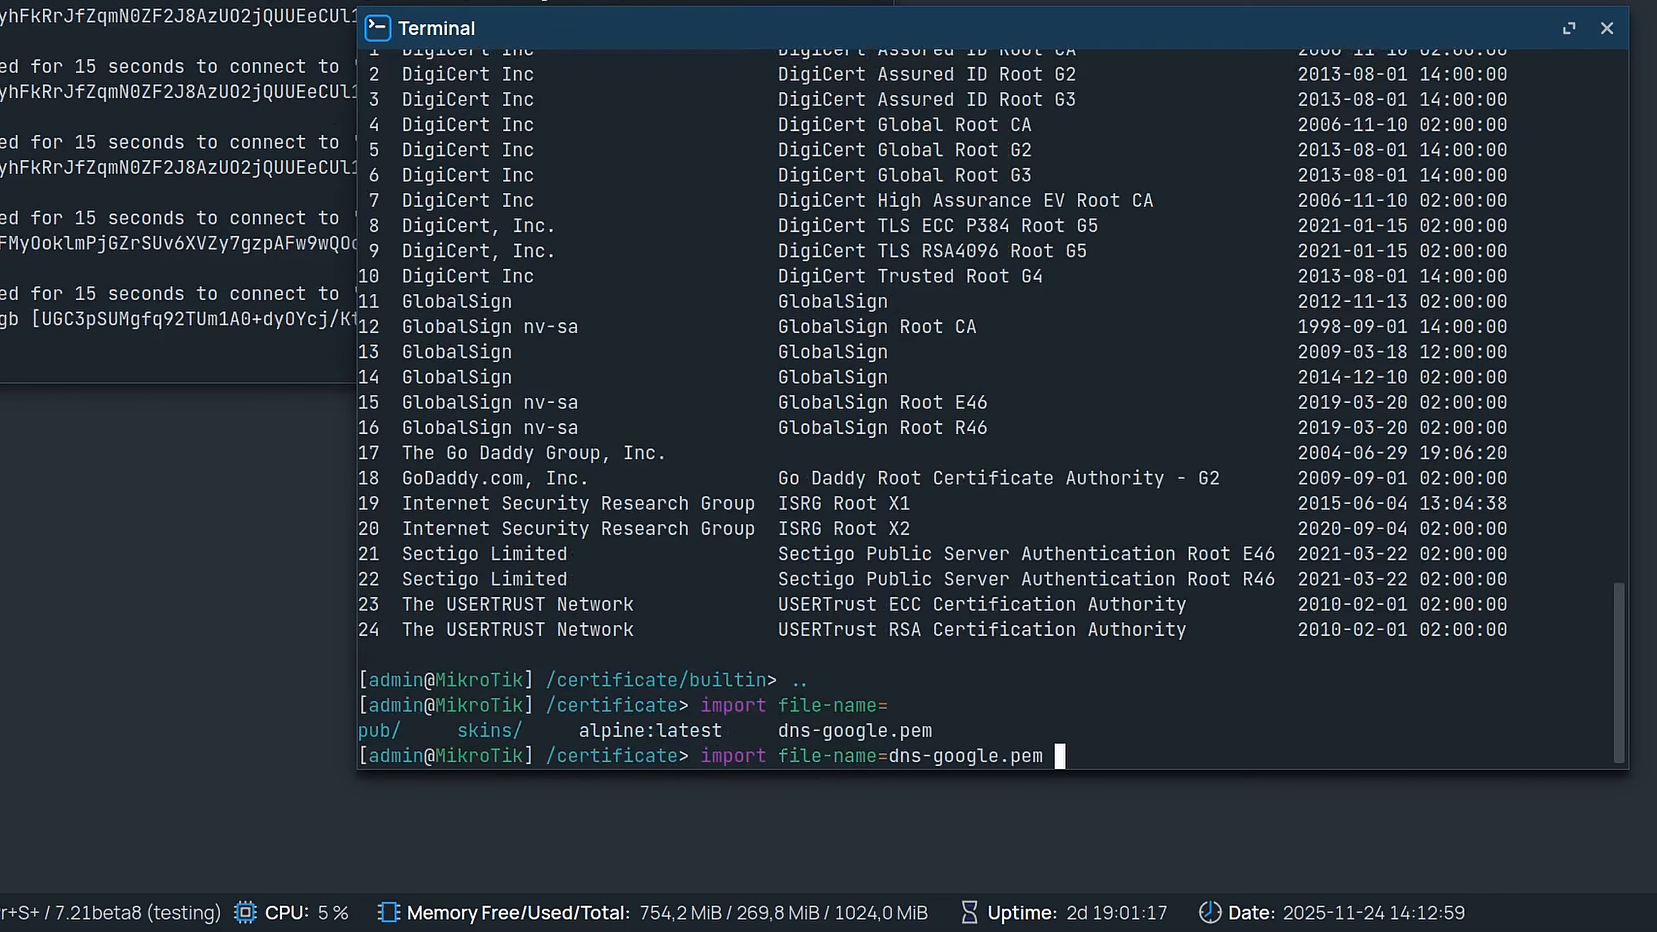
key("Return")
type("print")
key("Return")
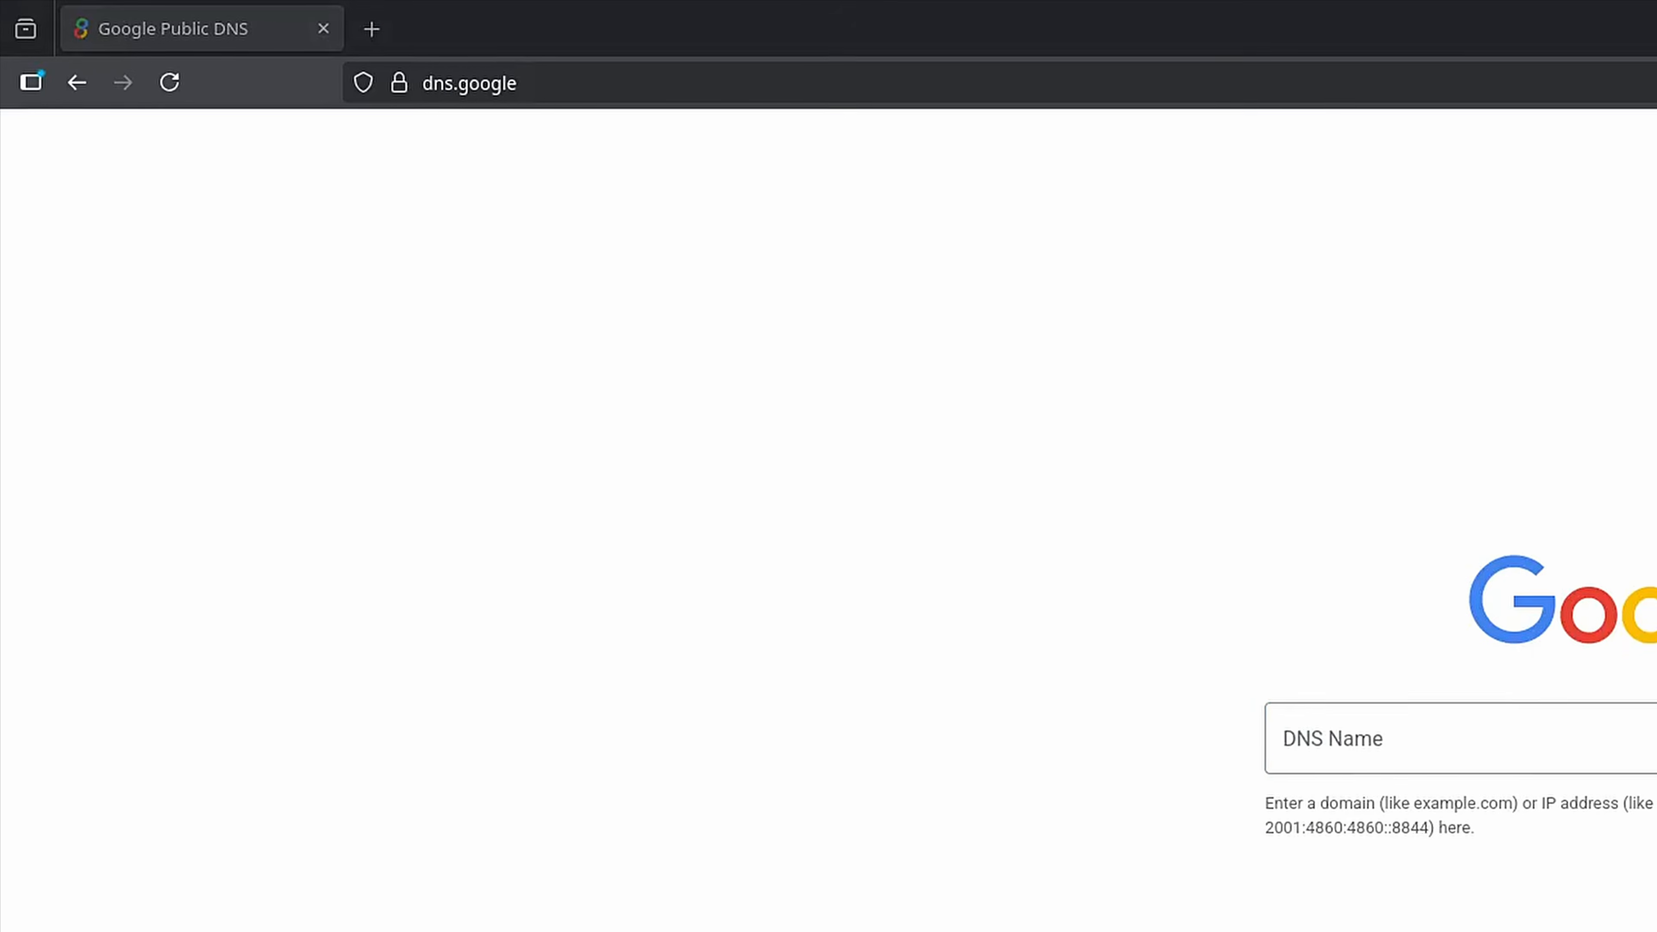
In Firefox, open the dns.google site's security details and view its certificate
left_click(408, 85)
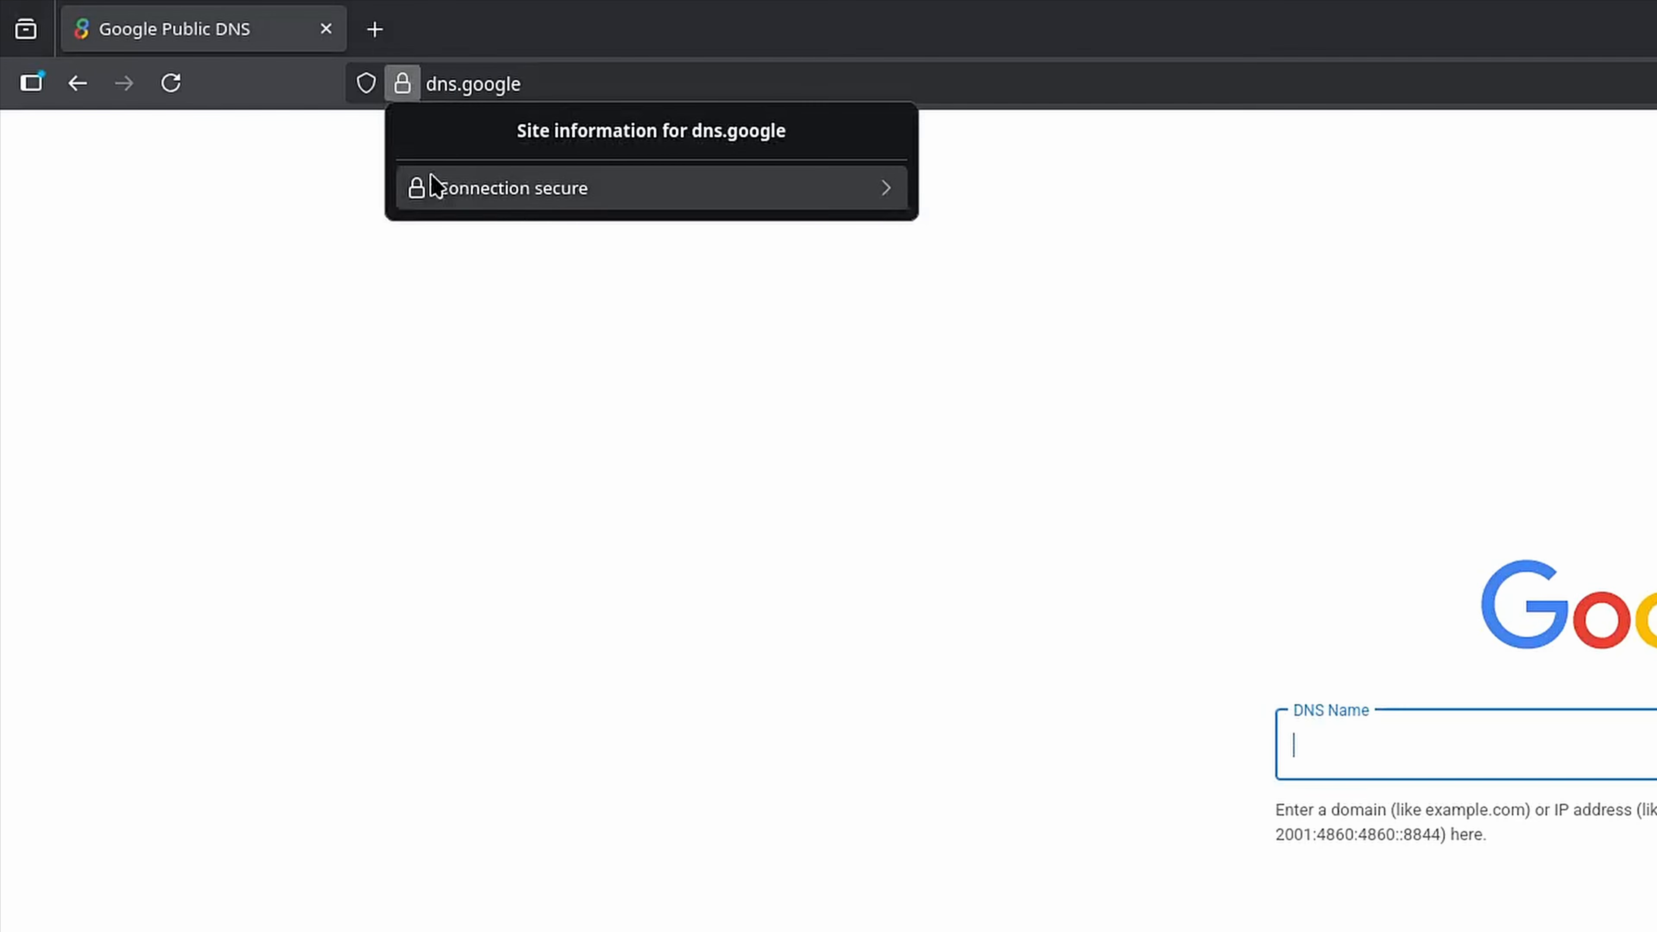
left_click(513, 196)
left_click(506, 279)
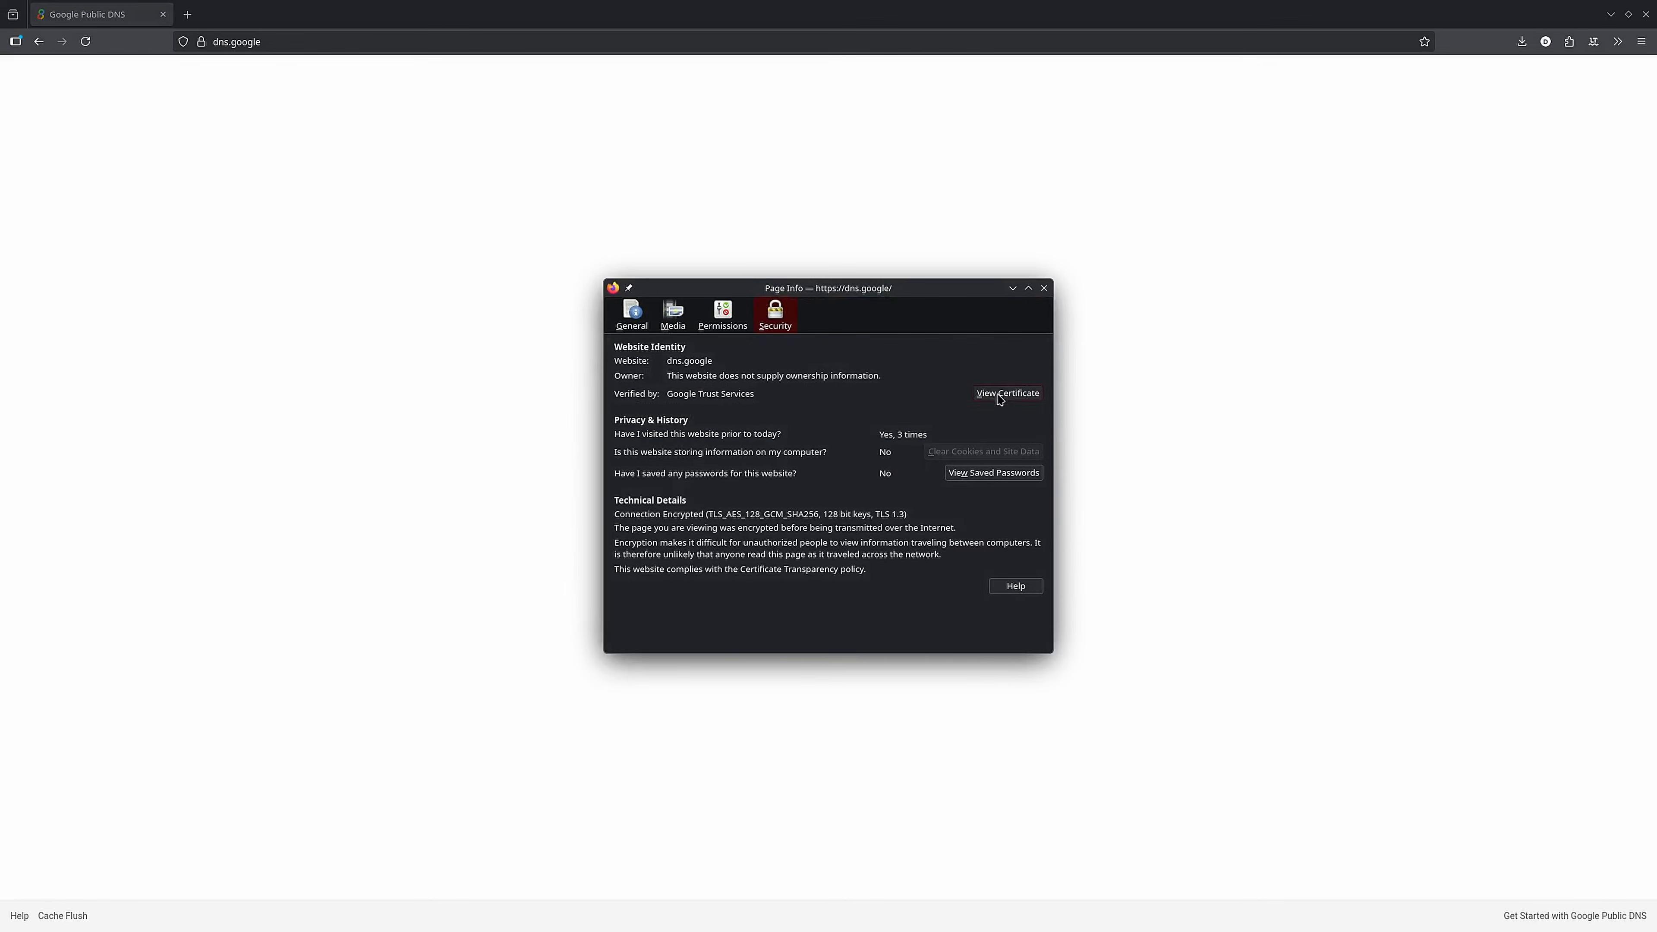
left_click(1006, 386)
left_click(980, 171)
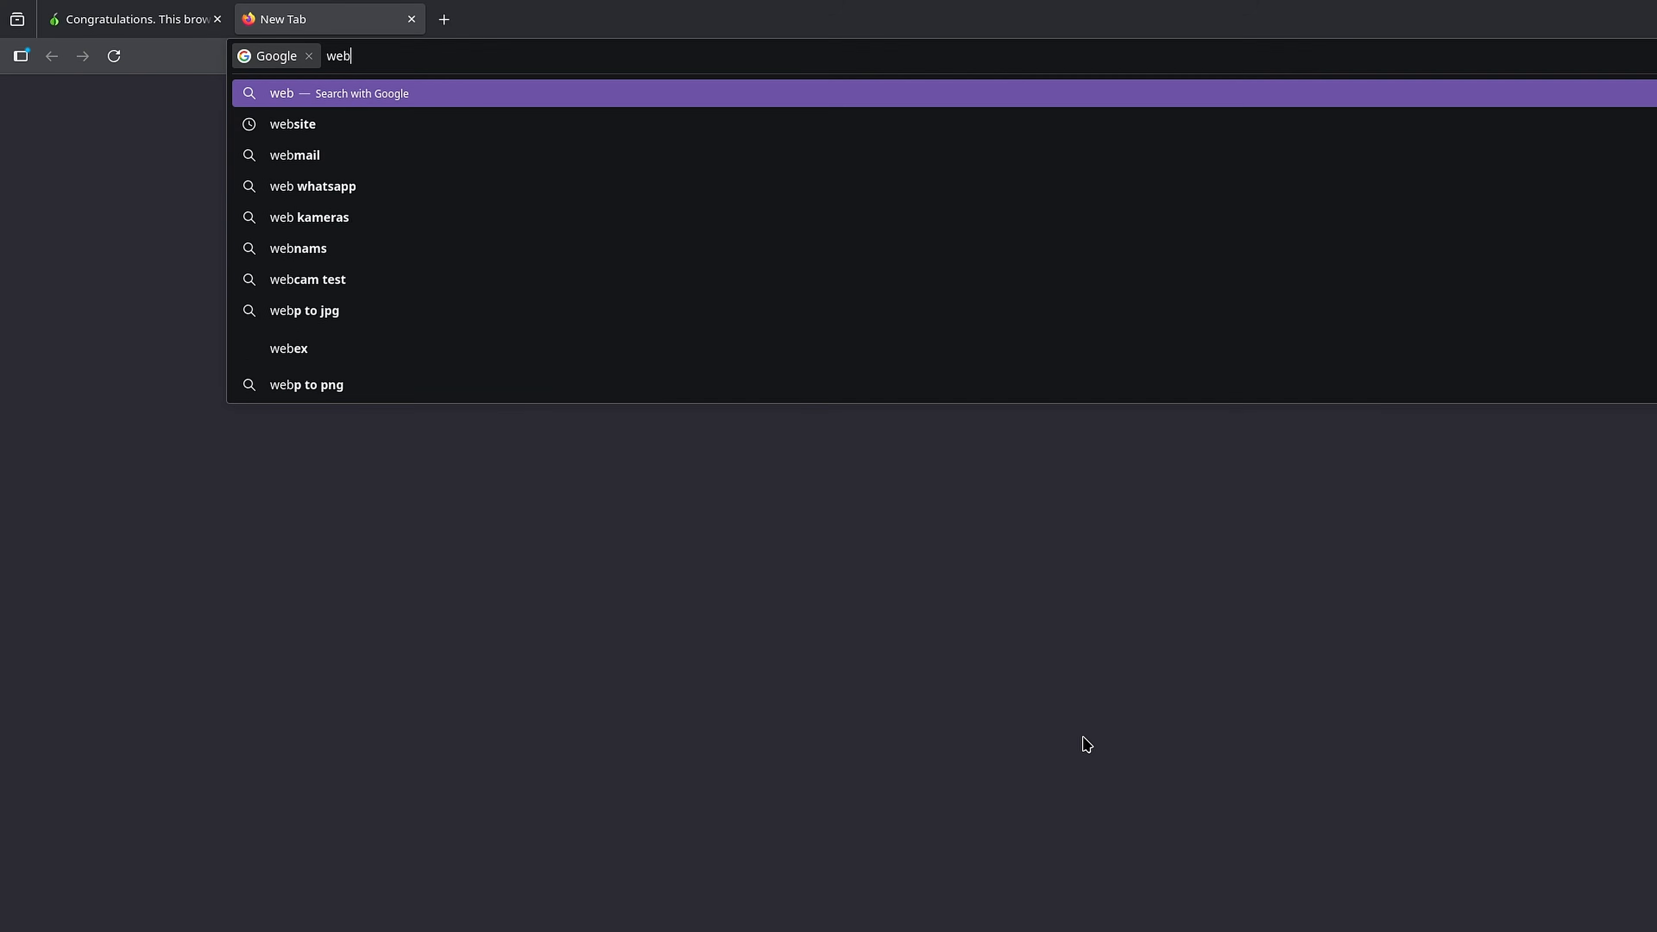
Search Google for websites and open results in new tabs to generate traffic
type("sites")
key("Return")
right_click(256, 312)
left_click(272, 324)
middle_click(418, 464)
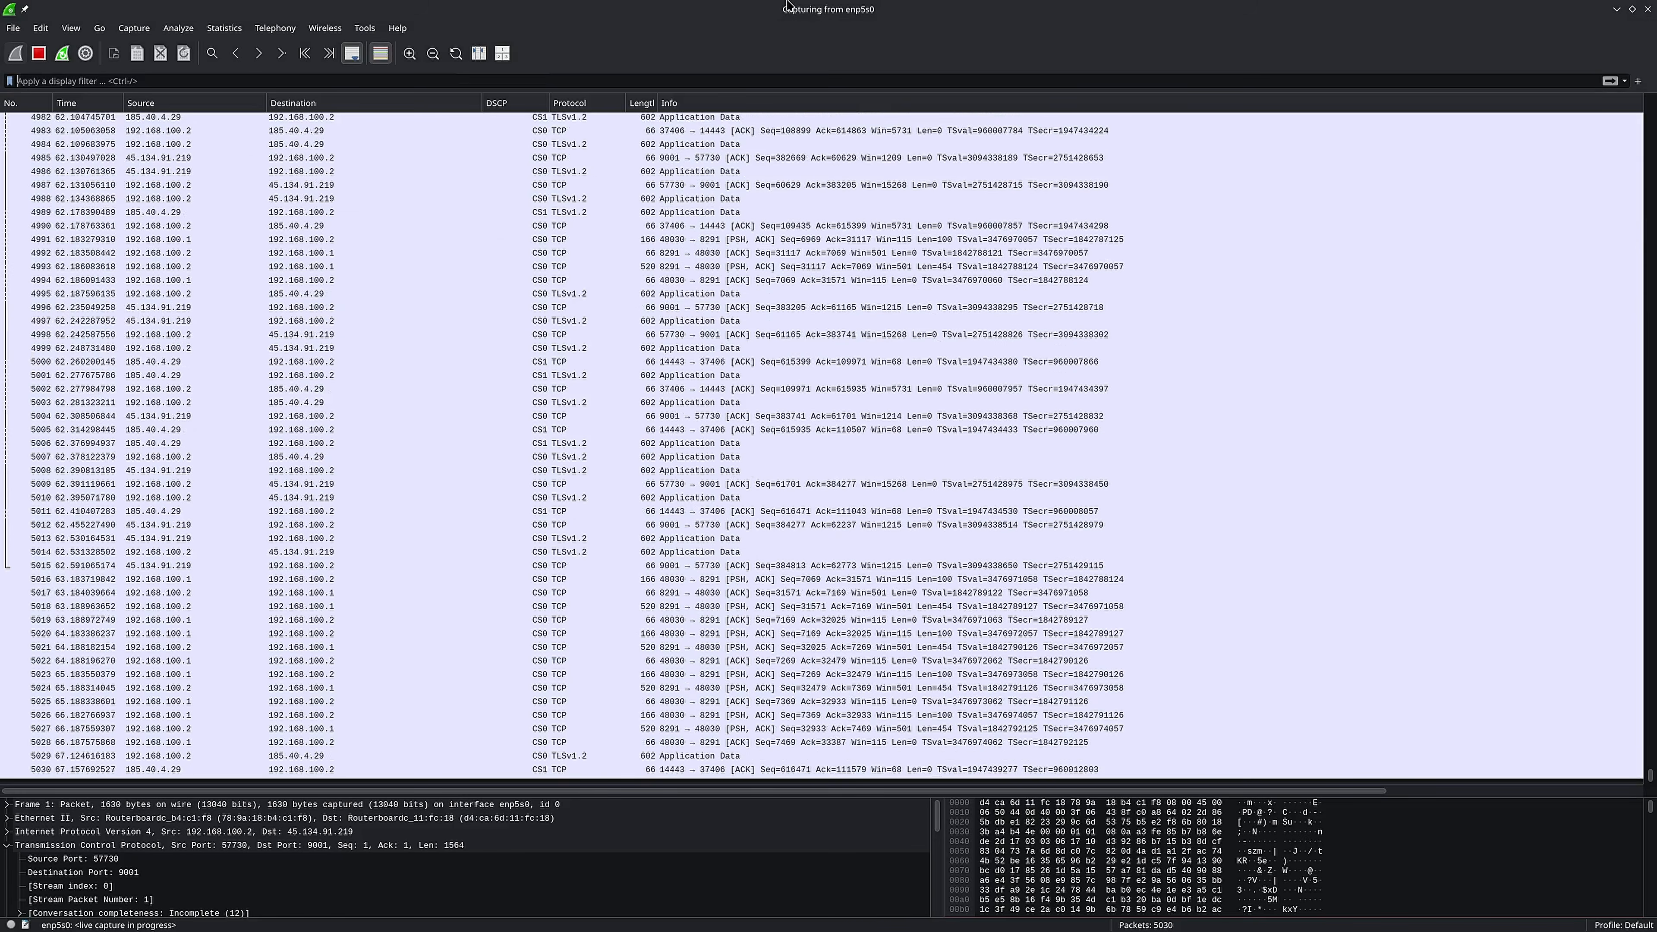
Switch to Wireshark and filter the live enp5s0 capture by dns
key("ctrl+slash")
type("dns")
key("Return")
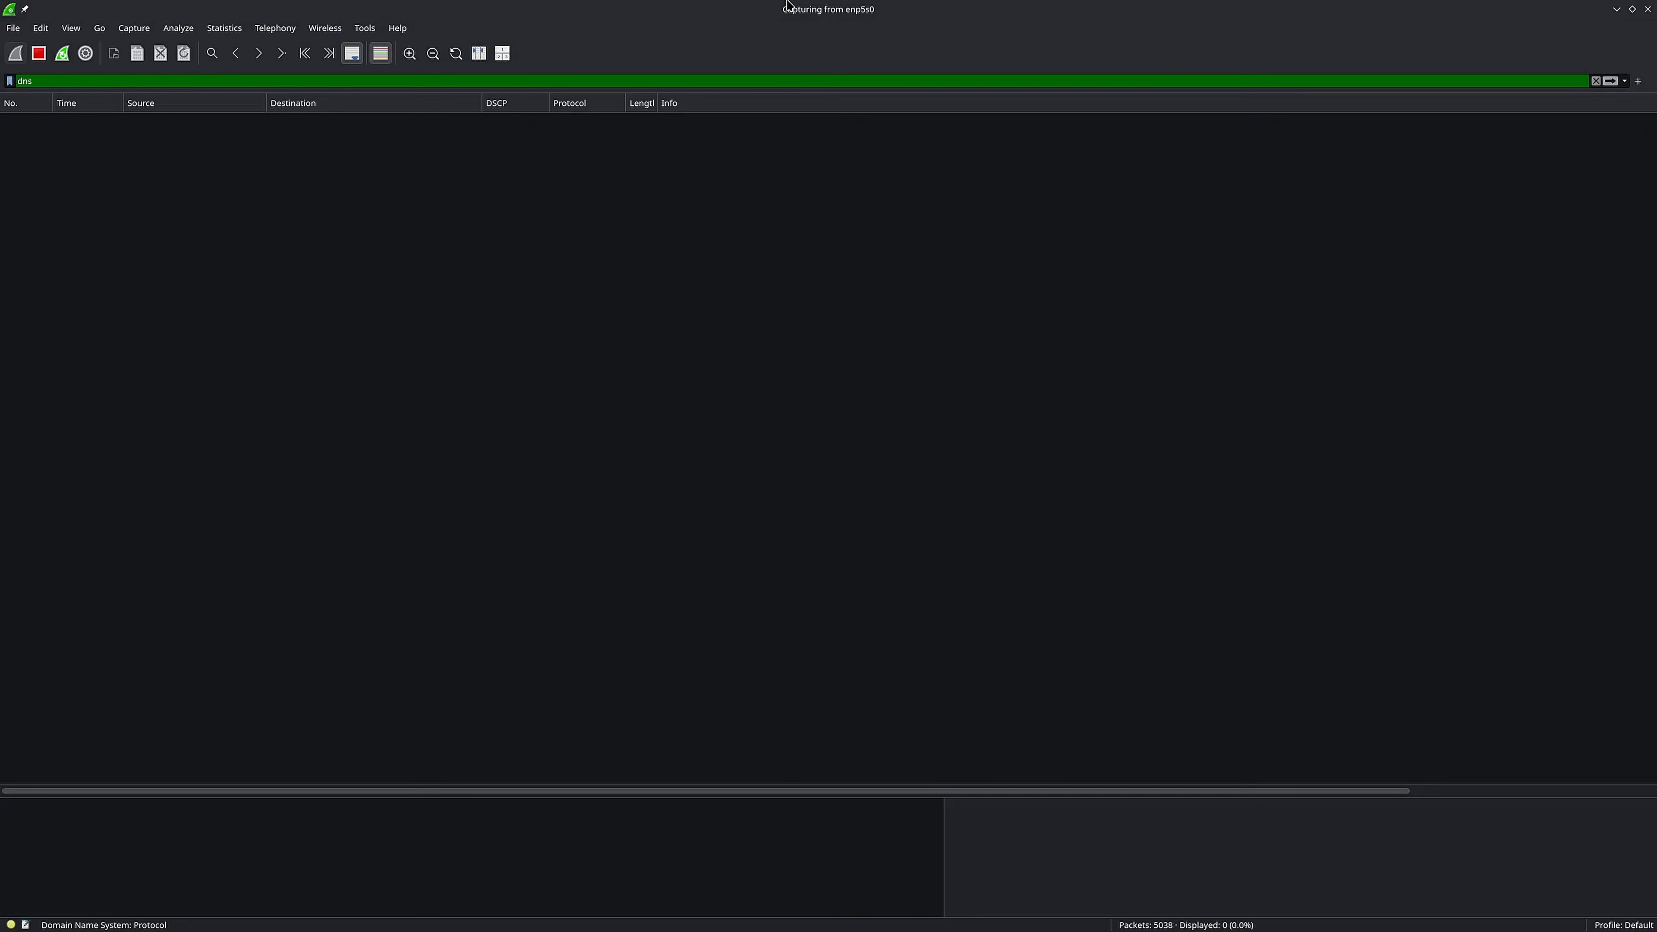
Replace the capture's display filter with ip.dst == 8.8.8.8
key("BackSpace")
key("BackSpace")
key("BackSpace")
type("ip.dst == 8.8.8.8")
key("Return")
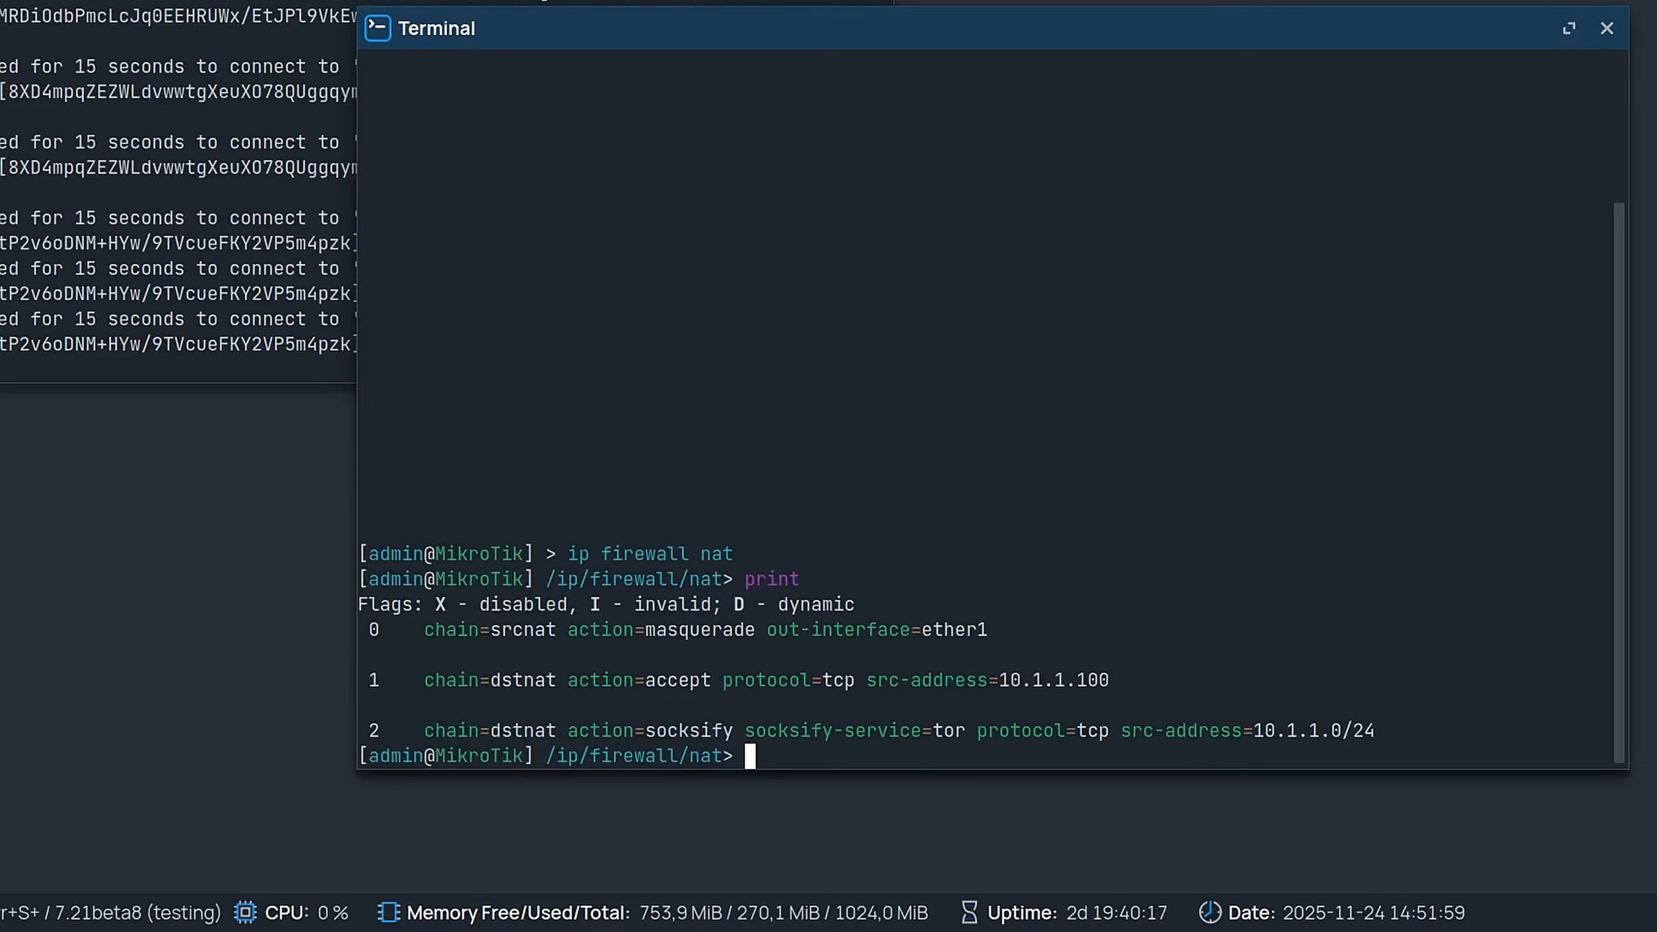
Add an output-chain NAT rule that socksifies TCP traffic to 8.8.8.8 through the tor service, and list the NAT rules
type("chain=output ")
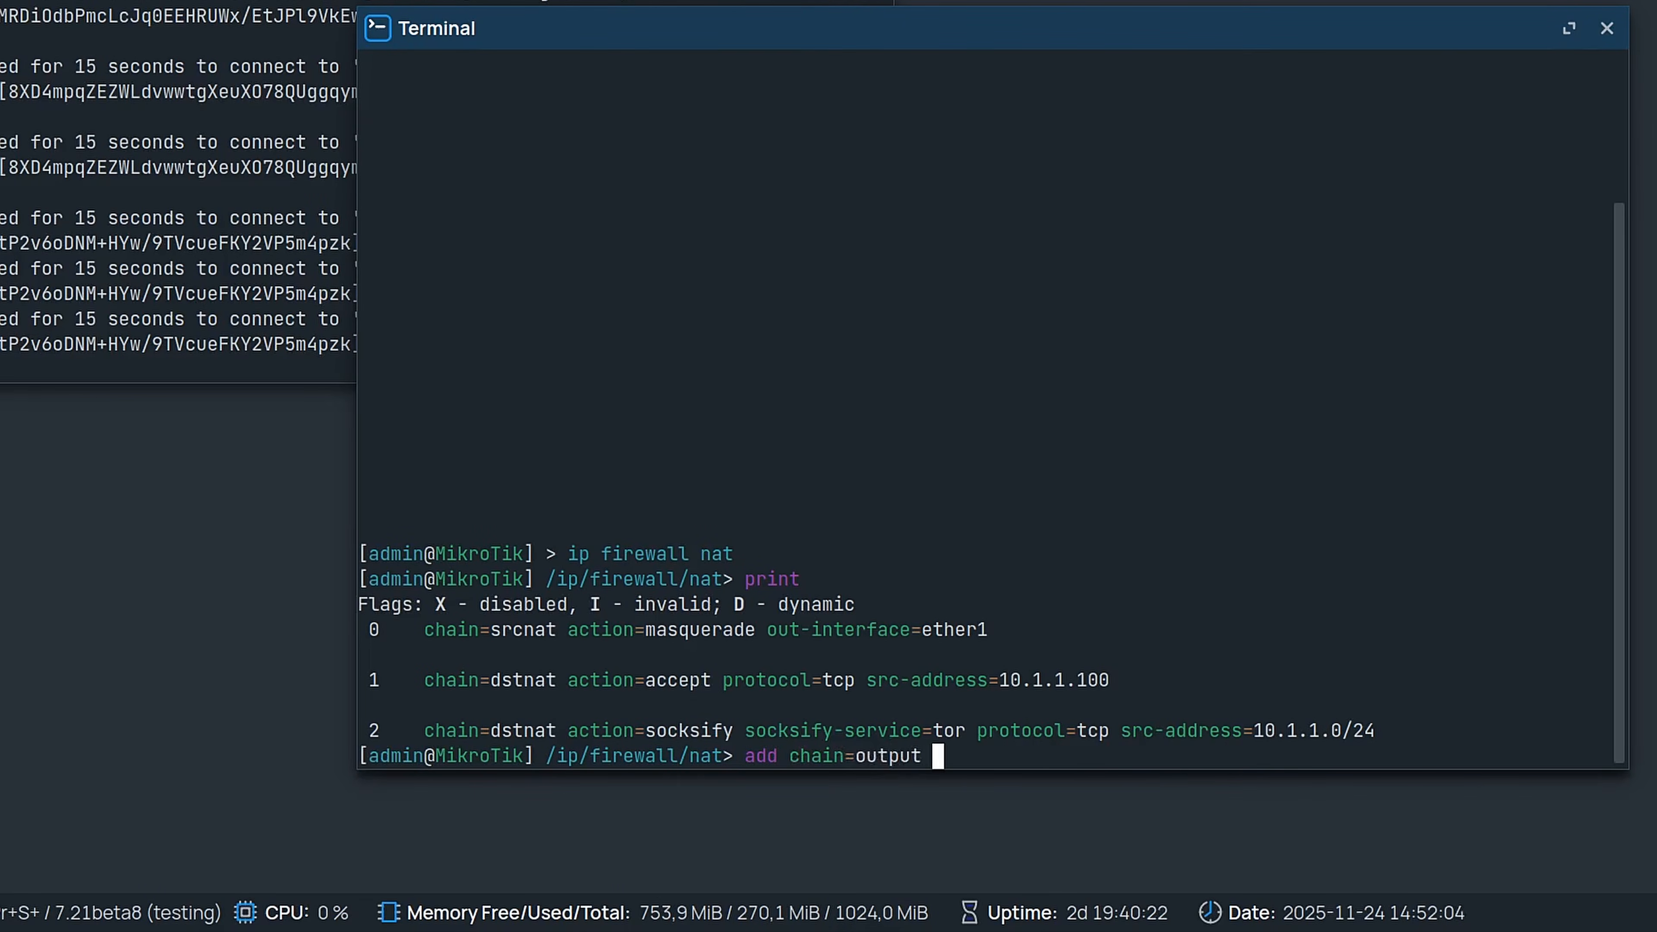
type("action=socksify dst")
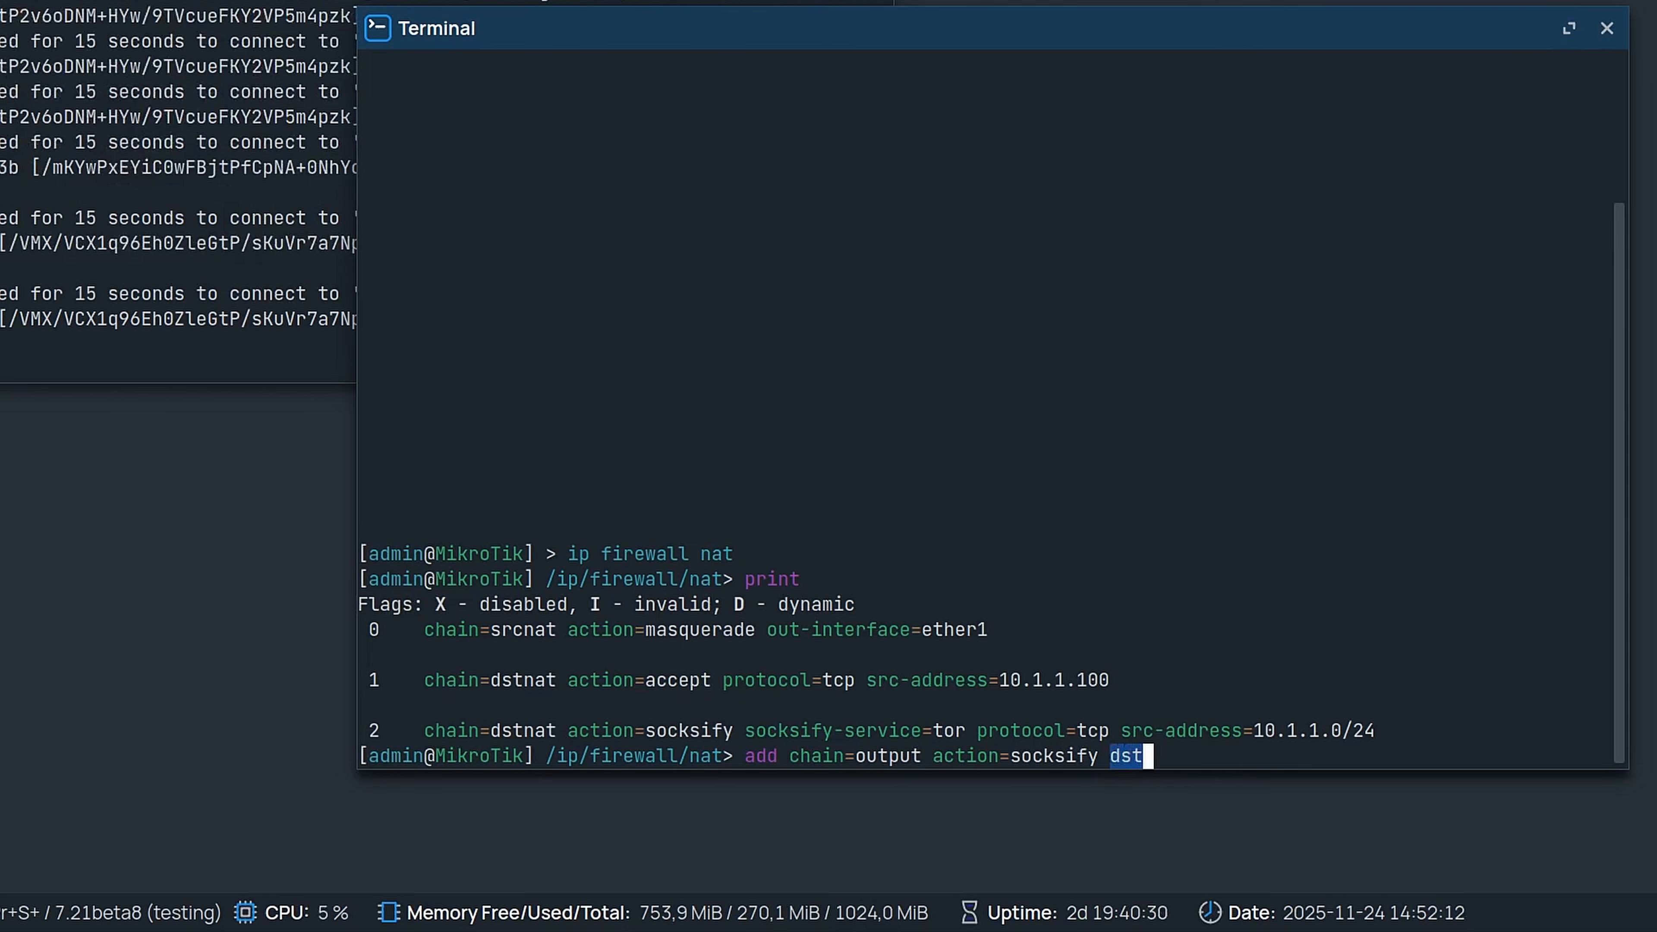
type("-address=8.8.8.8 protocol=tcp socksify-service=")
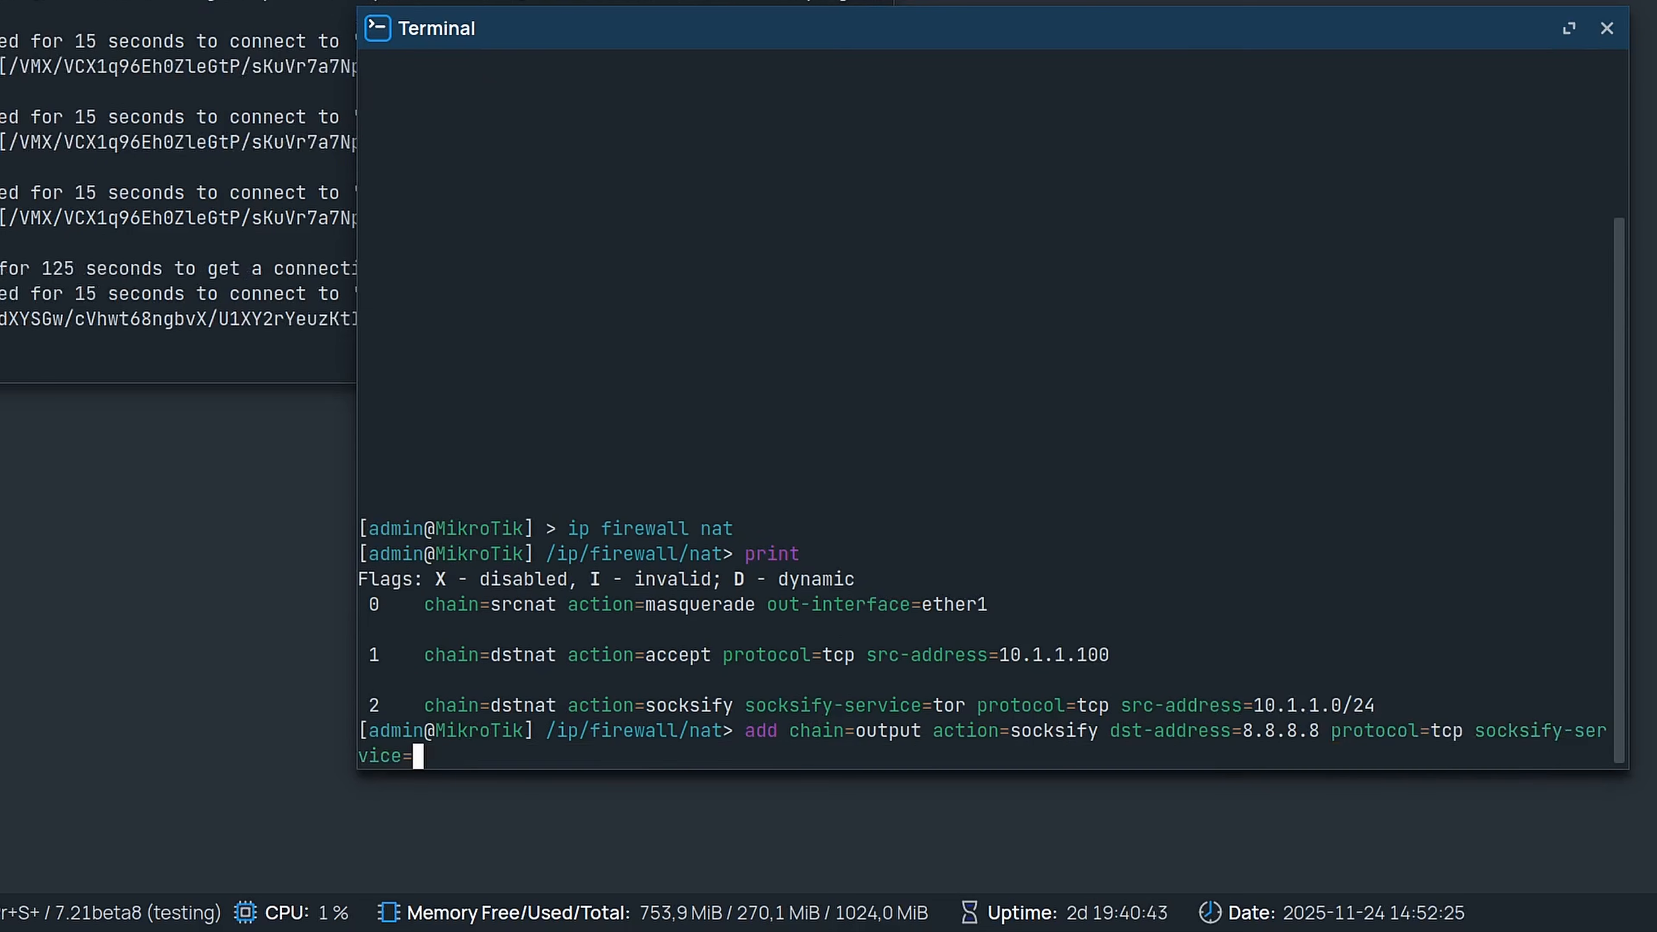
type("tor")
key("Return")
type("print")
key("Return")
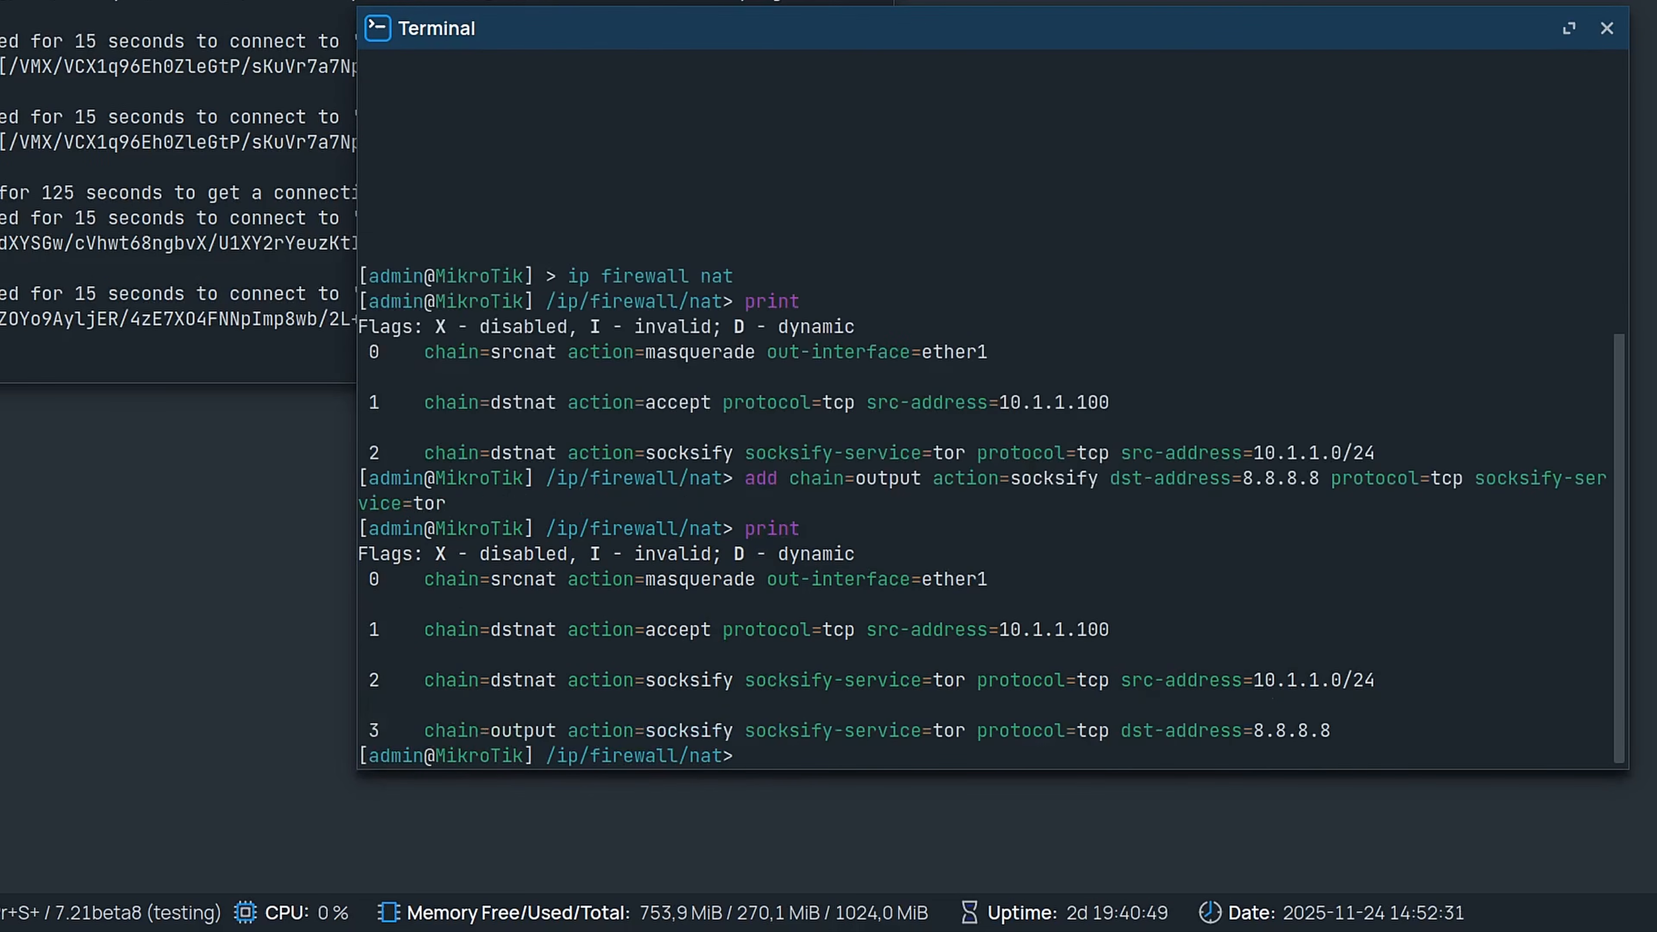
Go to the router's firewall connection list and remove all tracked connections
key("Return")
type("connection/")
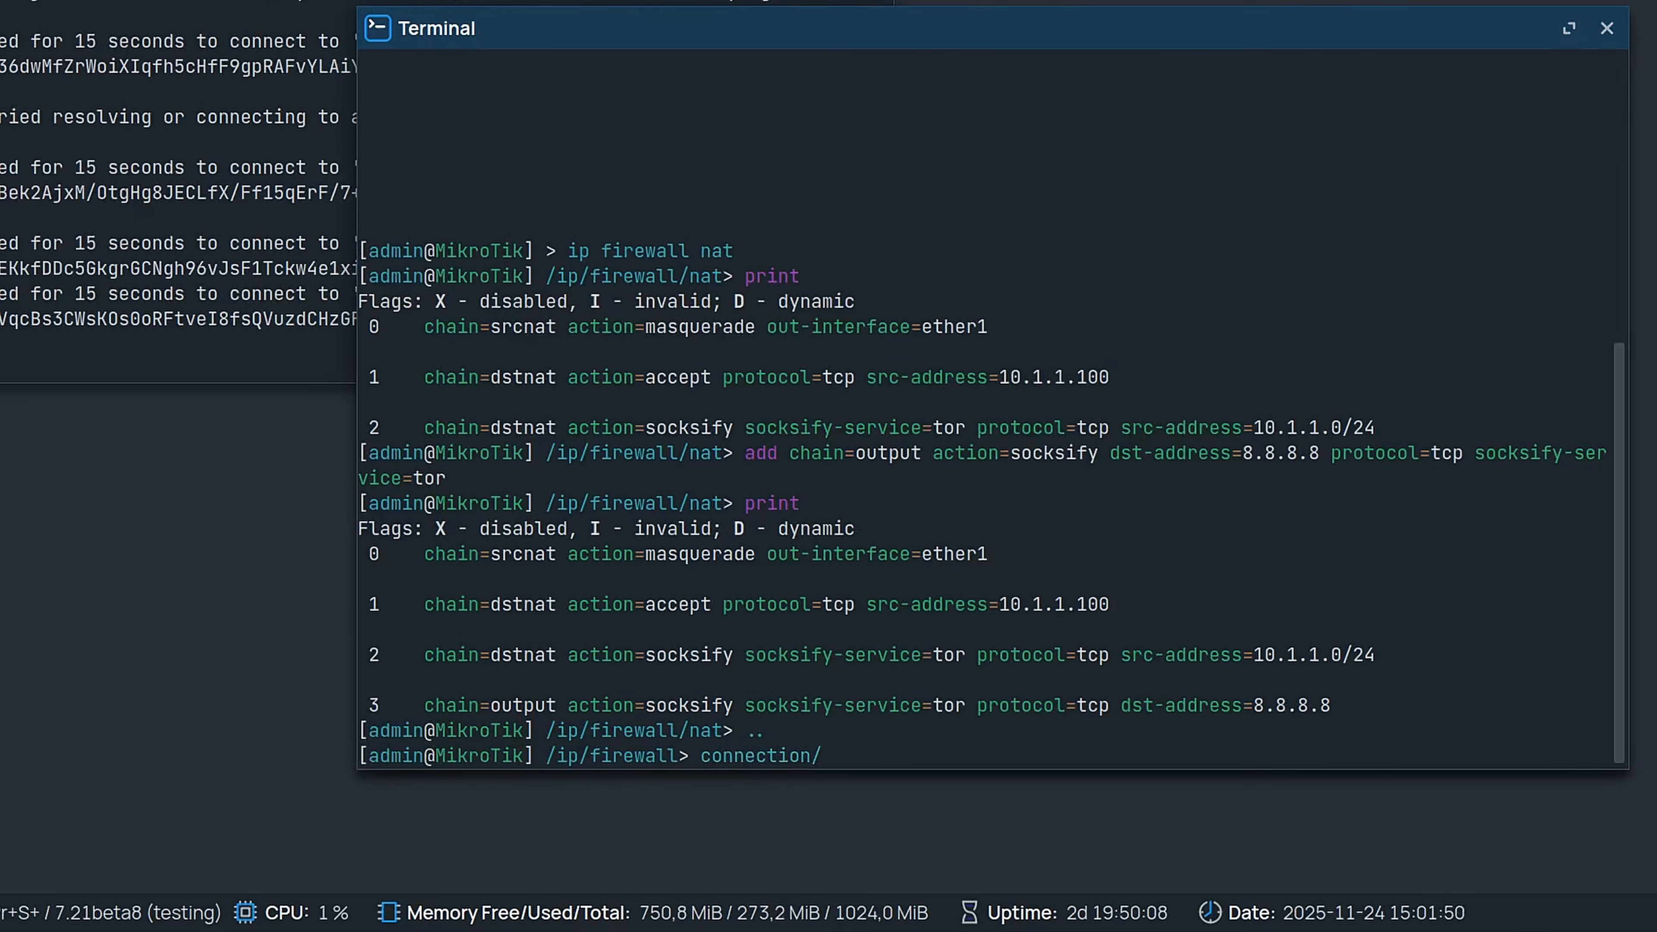
key("Return")
type("remove [f]")
key("Return")
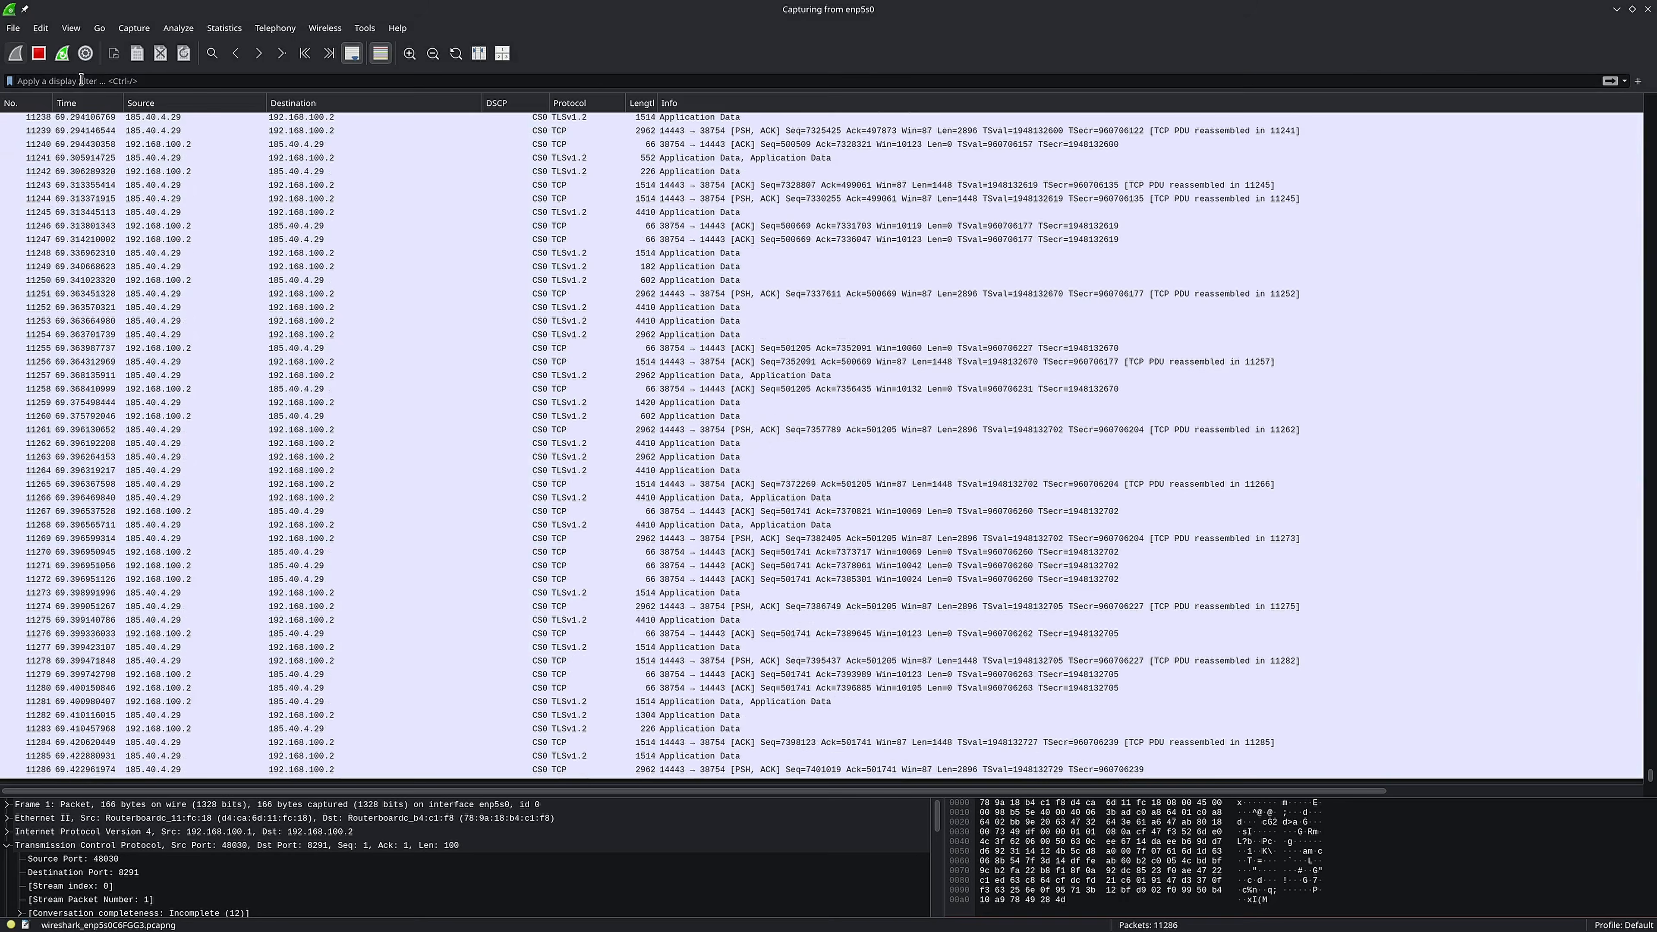
In Wireshark, filter the live enp5s0 capture by ip.dst == 8.8.8.8
left_click(82, 83)
type("ip.")
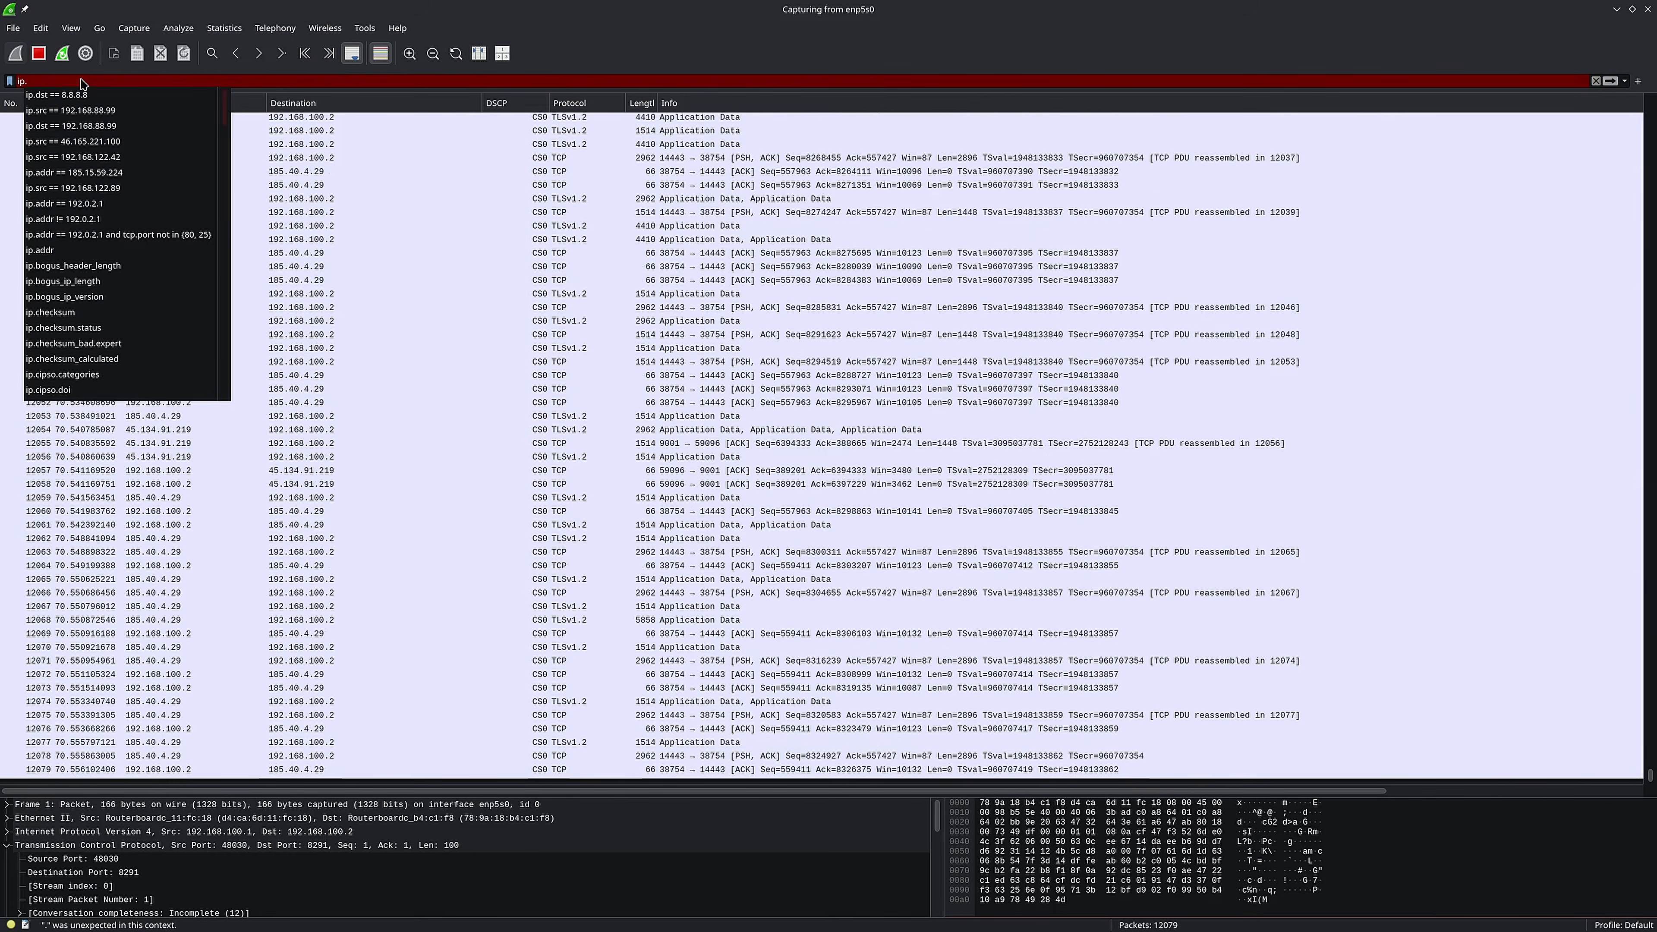
left_click(57, 95)
key("Return")
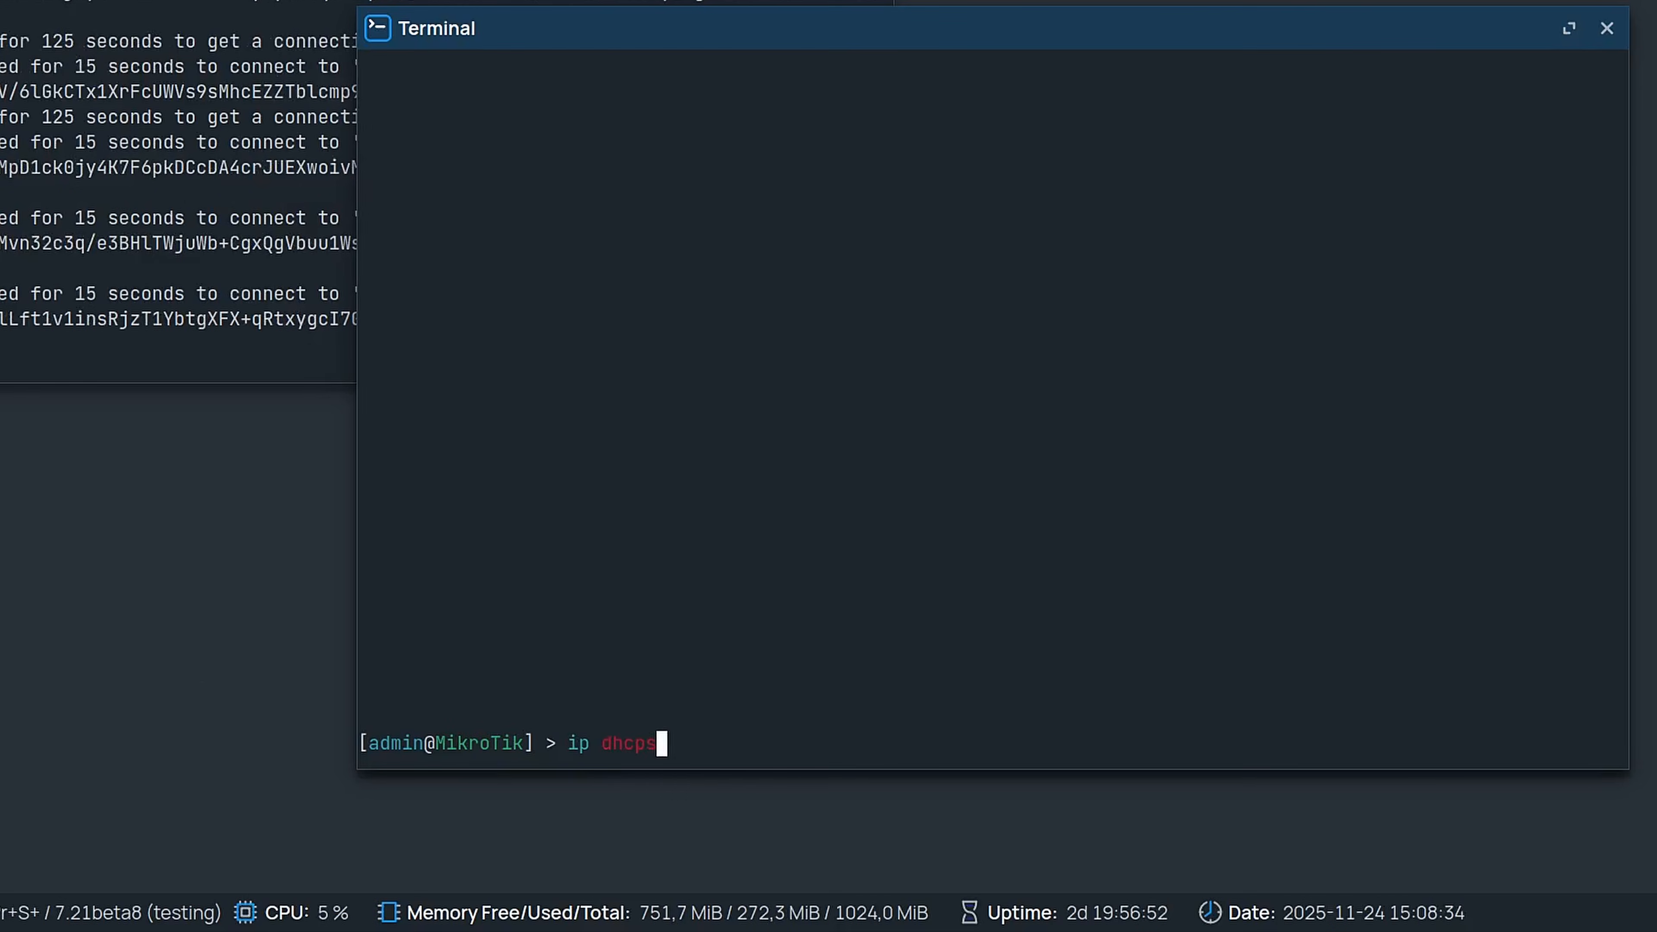
In the router's terminal, list the DHCP servers and export their configuration
type("server/")
key("Return")
type("print")
key("Return")
type("export")
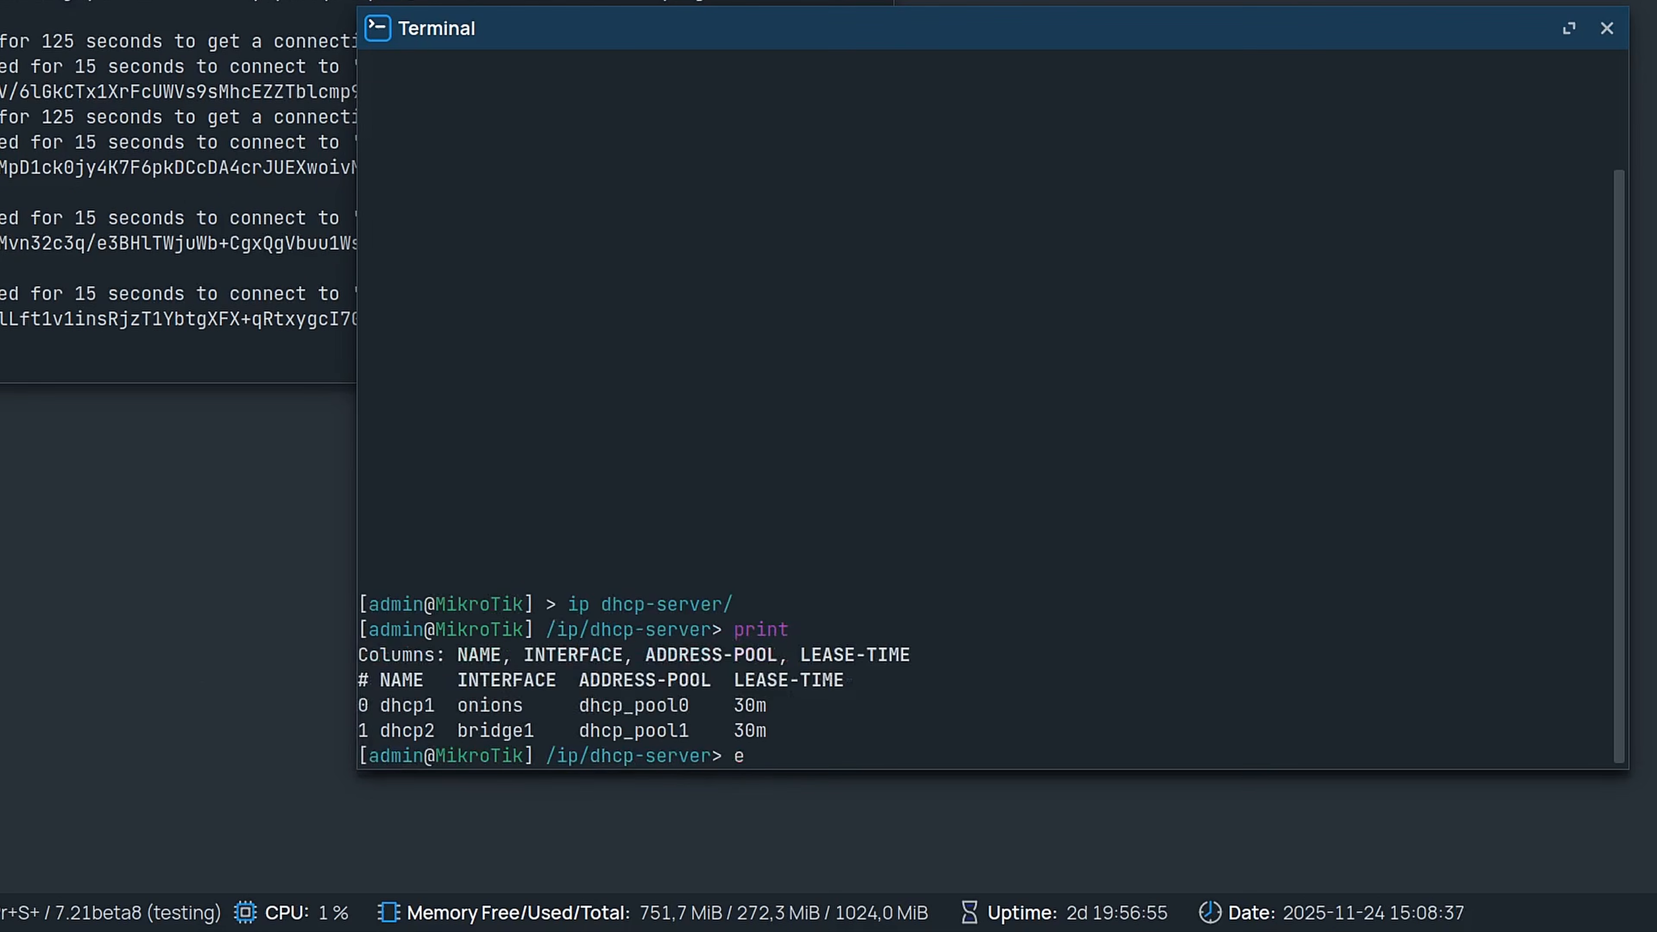
key("Return")
Set the DNS server of DHCP network entry 1 (192.168.88.0/24) to 1.1.1.1, listing the networks before and after
type("network")
key("Return")
type("print")
key("Return")
type("set 1 dns-ser")
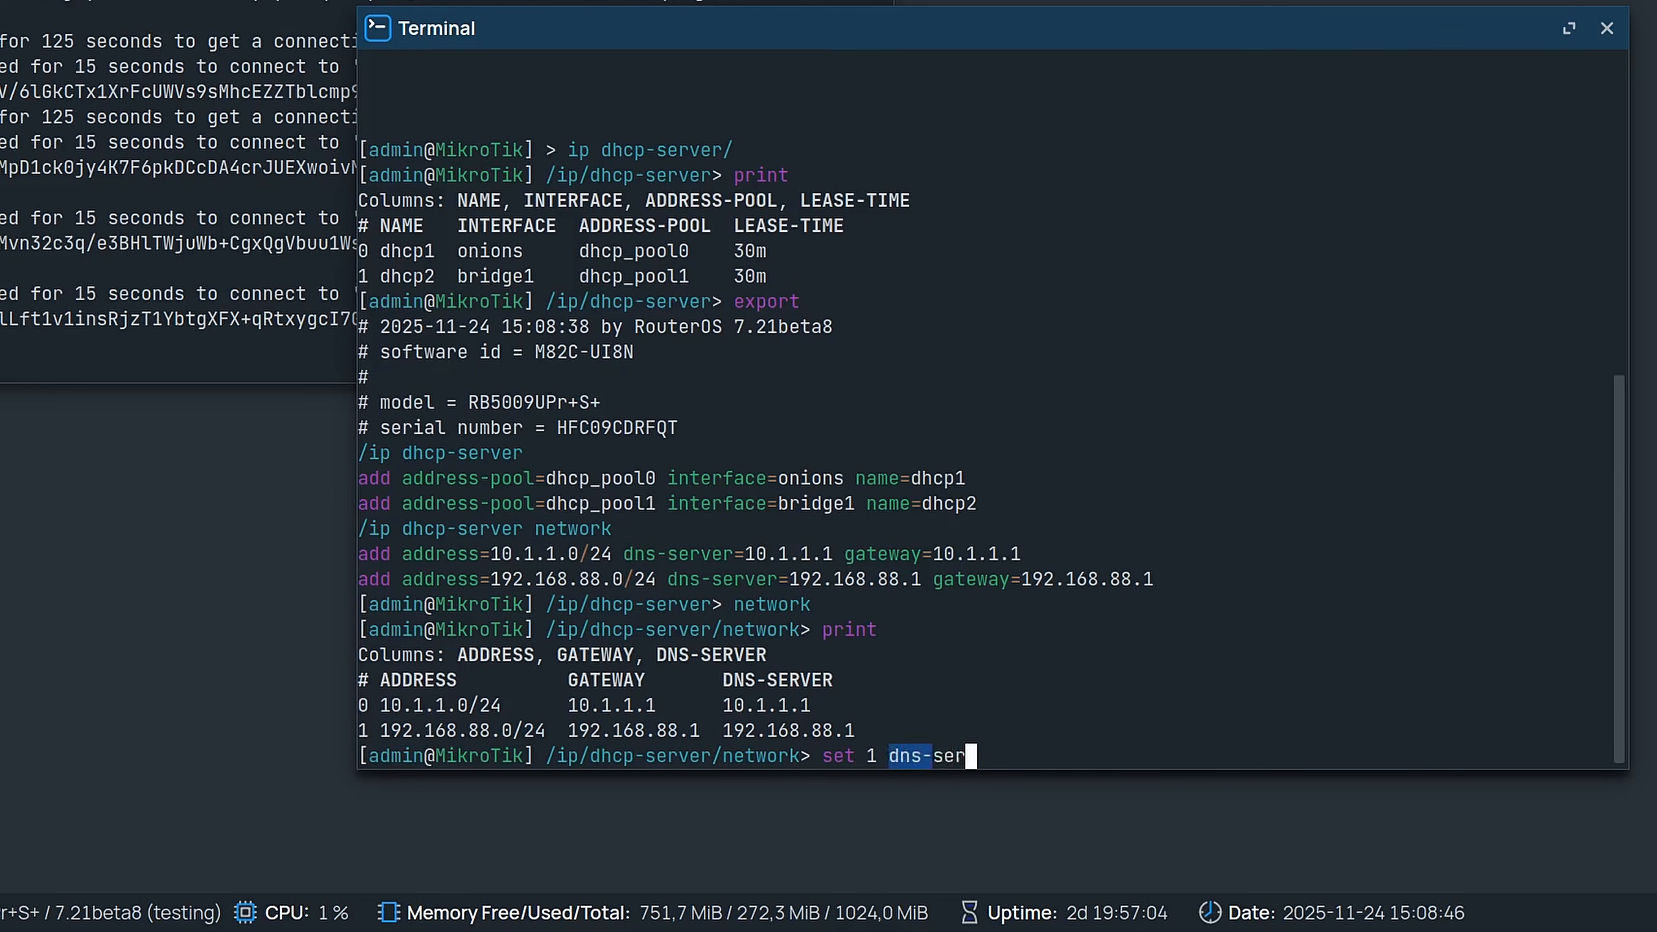
type("ver=1.1.1.1")
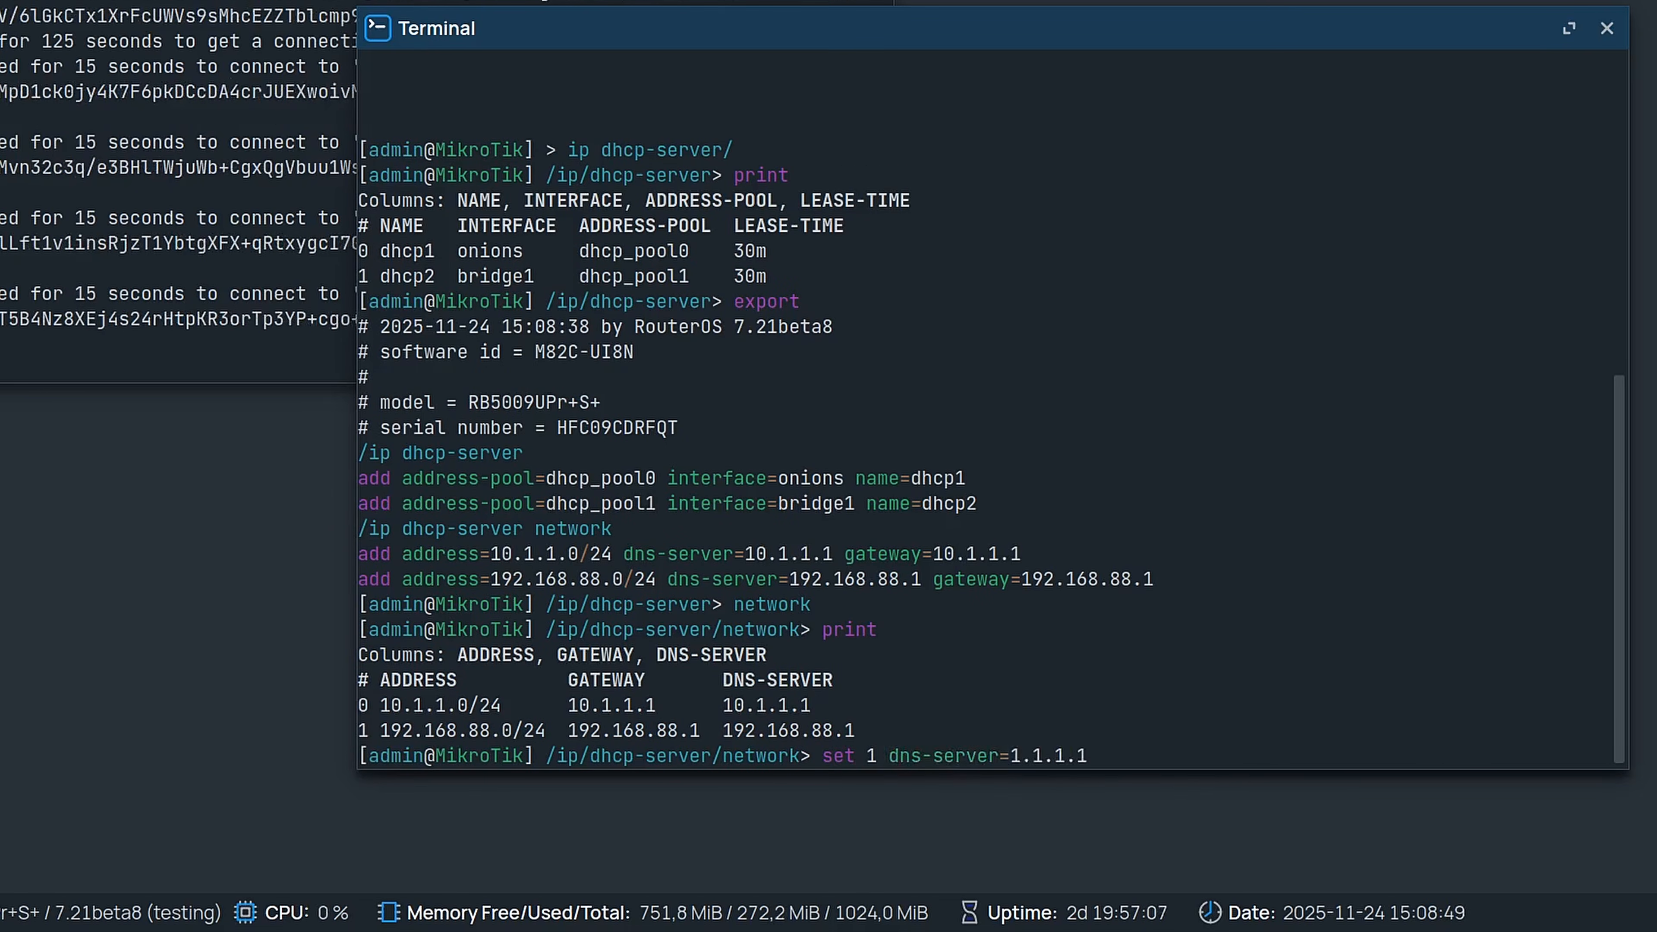
key("Return")
type("print")
key("Return")
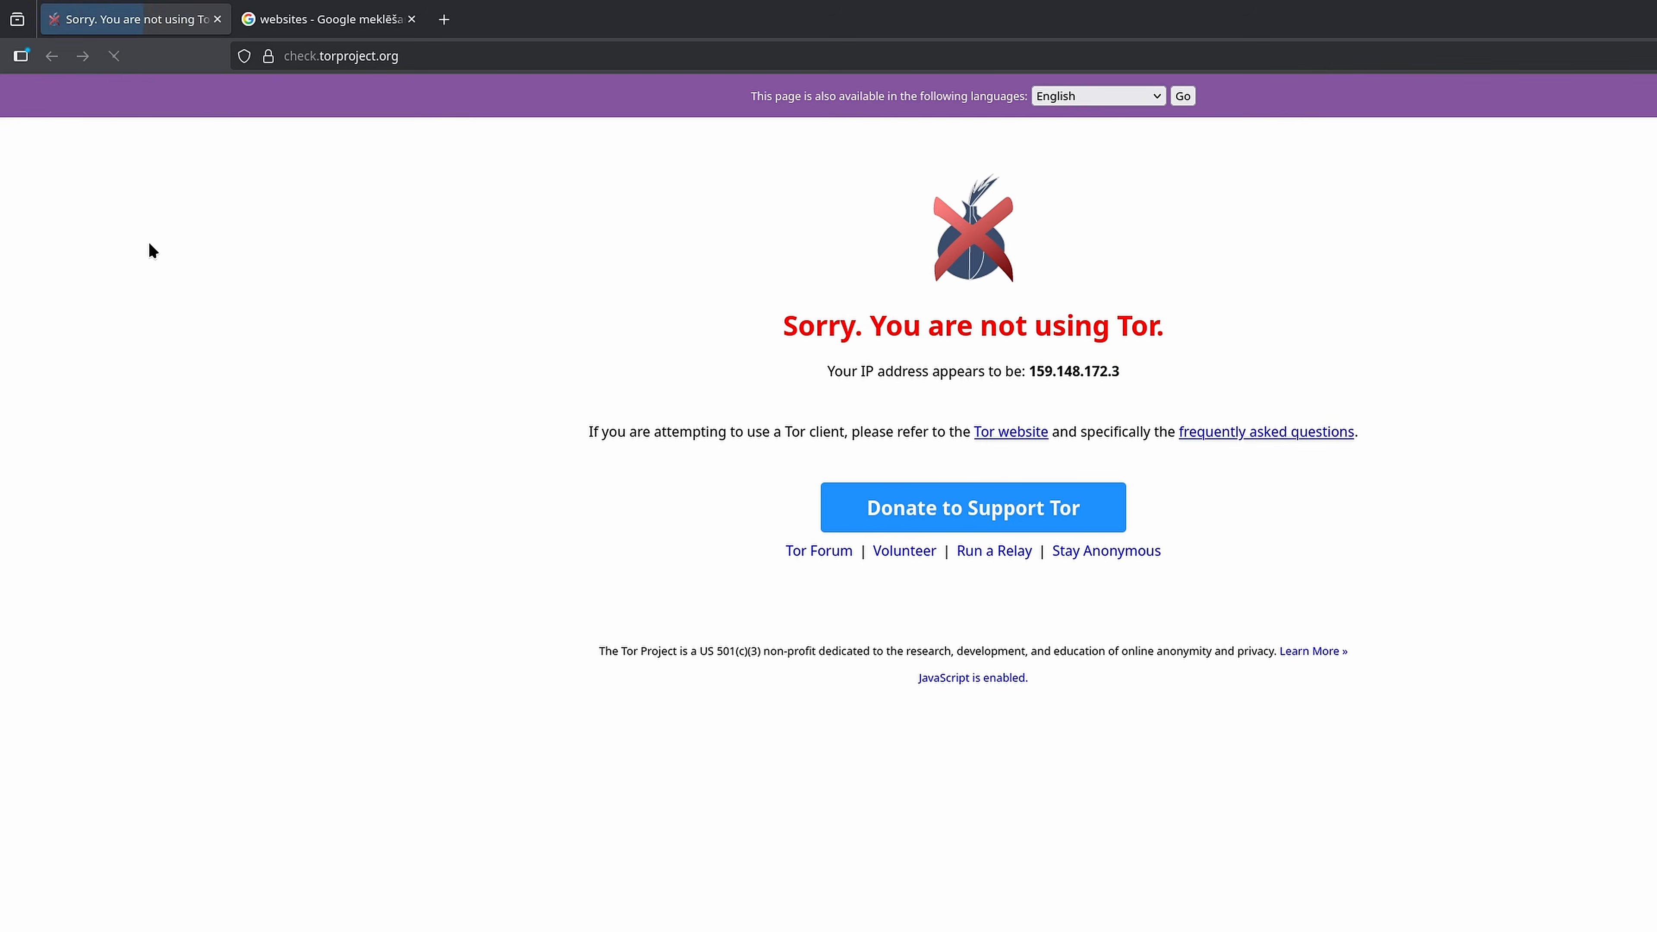
In Firefox, open results from the websites Google search in new tabs, starting with the HubSpot Blog article
left_click(310, 23)
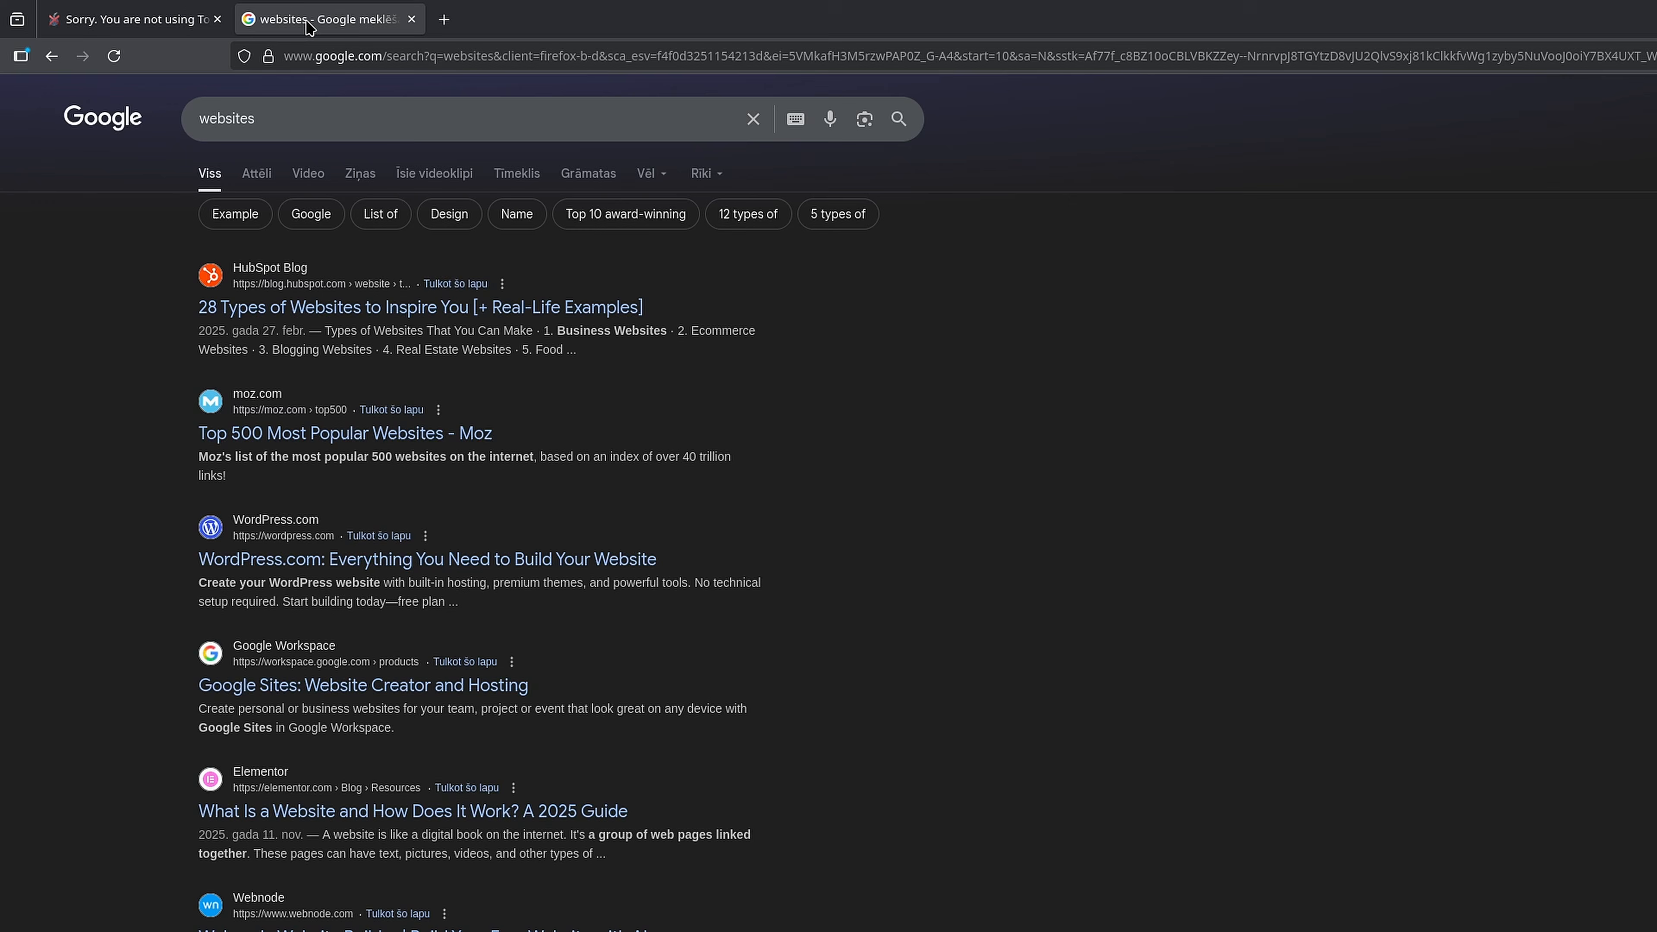
right_click(311, 312)
left_click(366, 324)
right_click(329, 416)
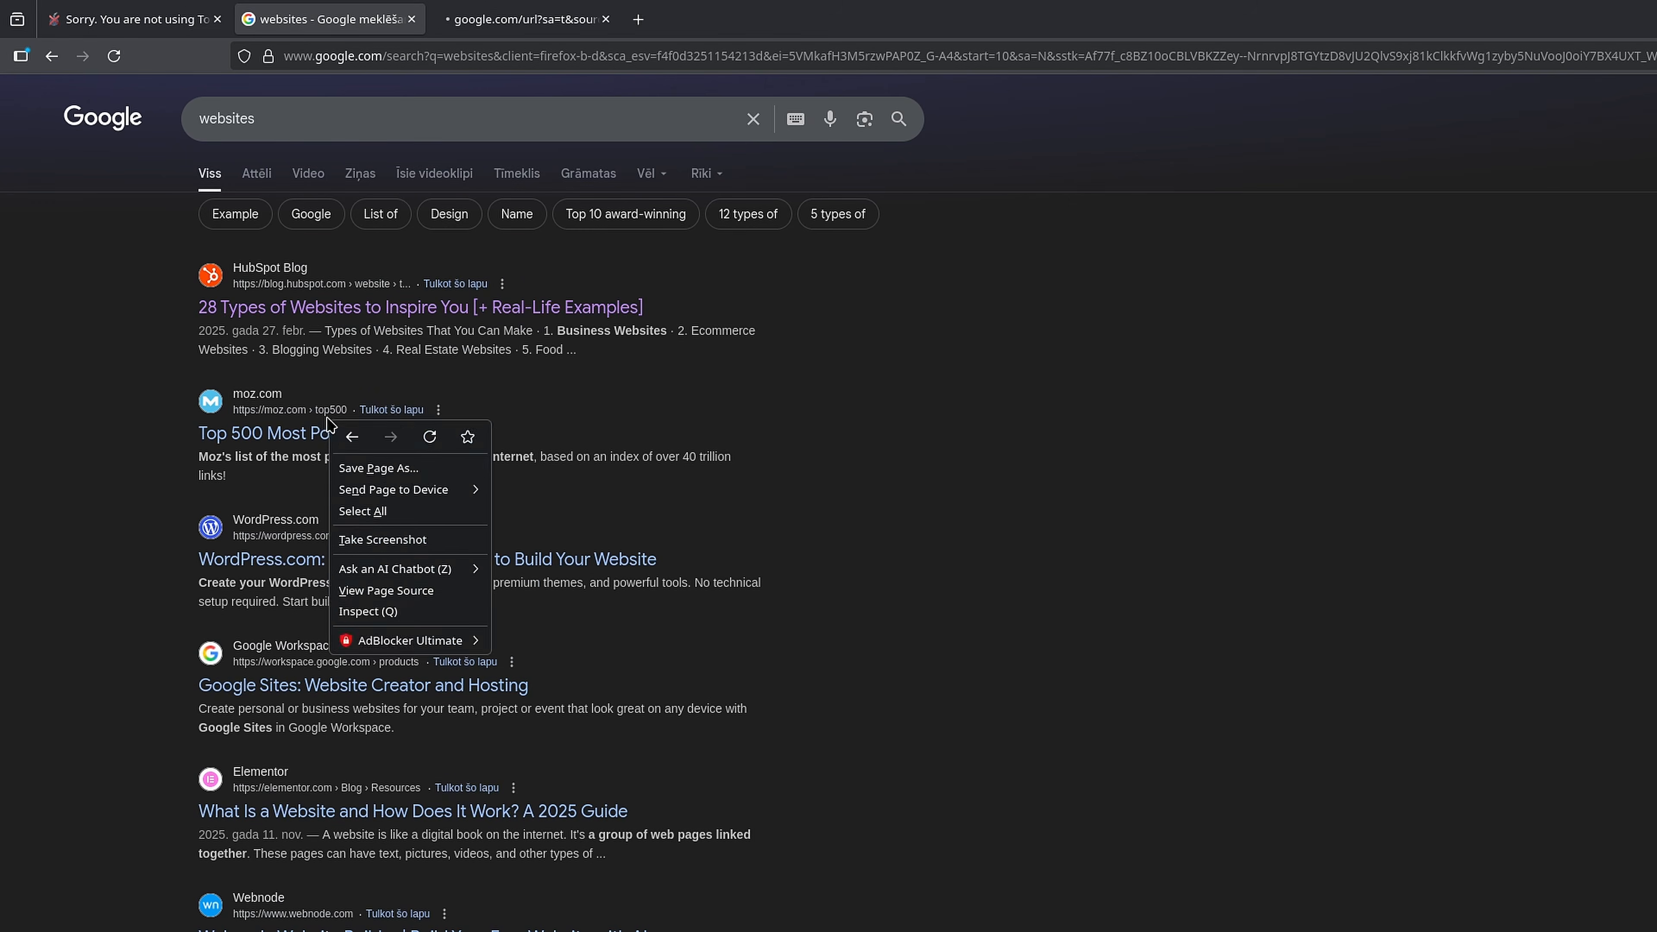